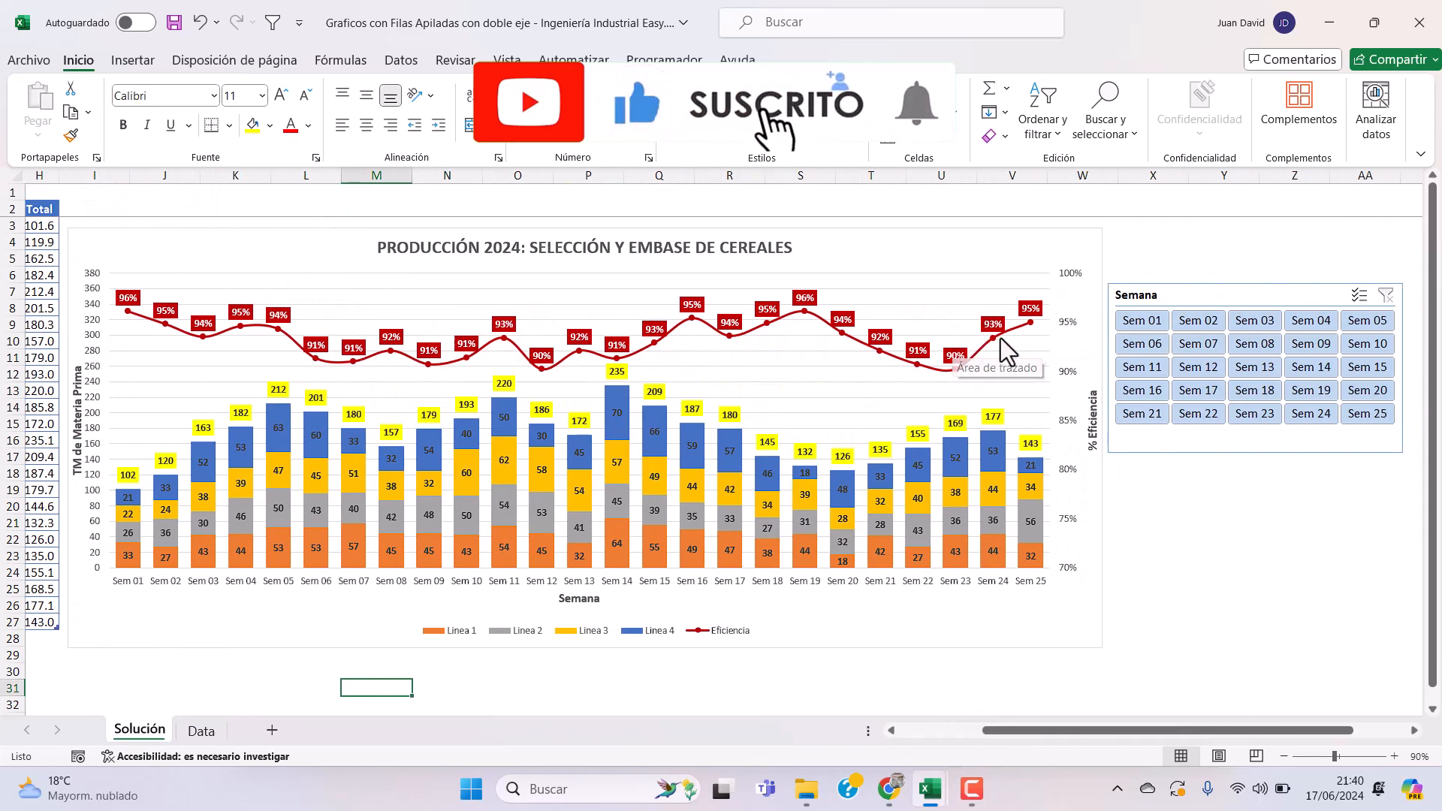
- Exclude Sem 01 and Sem 02 from the production chart with the Semana slicer
left_click(1142, 320, "ctrl")
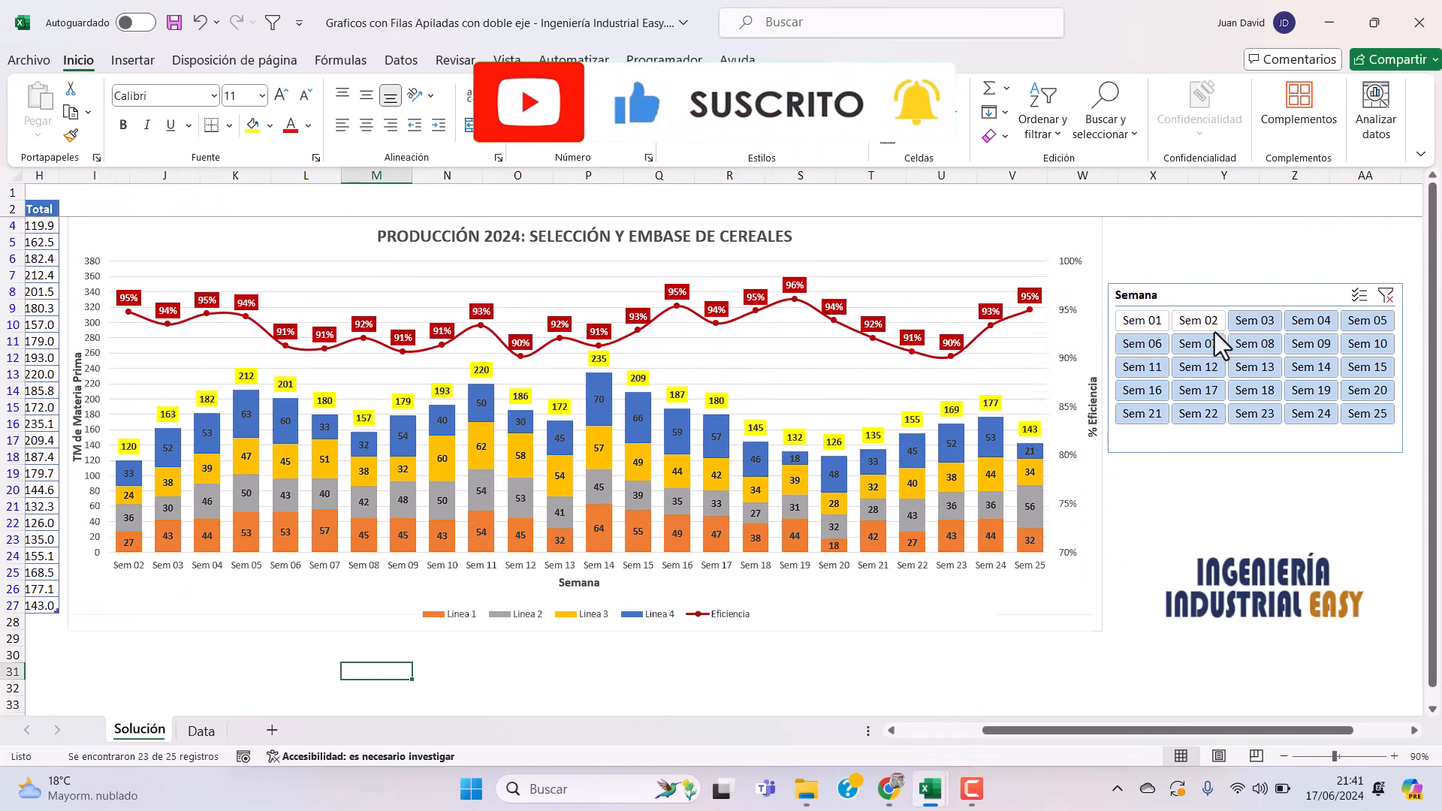
left_click(1211, 327, "ctrl")
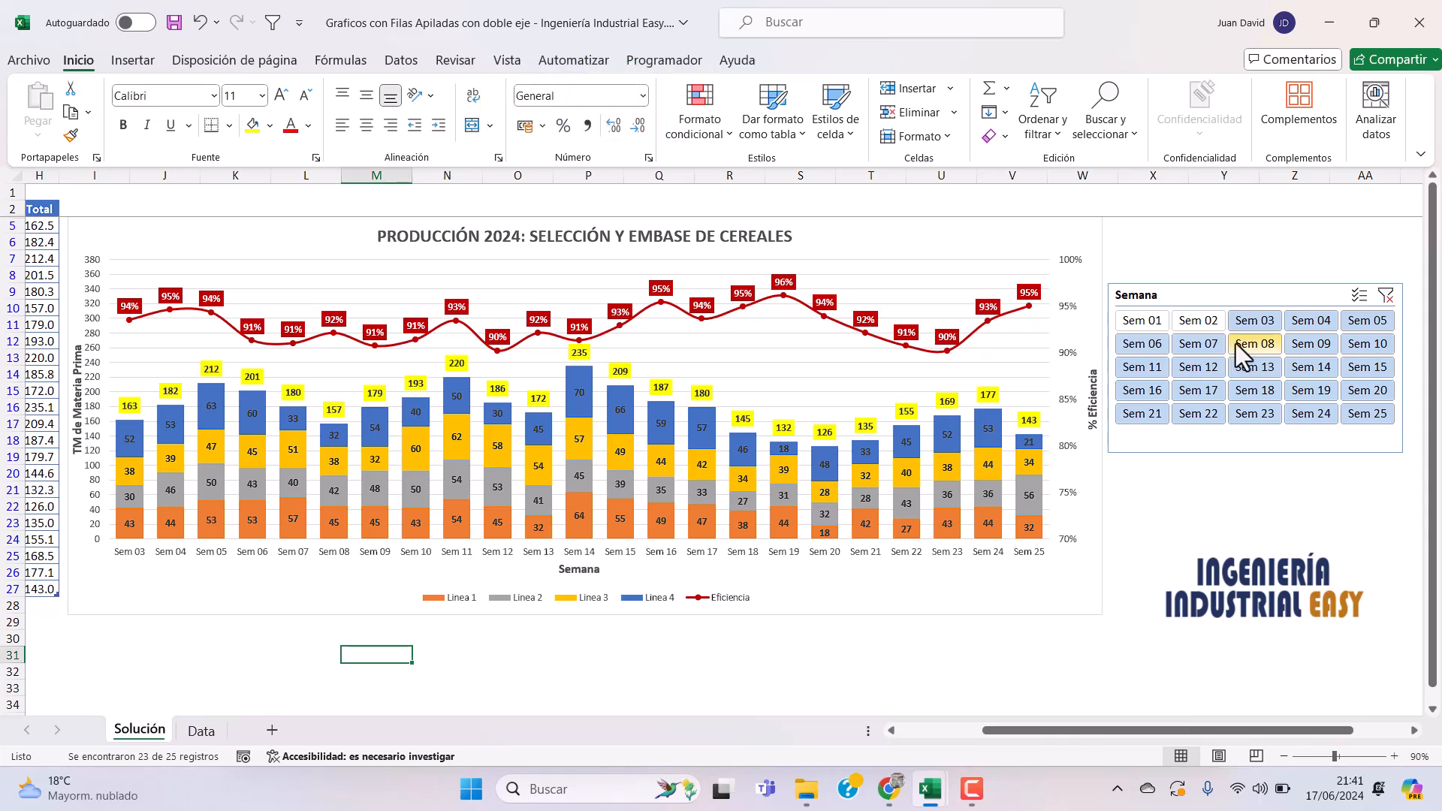
- Switch to the Data sheet and review the weekly efficiency and Linea 1 to Linea 4 source data
left_click(201, 731)
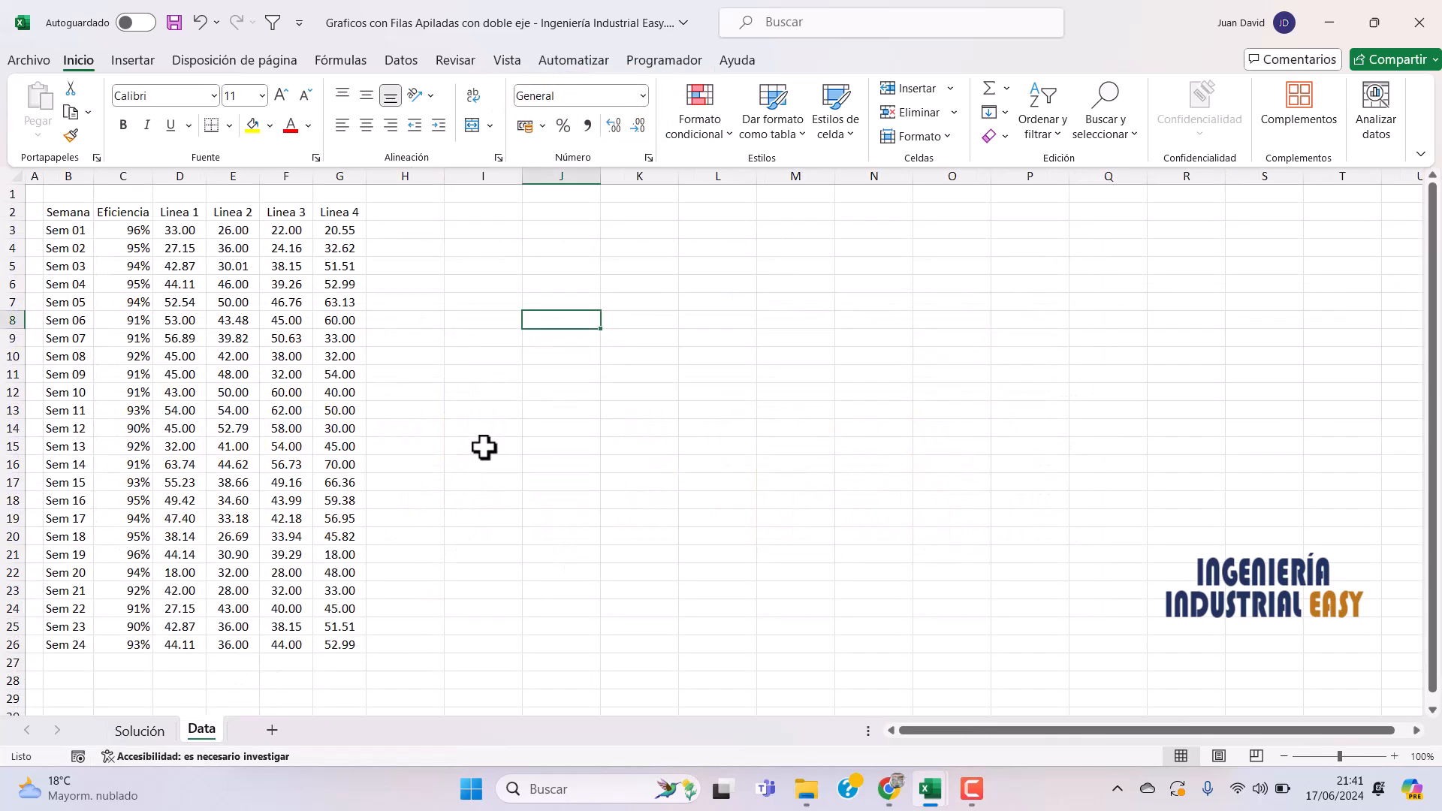
left_click(284, 323)
left_click_drag(68, 212, 325, 640)
left_click(274, 373)
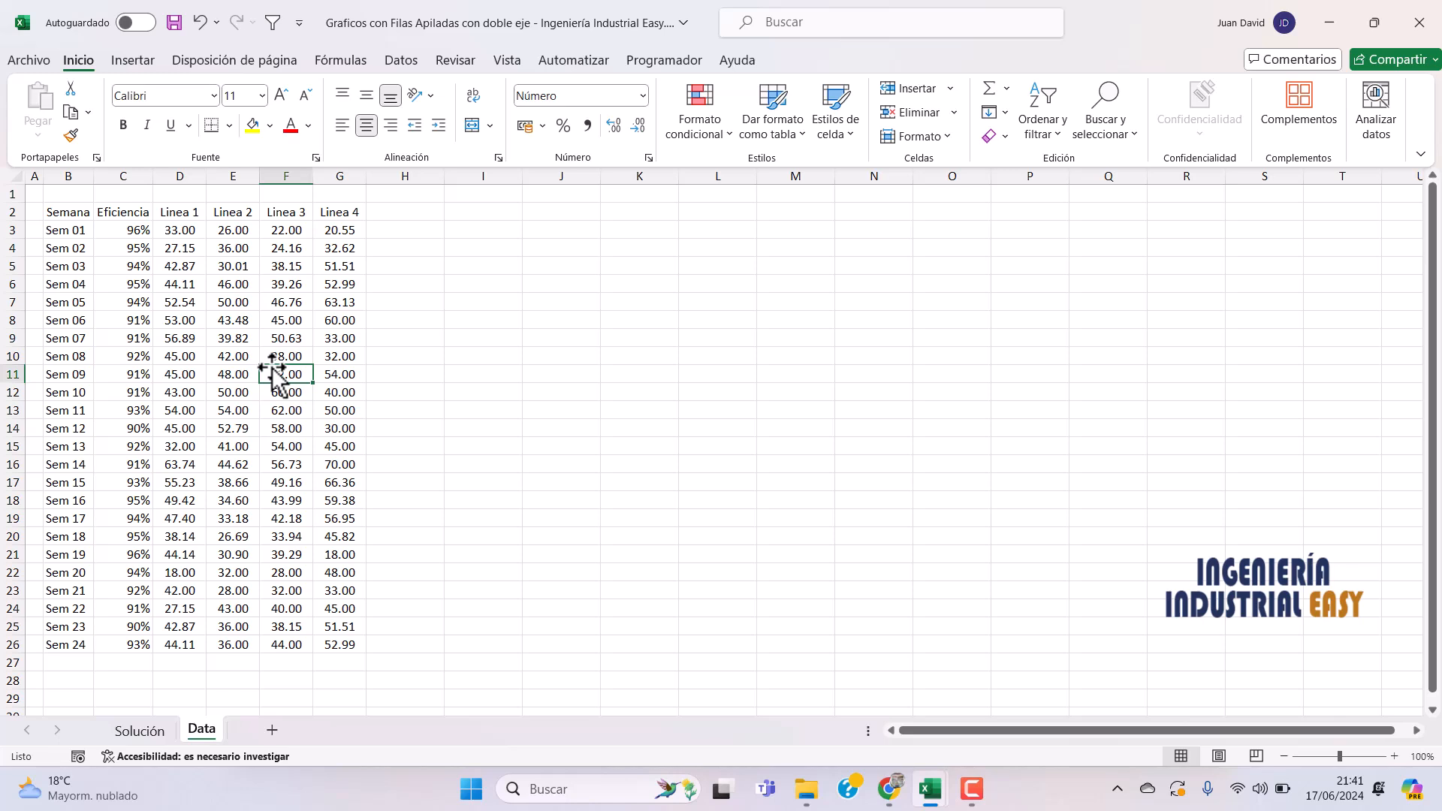
left_click(235, 323)
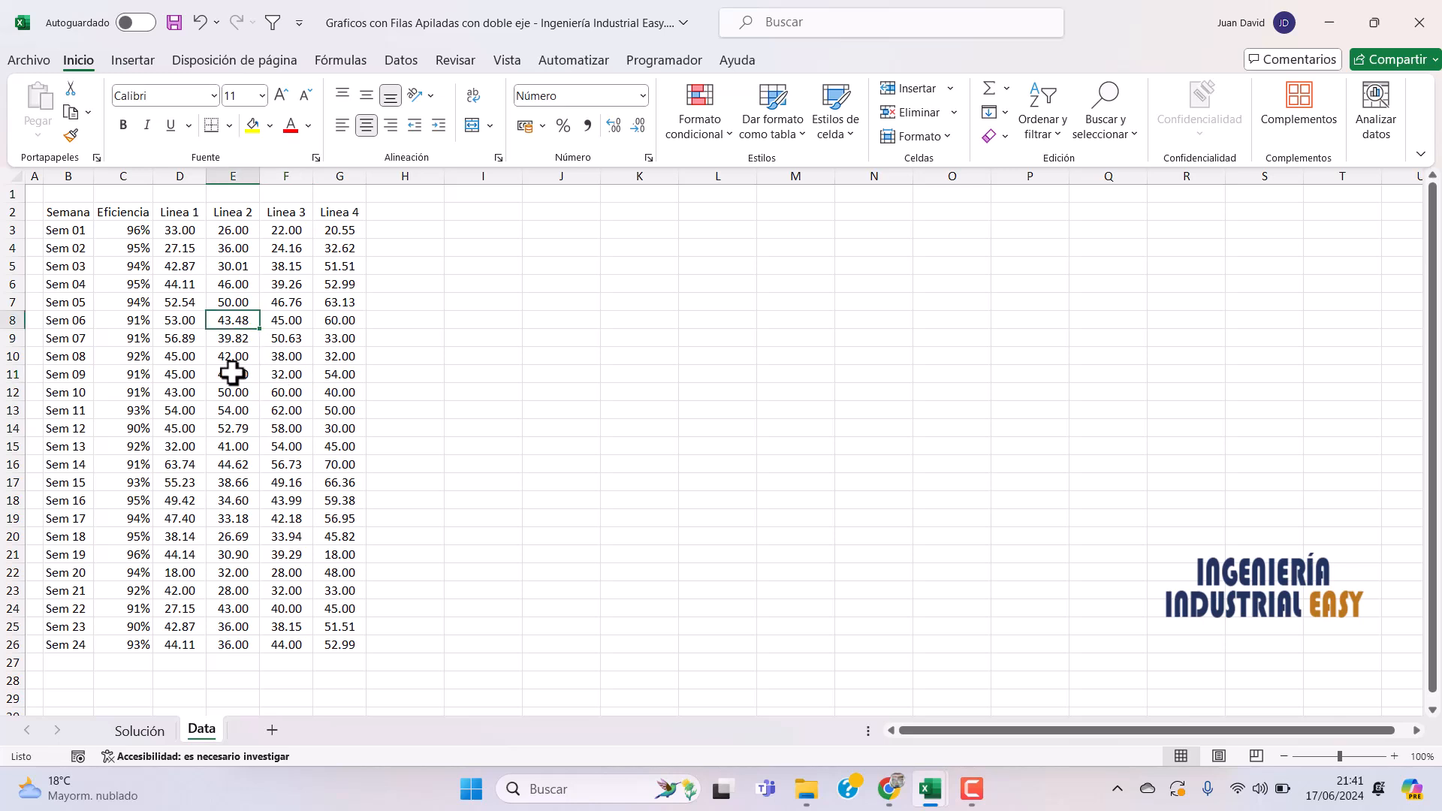
left_click(233, 372)
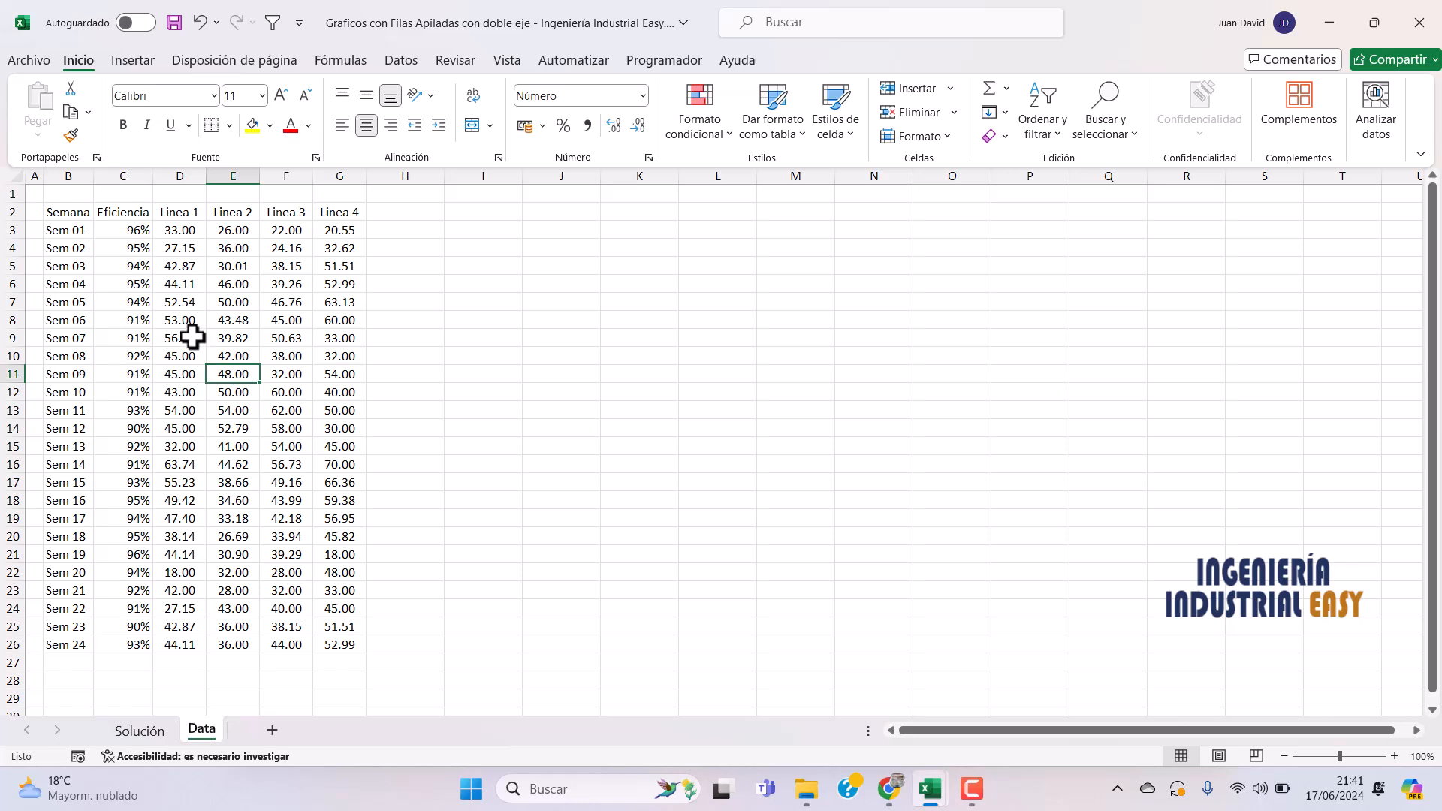
- Convert the data range B2:G26, including its headers, into a table
left_click(139, 63)
left_click(200, 110)
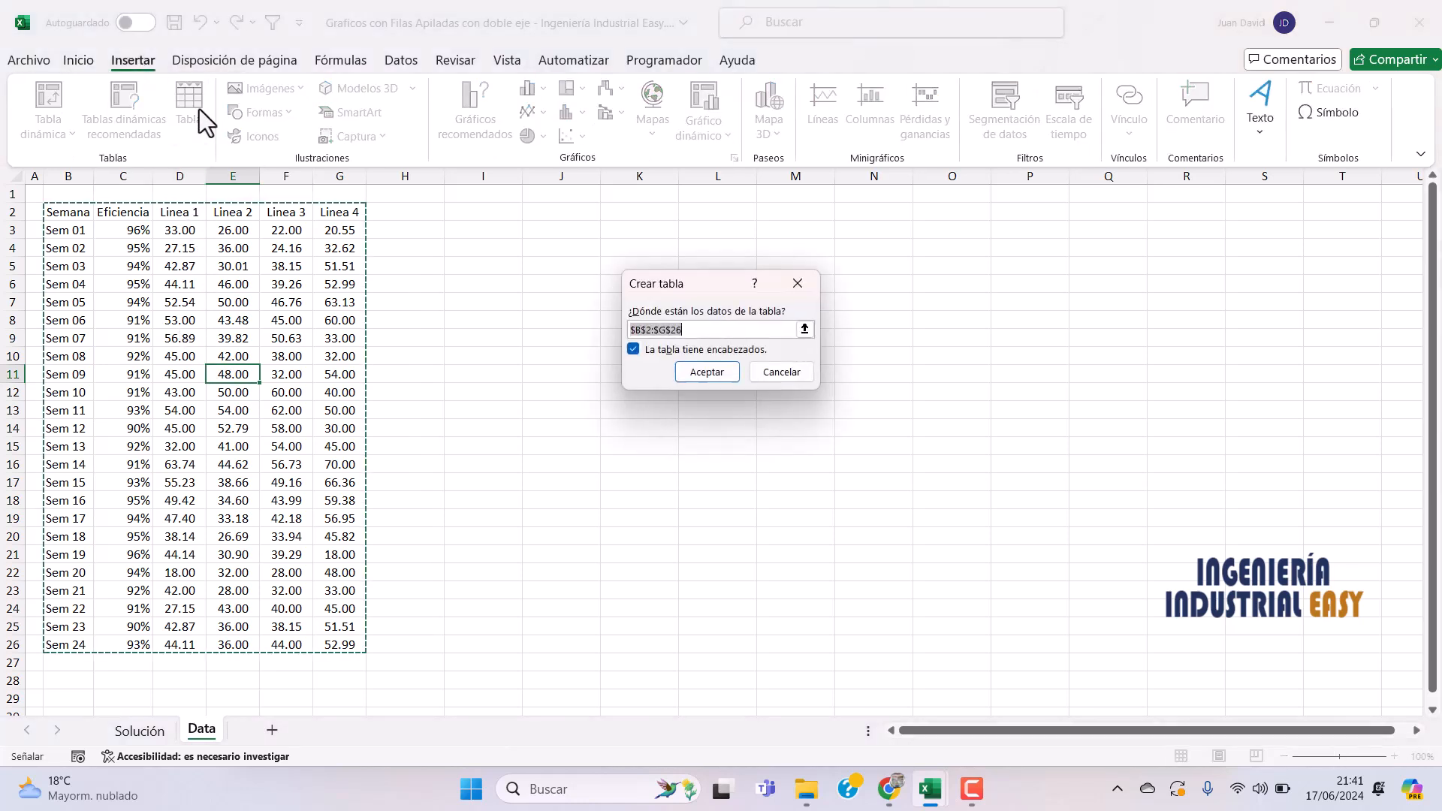
key("Escape")
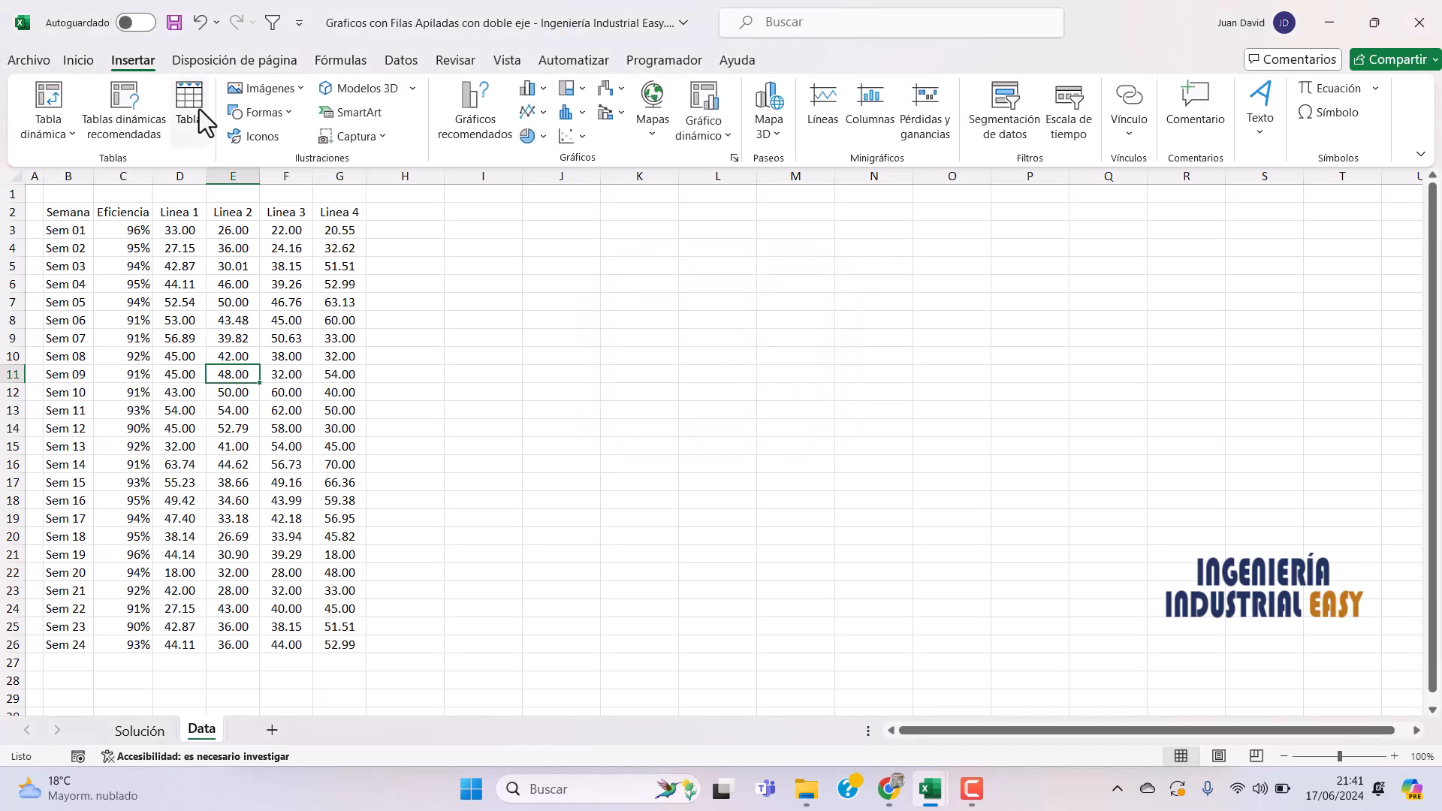
left_click(200, 110)
left_click_drag(701, 282, 614, 271)
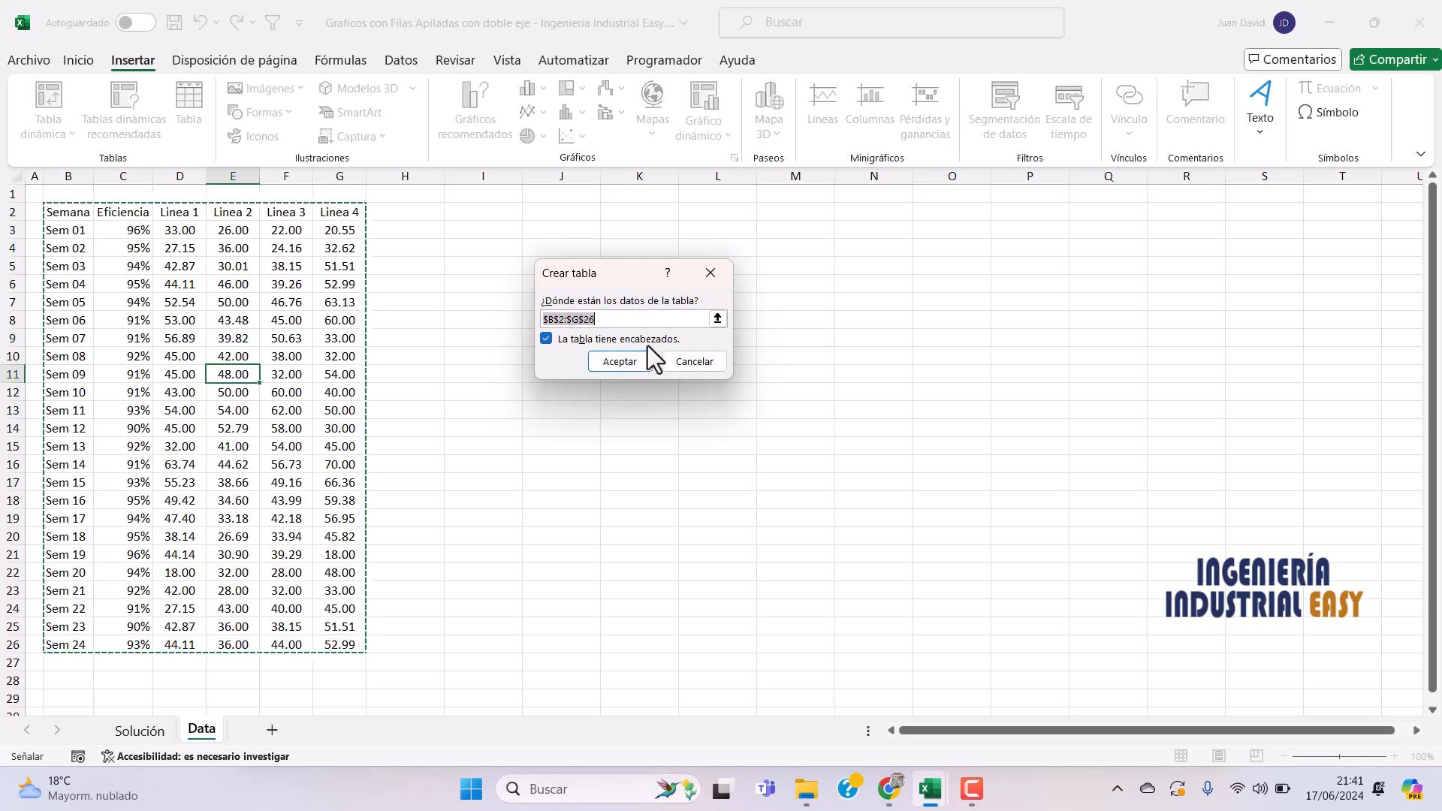
left_click(628, 367)
left_click(281, 317)
left_click(330, 373)
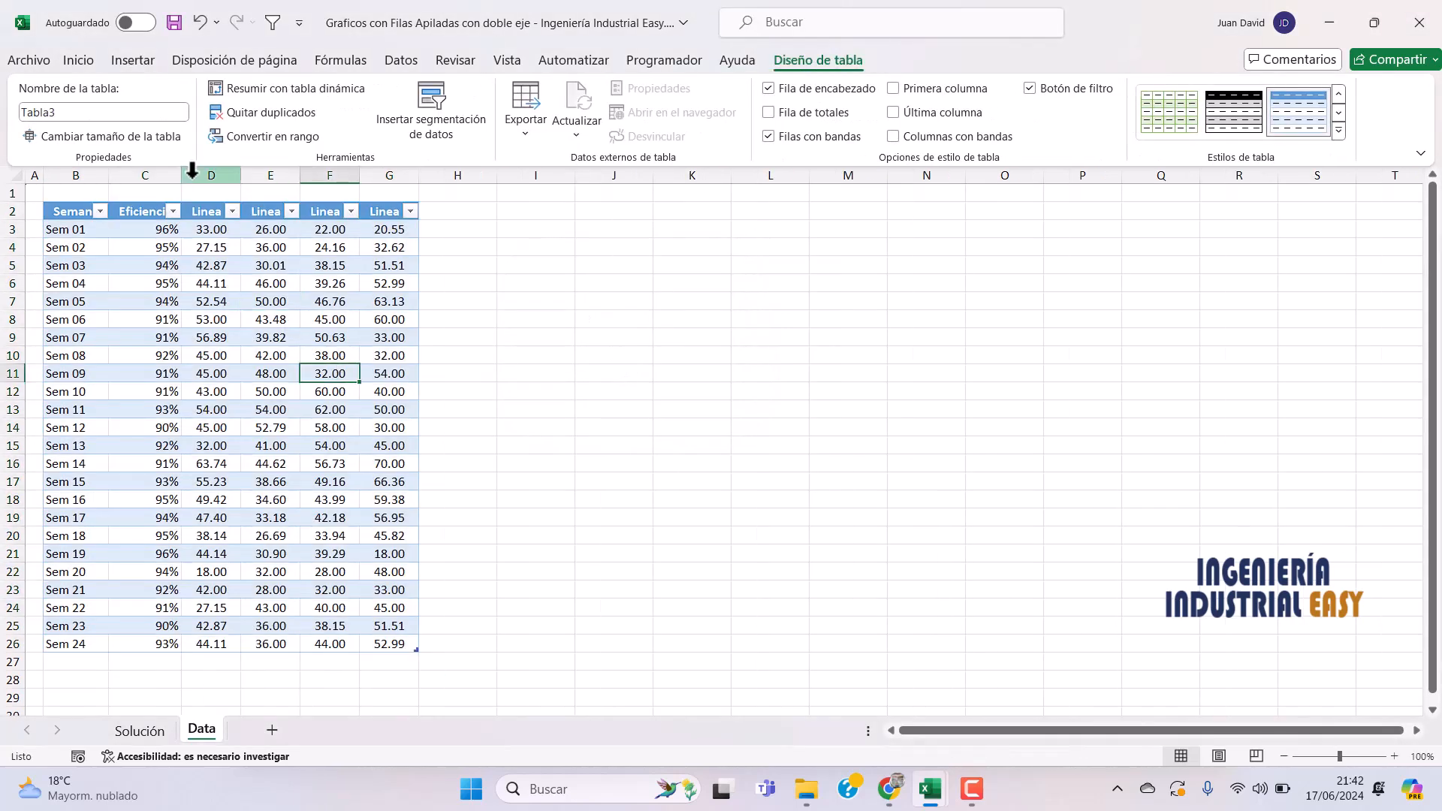
- Rename the table PRD and hide the filter buttons in its header row
left_click(71, 113)
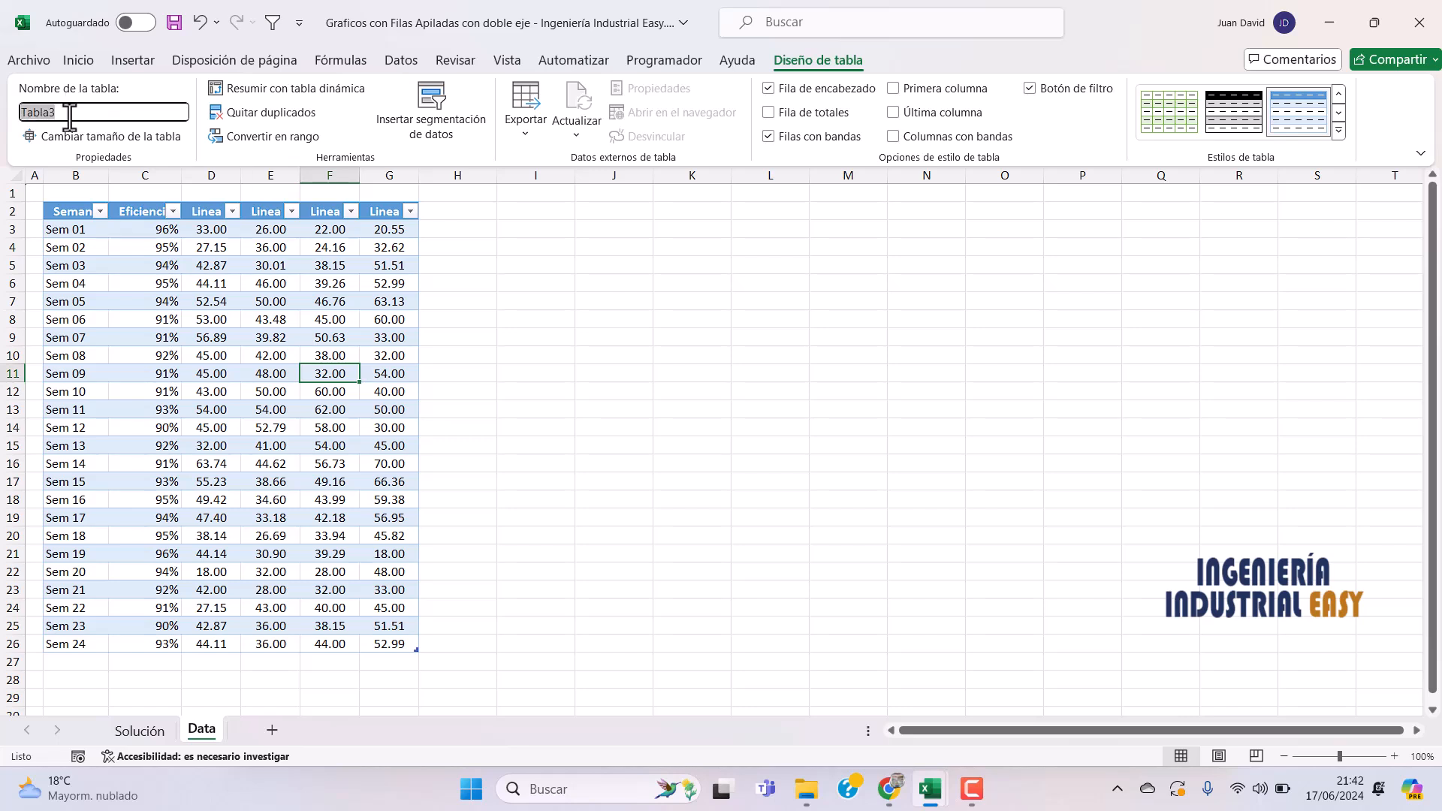
type("PRD")
left_click(330, 265)
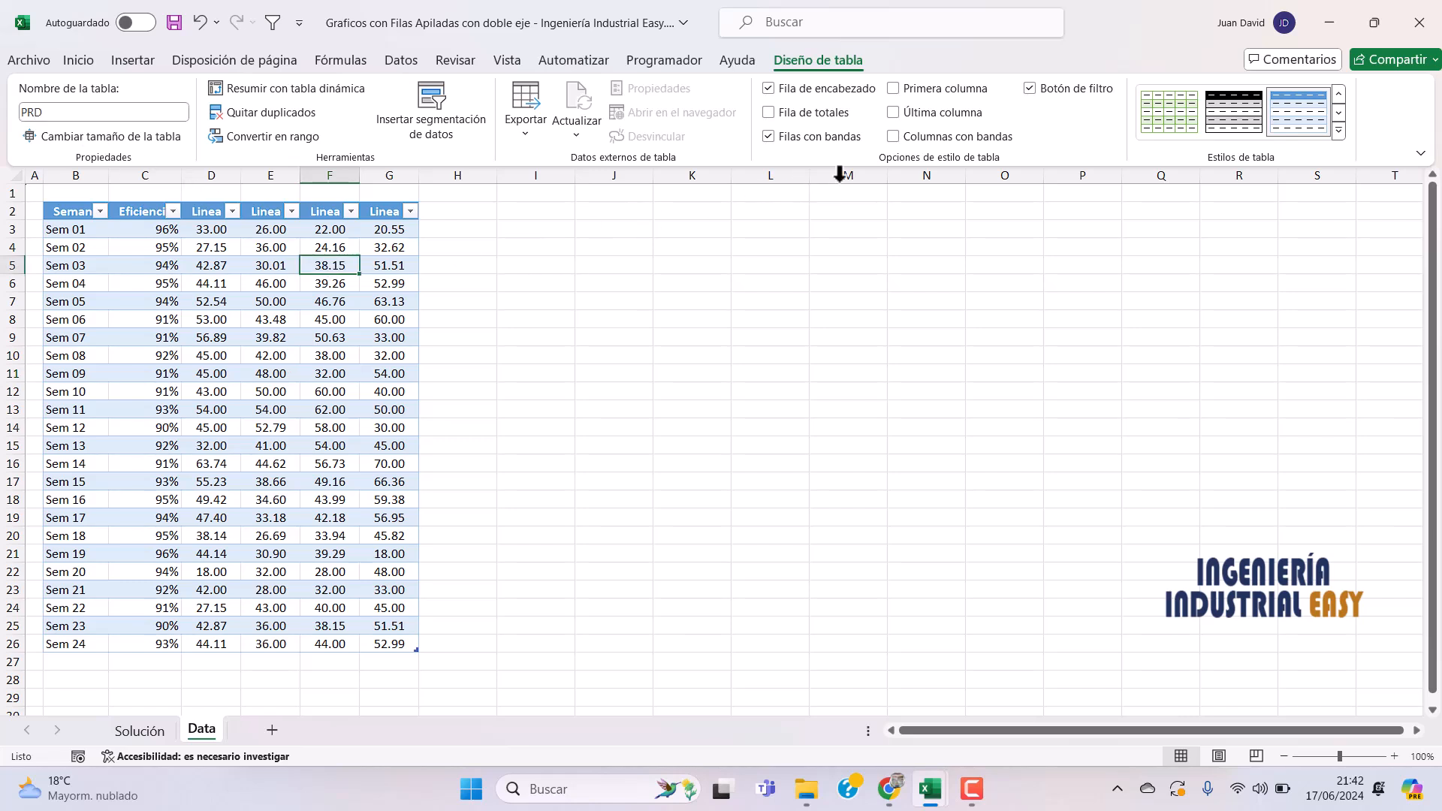
left_click(1030, 88)
left_click(413, 299)
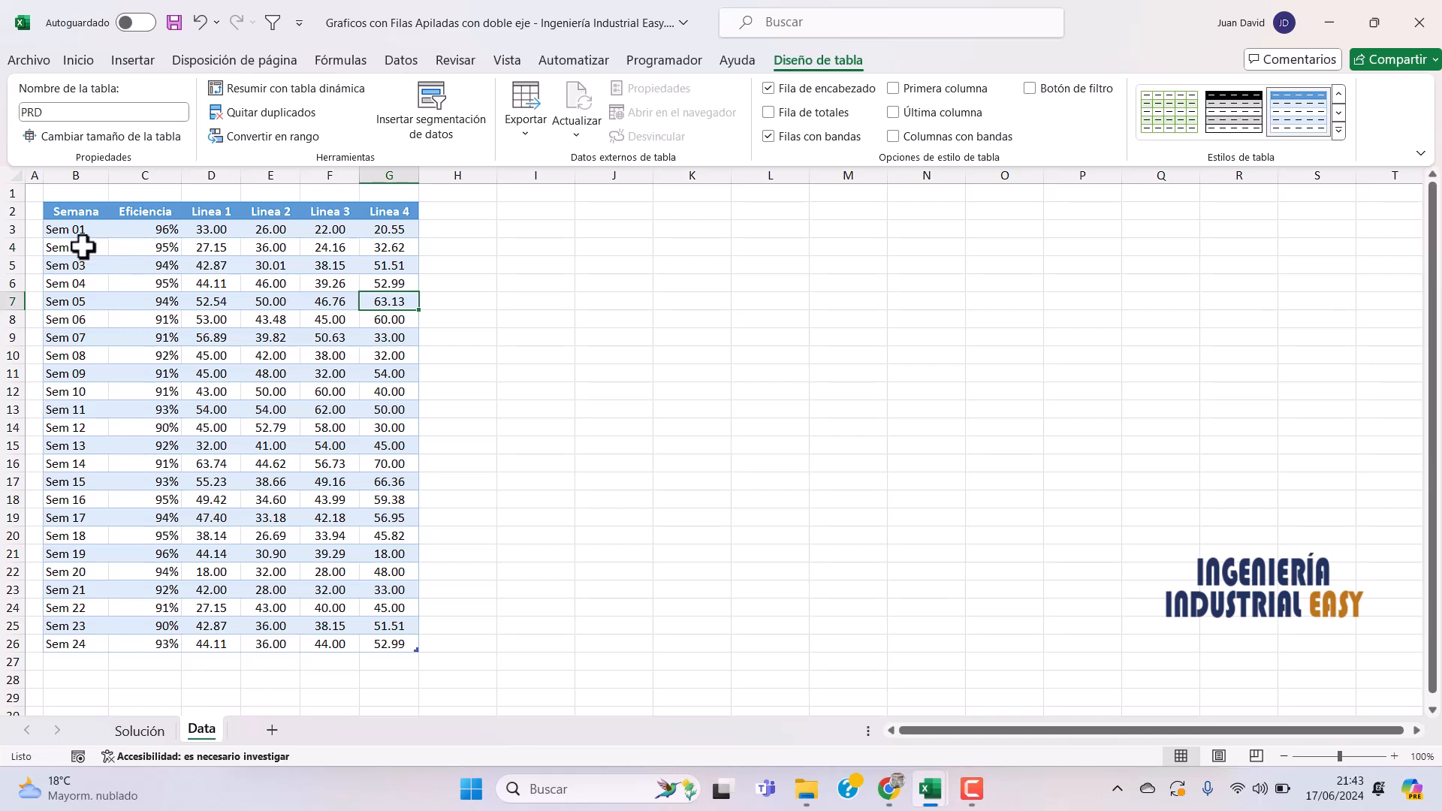
- Examine the line production and efficiency values in the table's first weeks
left_click_drag(81, 248, 394, 247)
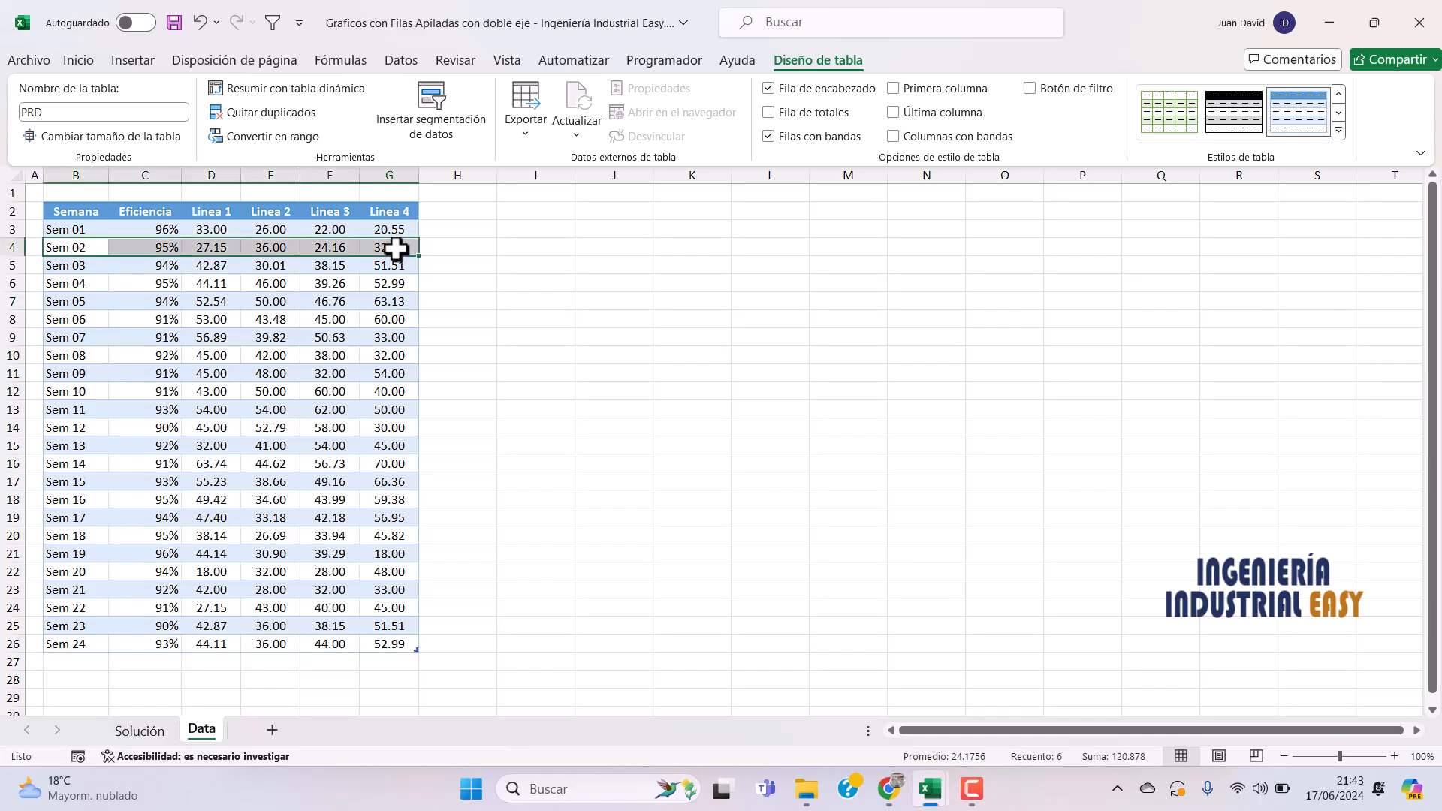
left_click(85, 232)
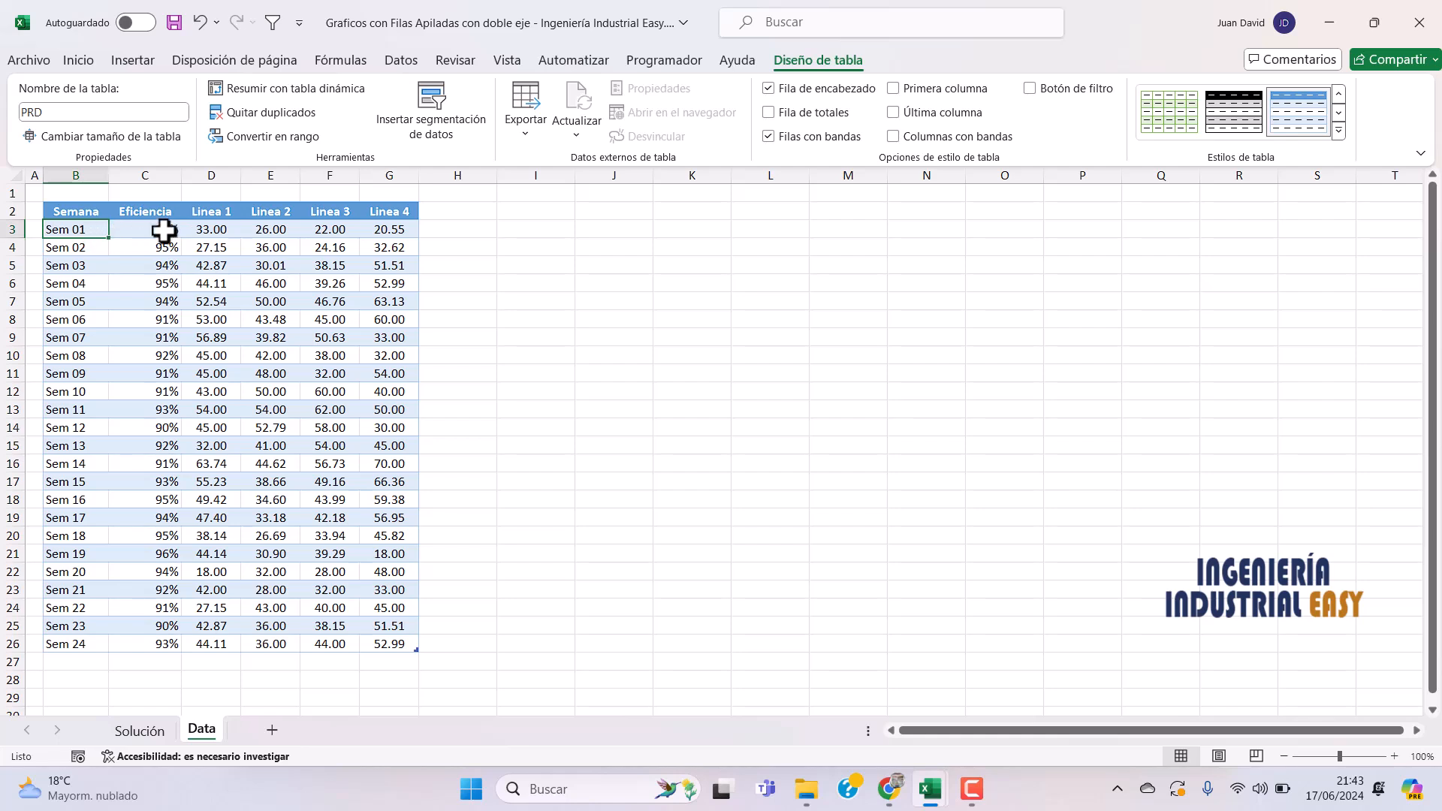
left_click(209, 231)
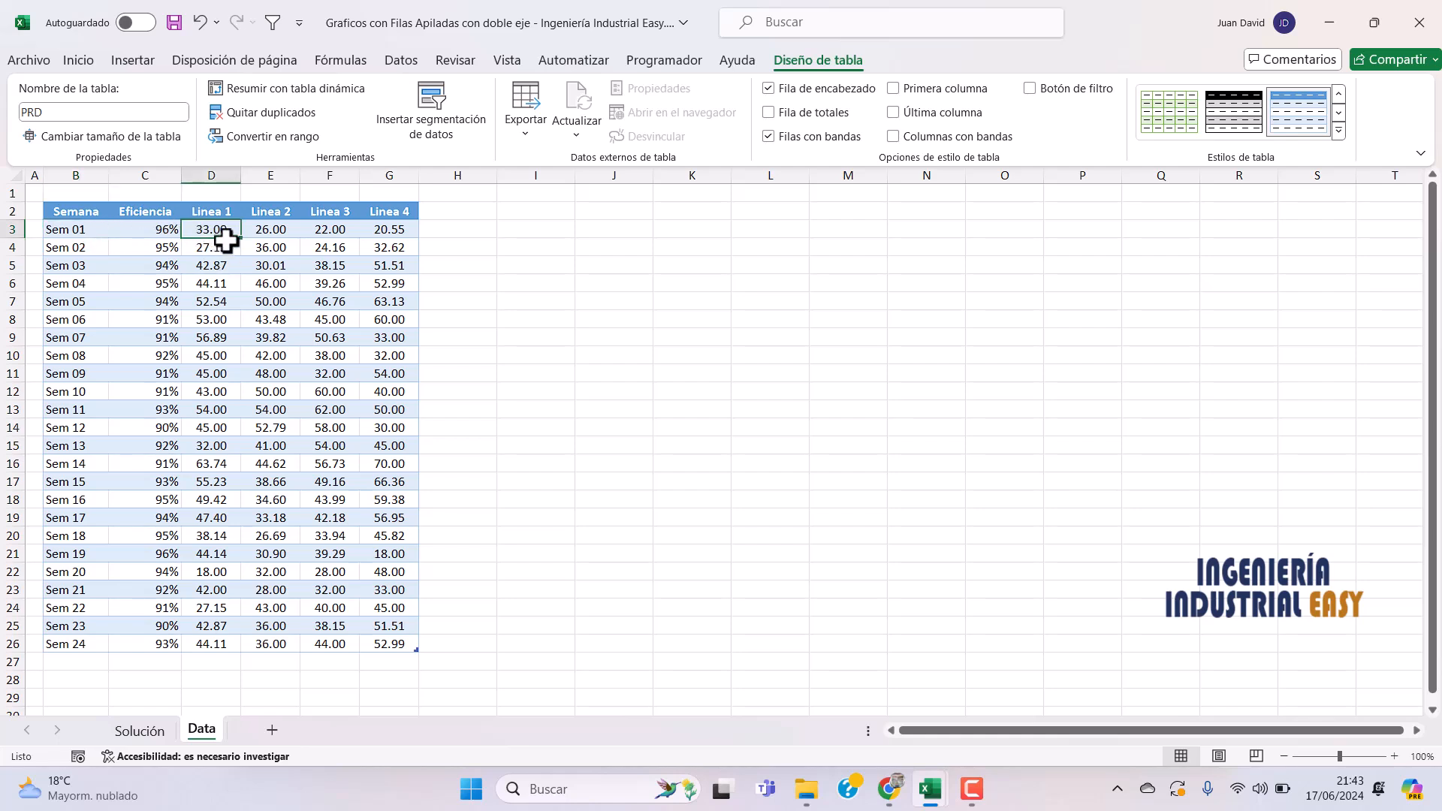
left_click(277, 229)
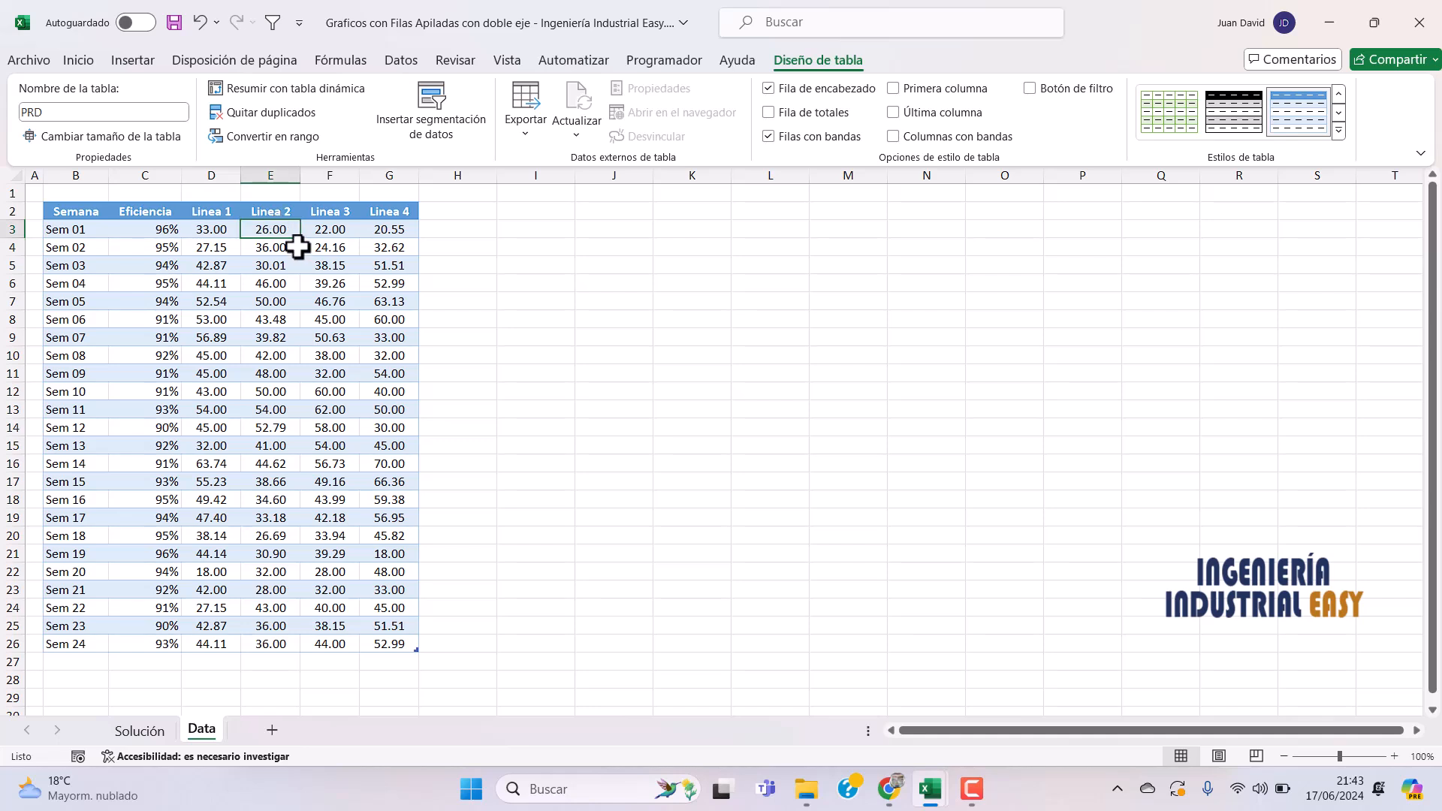
left_click(352, 230)
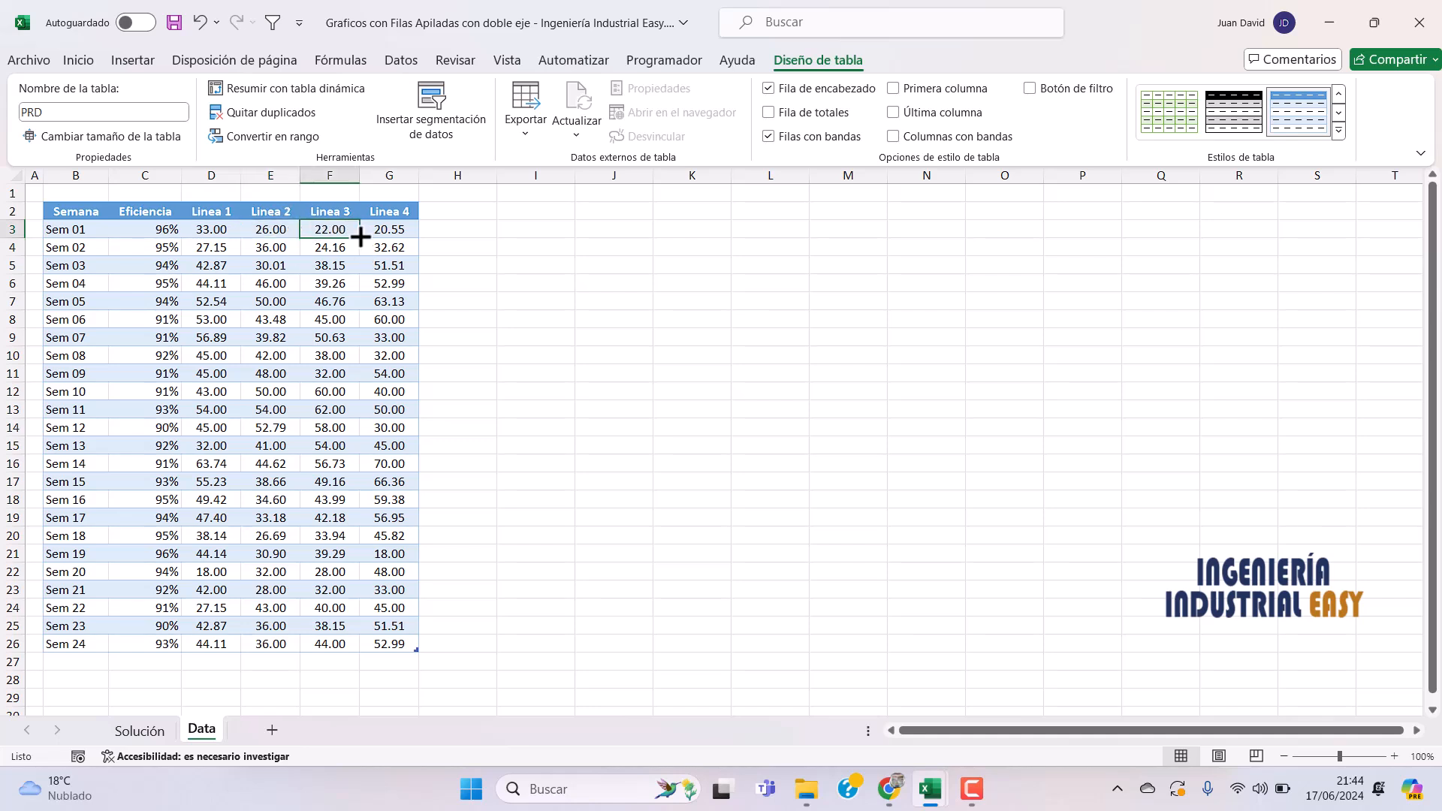
left_click(410, 232)
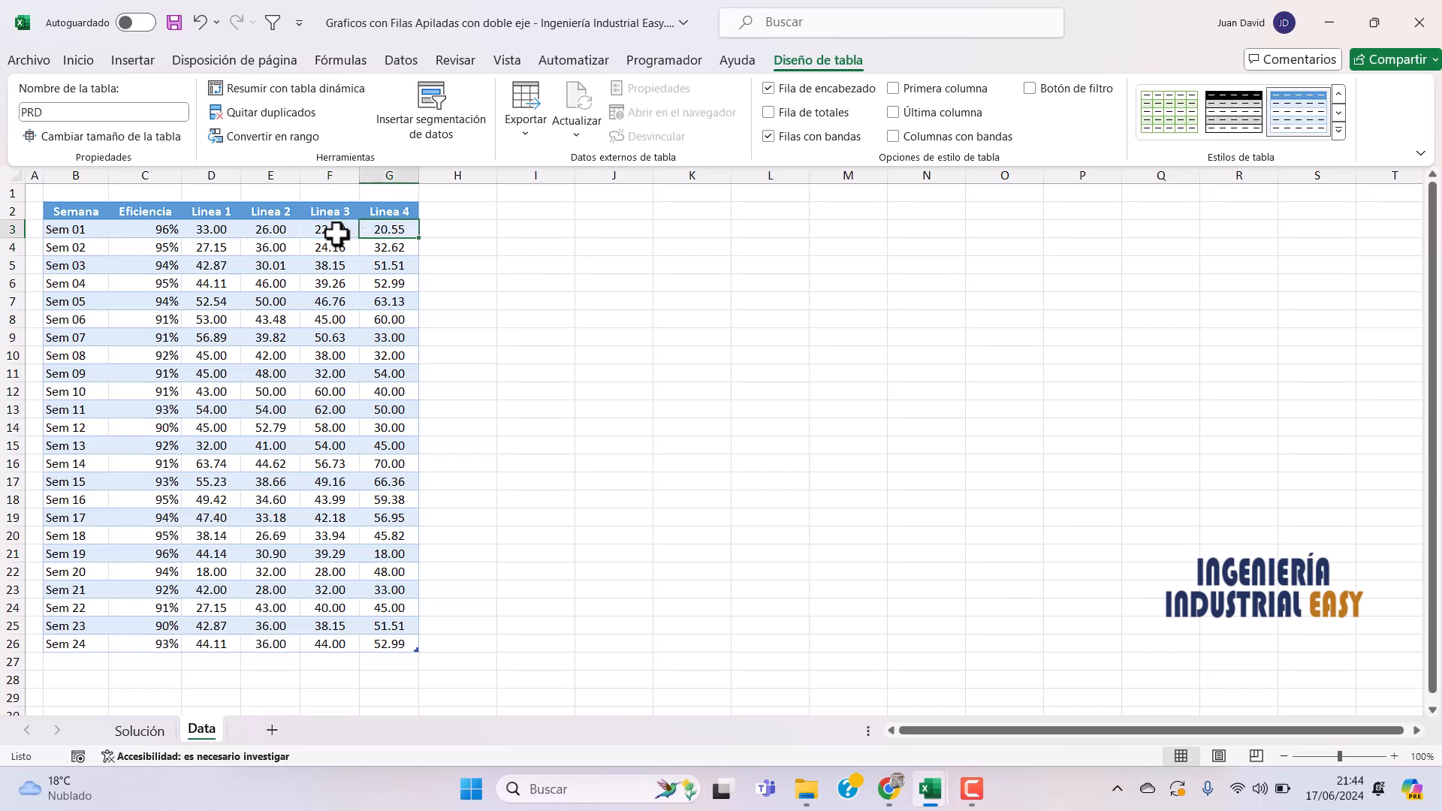
left_click(156, 229)
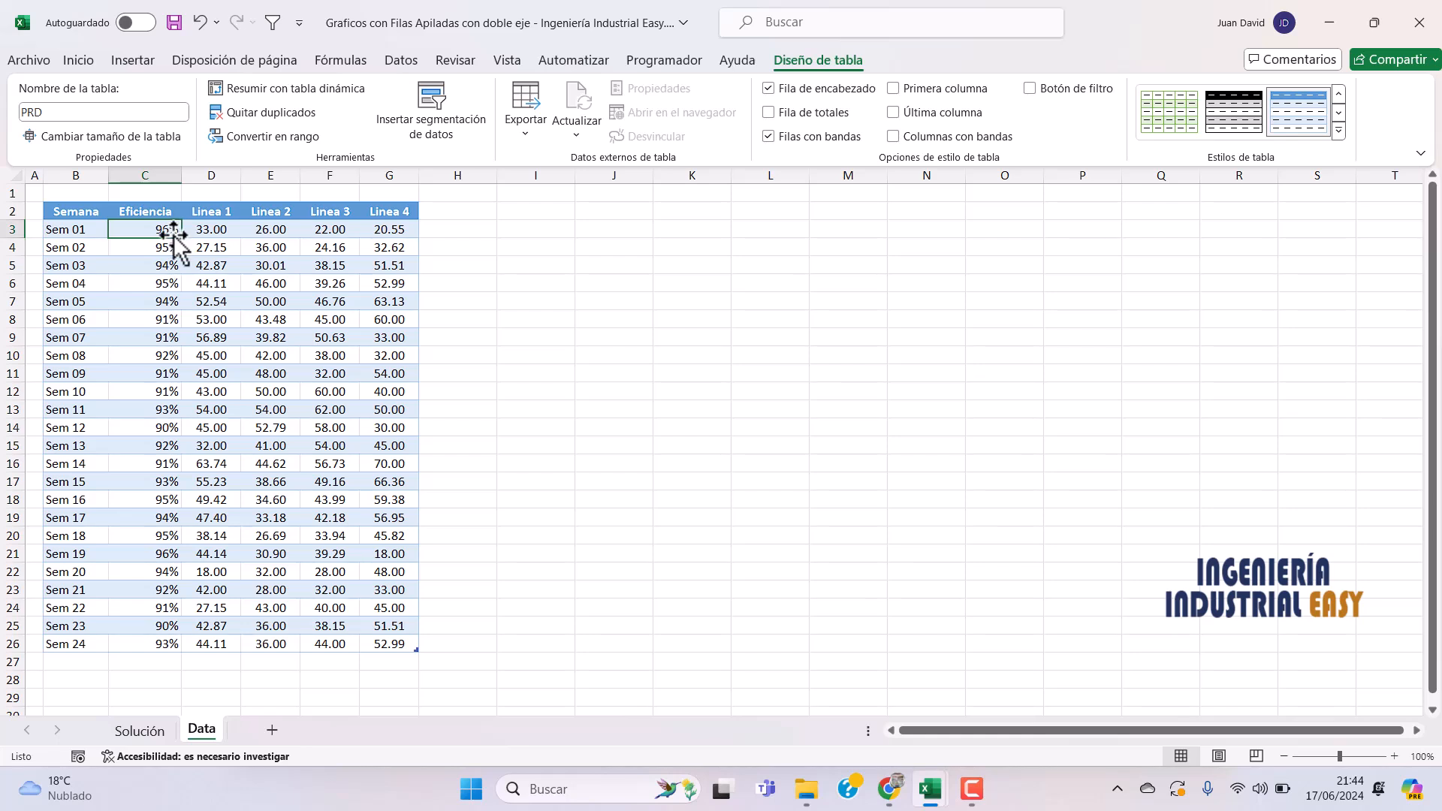
left_click(172, 252)
left_click(166, 260)
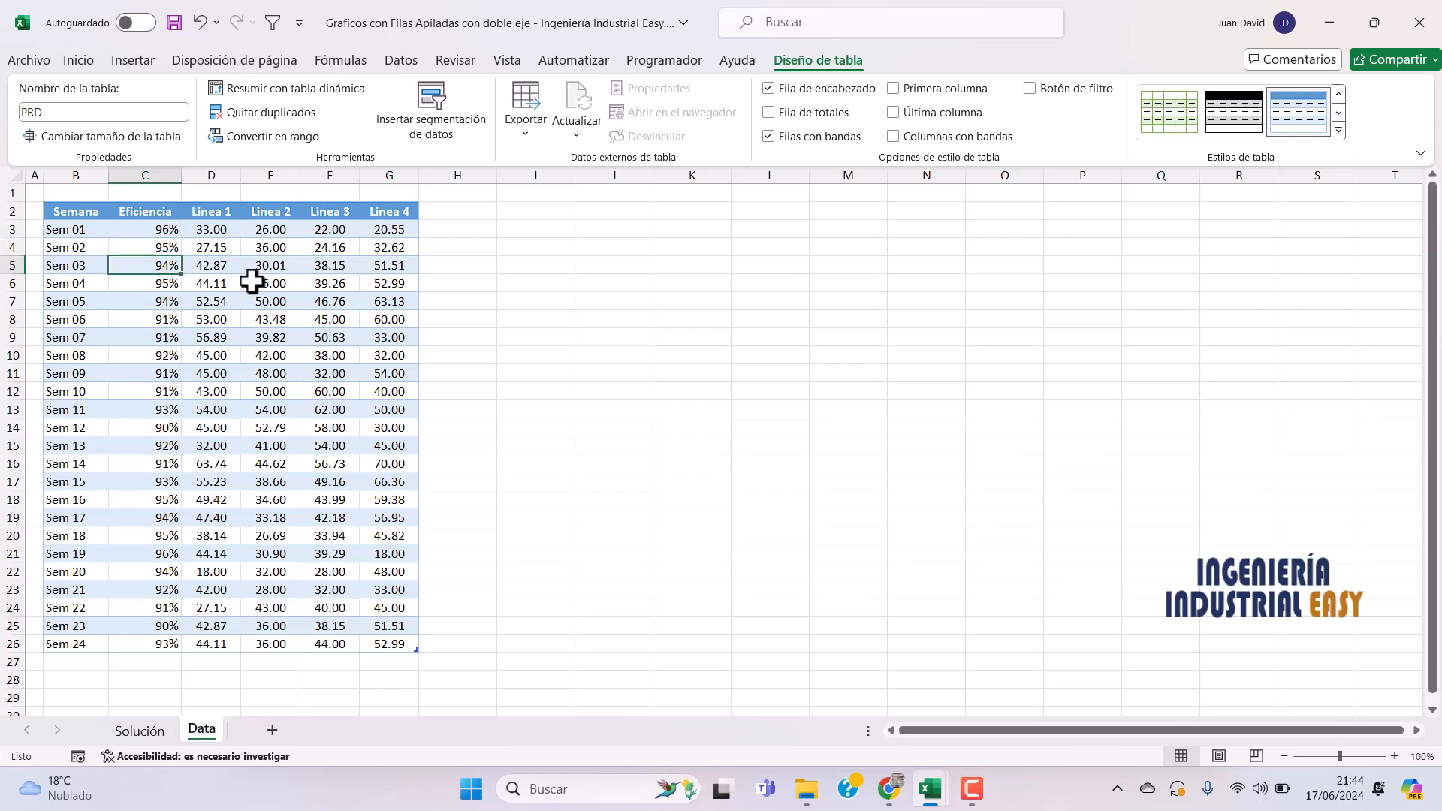
- Add a Total column to the table that sums Linea 1 through Linea 4 for each week using SUMA
left_click(458, 213)
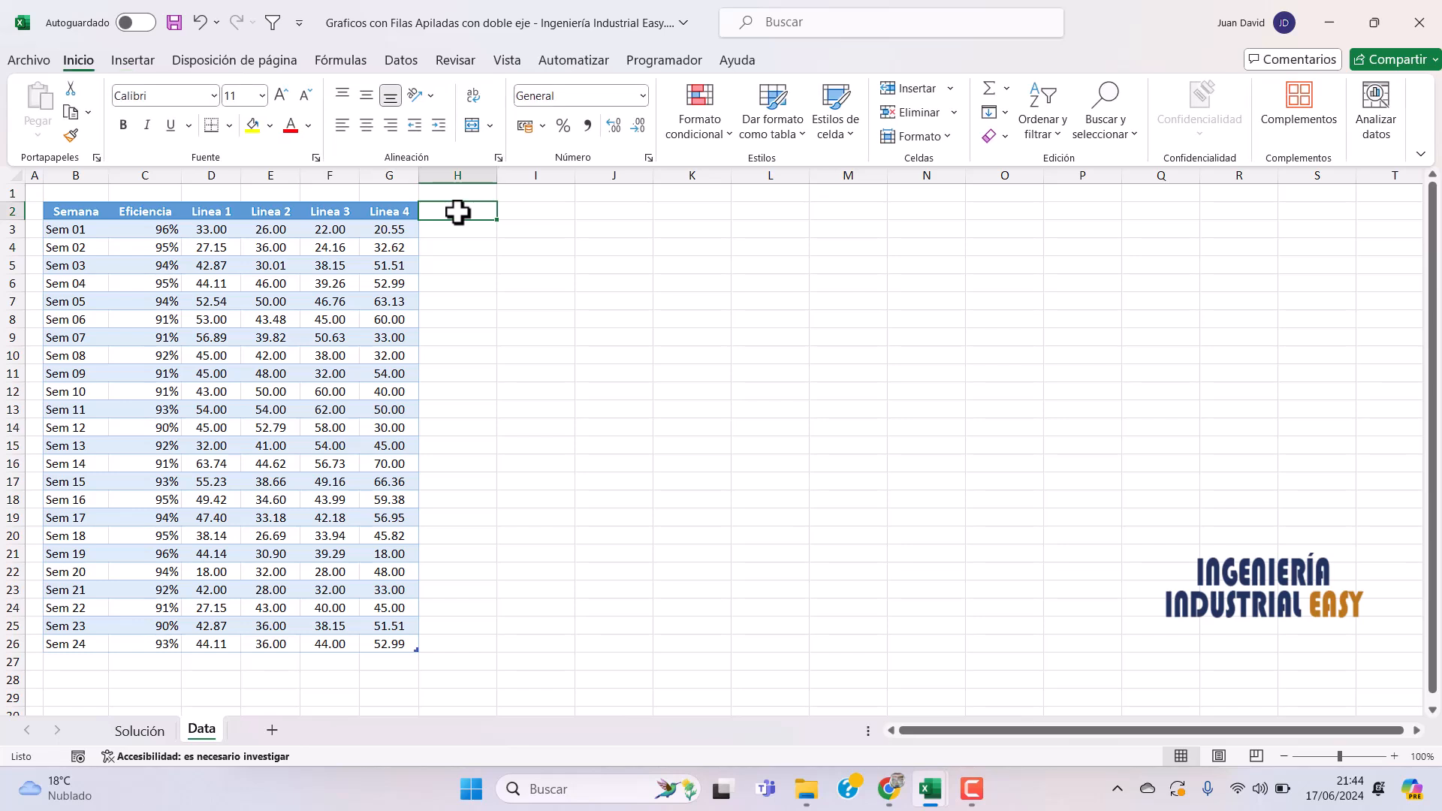
type("Total")
key("Return")
type("=")
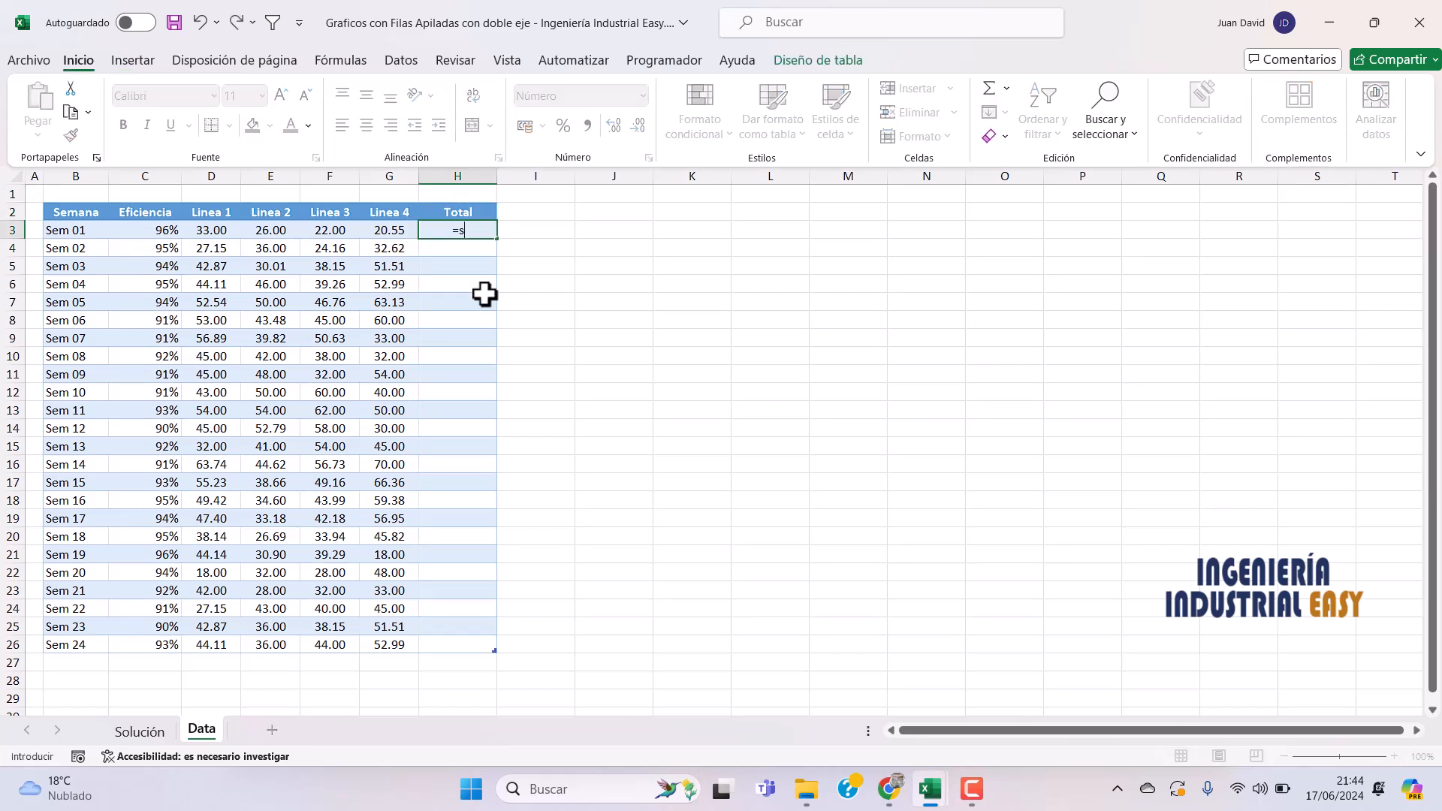
type("suma")
double_click(492, 257)
left_click_drag(216, 230, 372, 227)
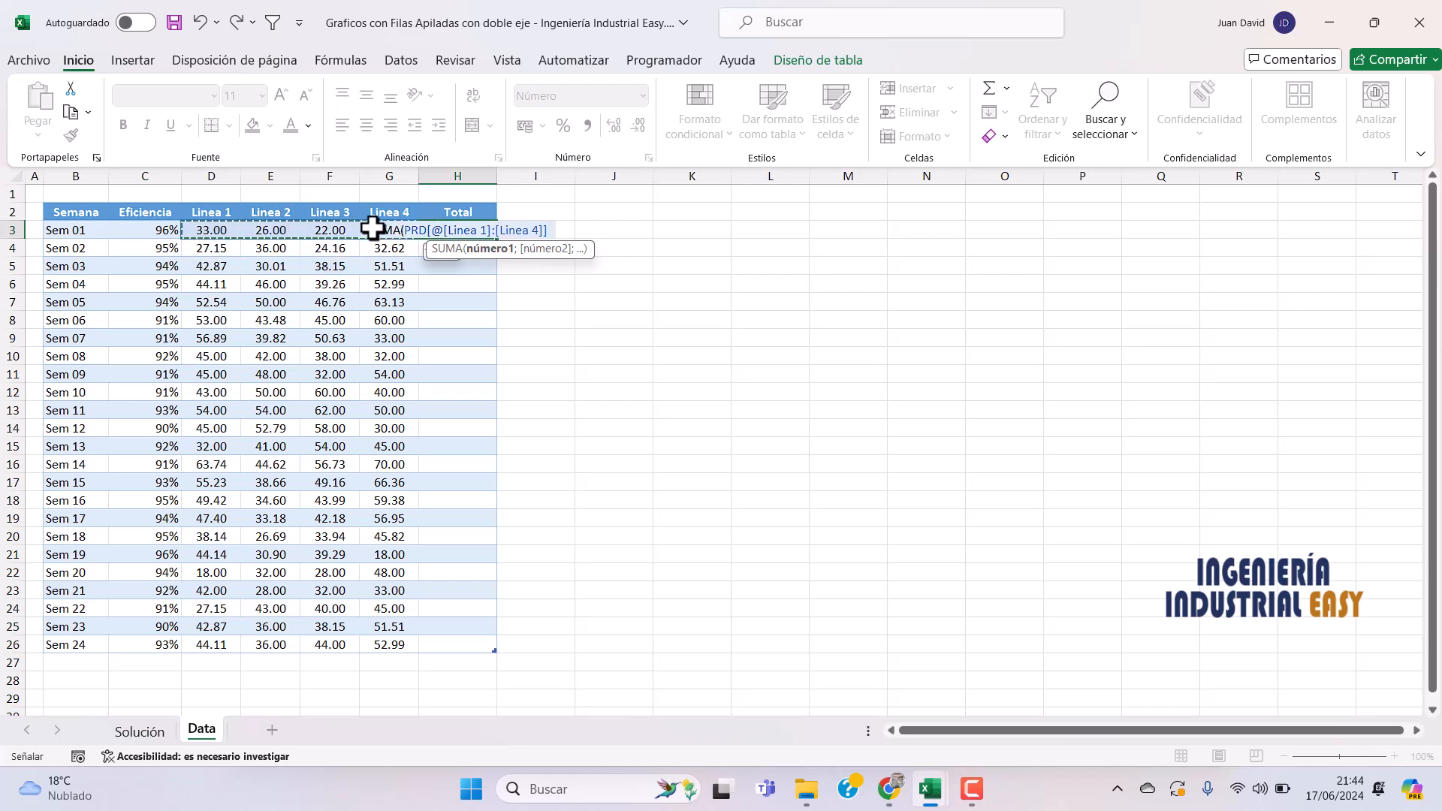
key("Return")
left_click(467, 229)
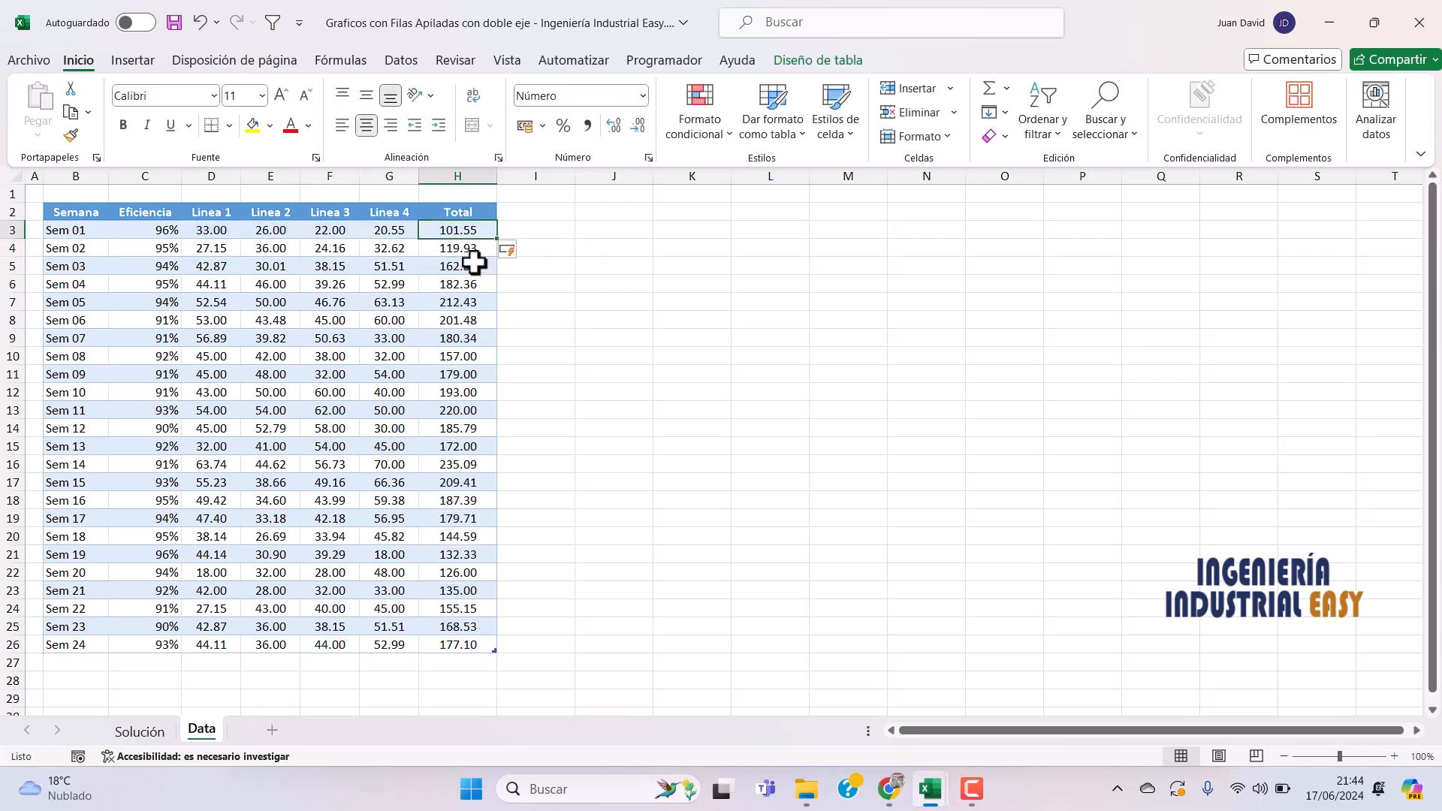
- Check the calculated weekly sums in the Total column
left_click(84, 230)
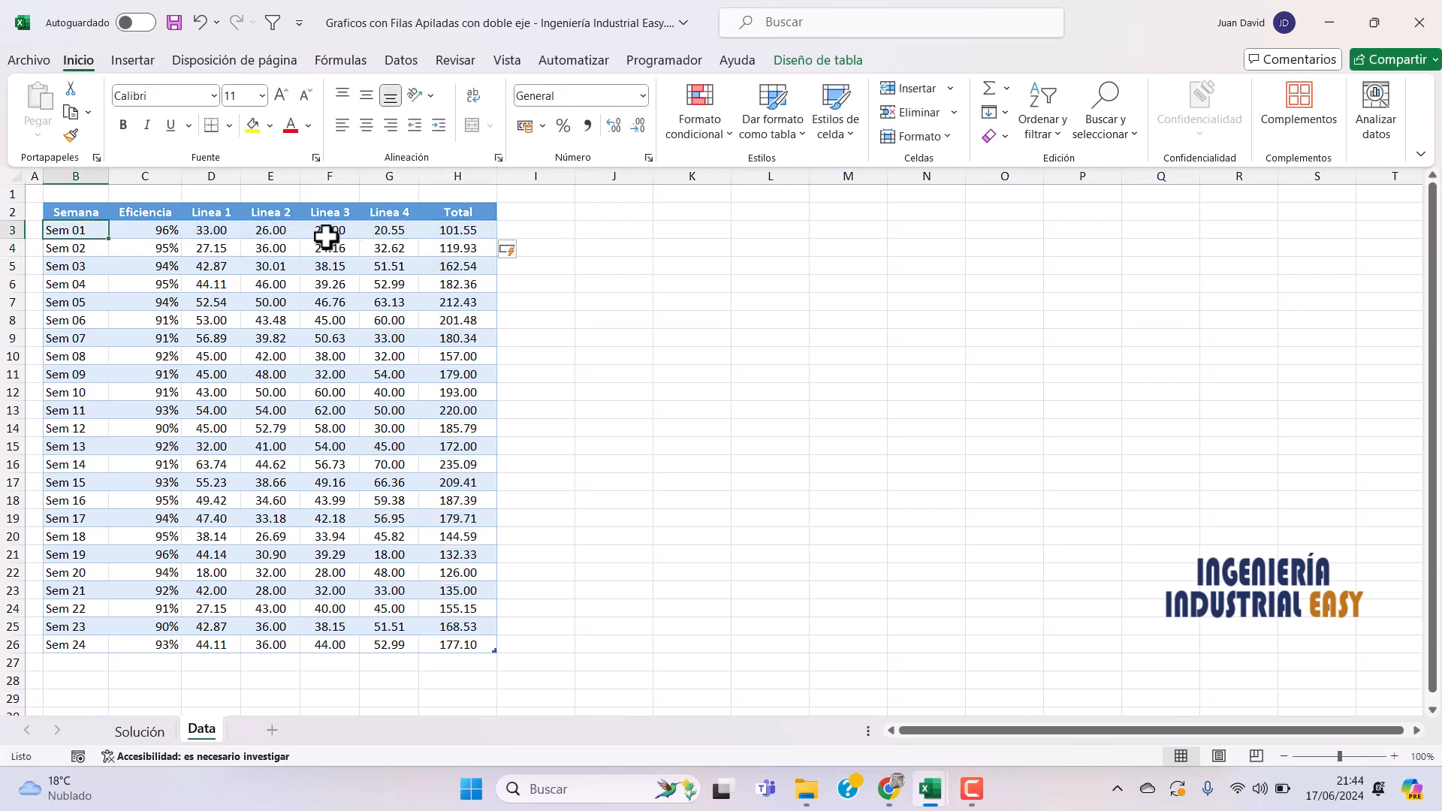
left_click(469, 230)
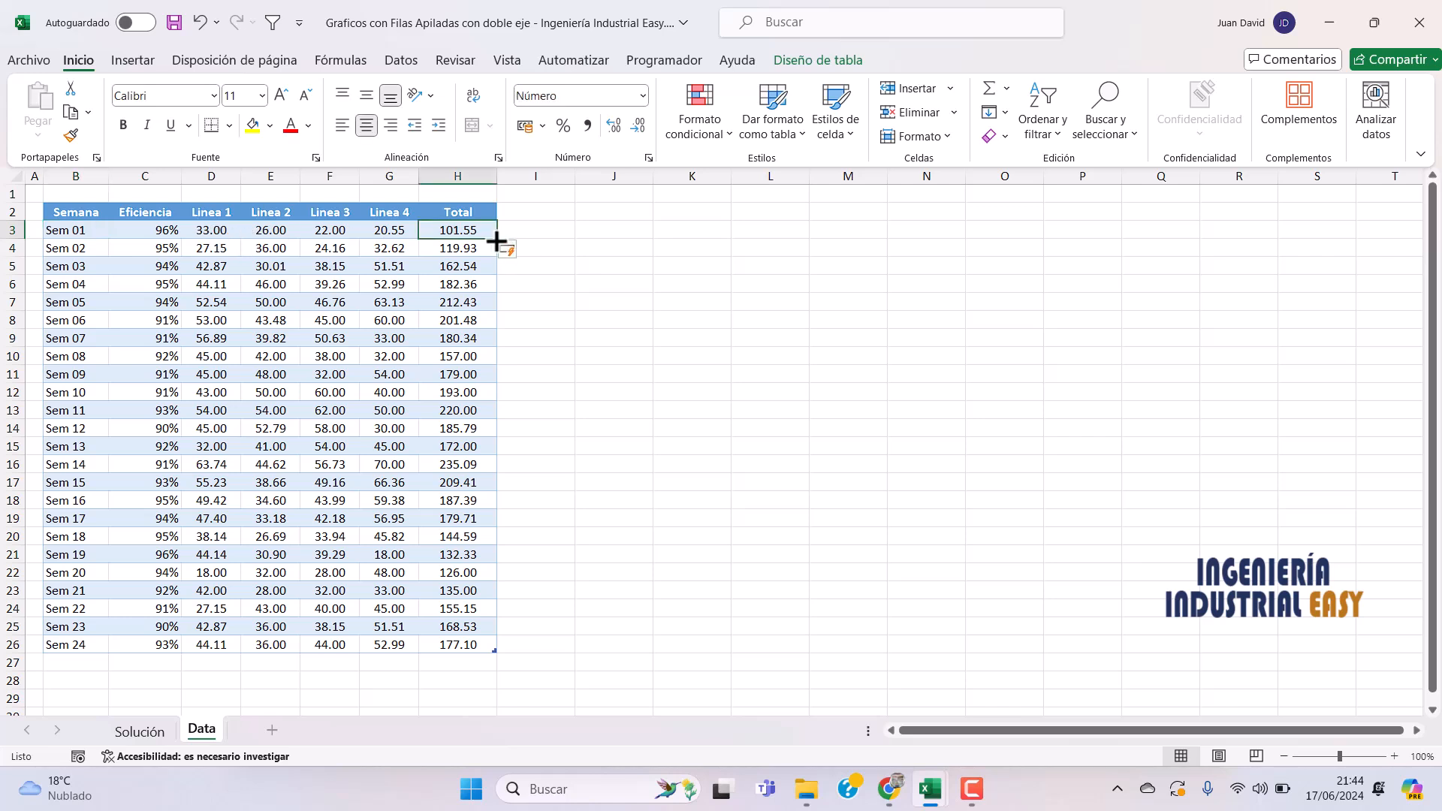
left_click(469, 255)
left_click(474, 288)
left_click(466, 326)
left_click(461, 362)
- Format the Linea 1 through Total values in D3:H26 to show no decimal places
left_click_drag(218, 230, 463, 642)
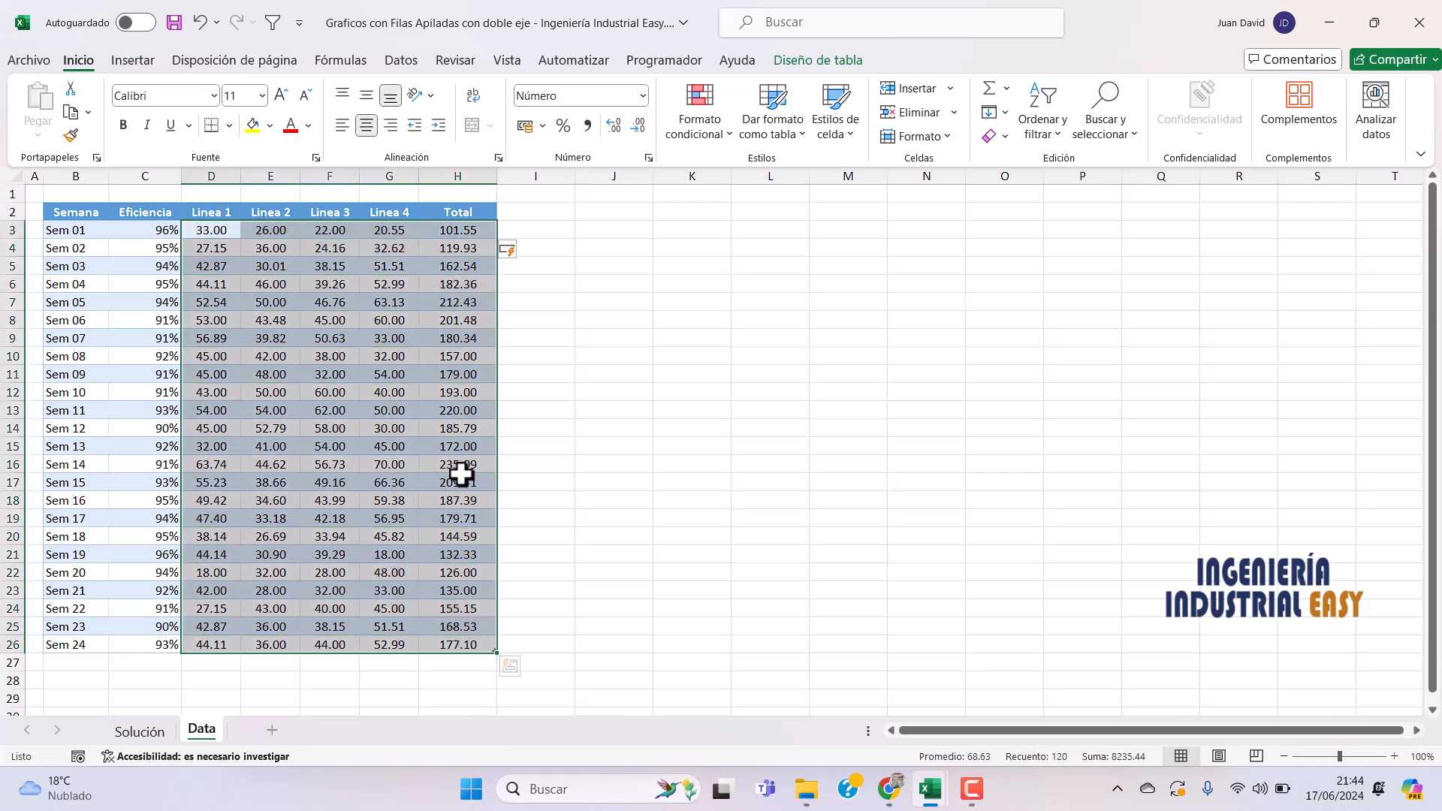
left_click(637, 129)
left_click(638, 129)
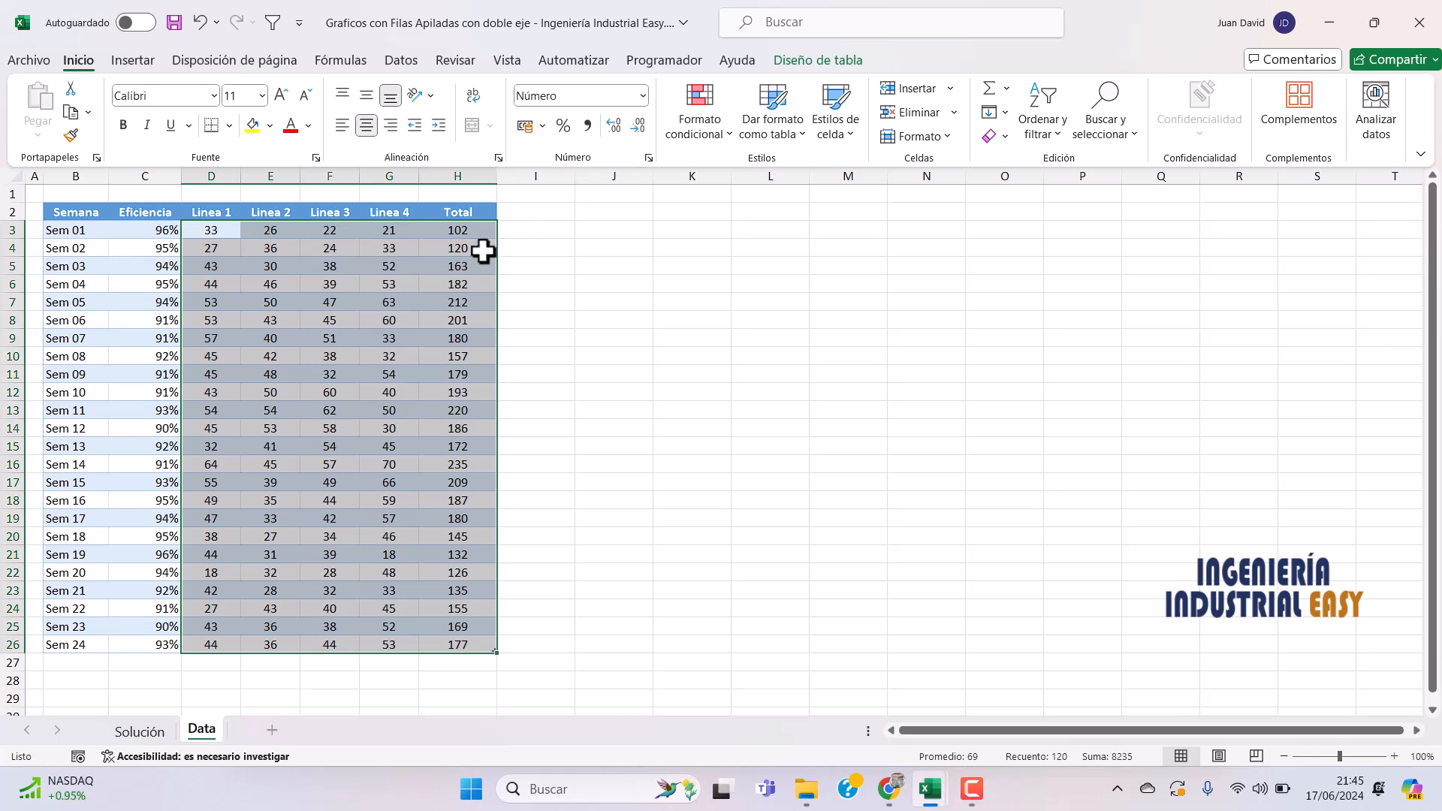
left_click(412, 280)
left_click(323, 264)
left_click(316, 335)
left_click(308, 299)
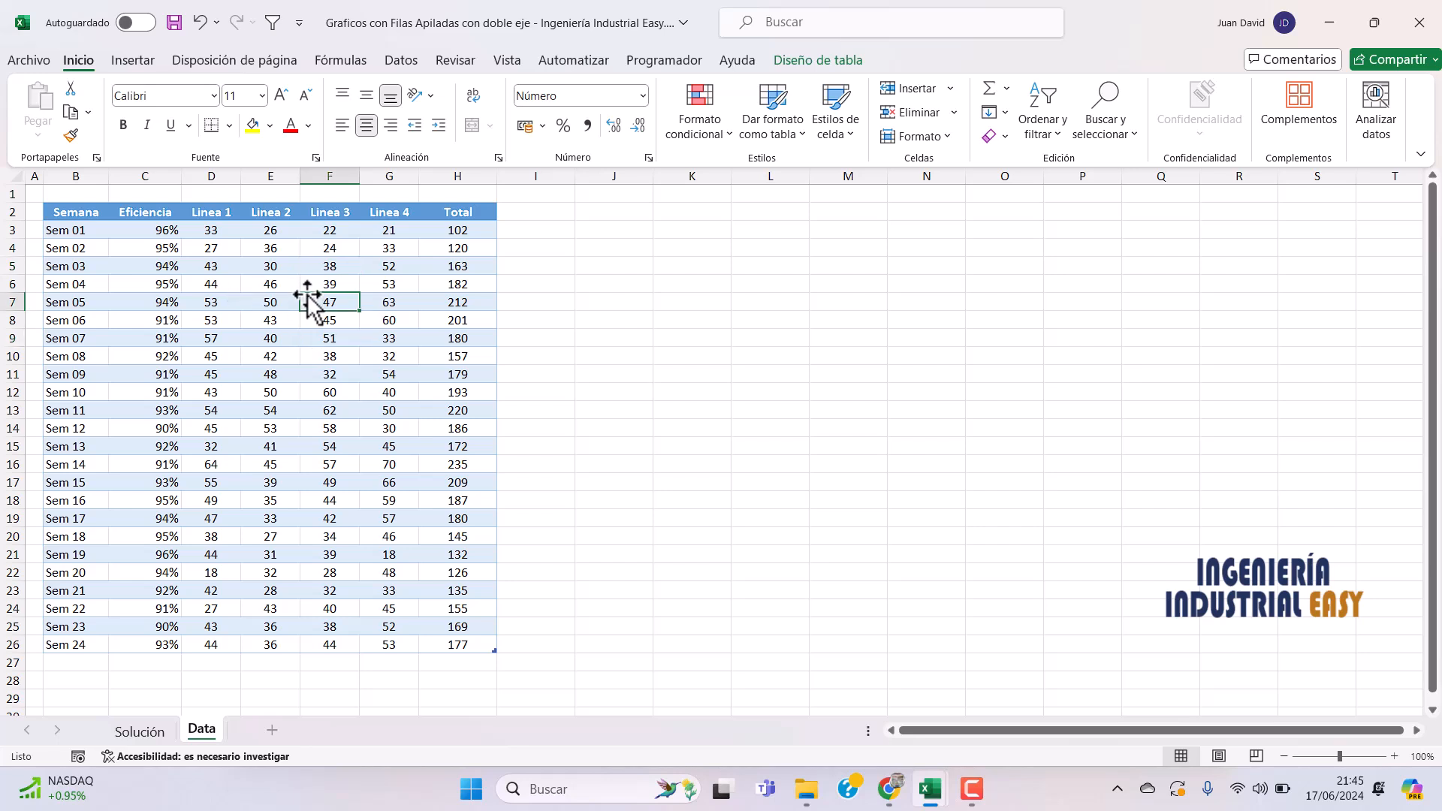
left_click(317, 356)
- Insert a 2D clustered column chart of the table beside the data and widen it to the end of column R
left_click(335, 374)
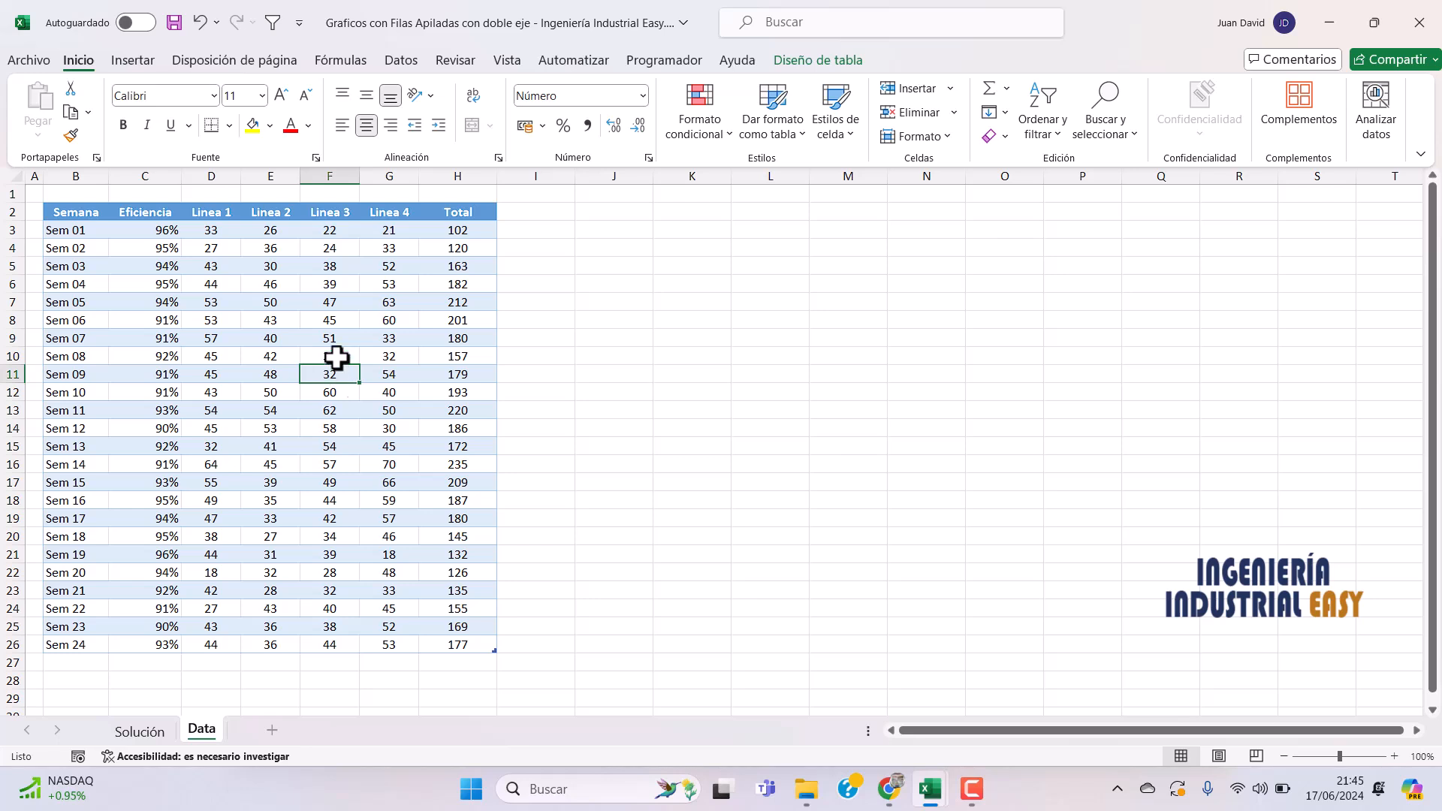
left_click(143, 63)
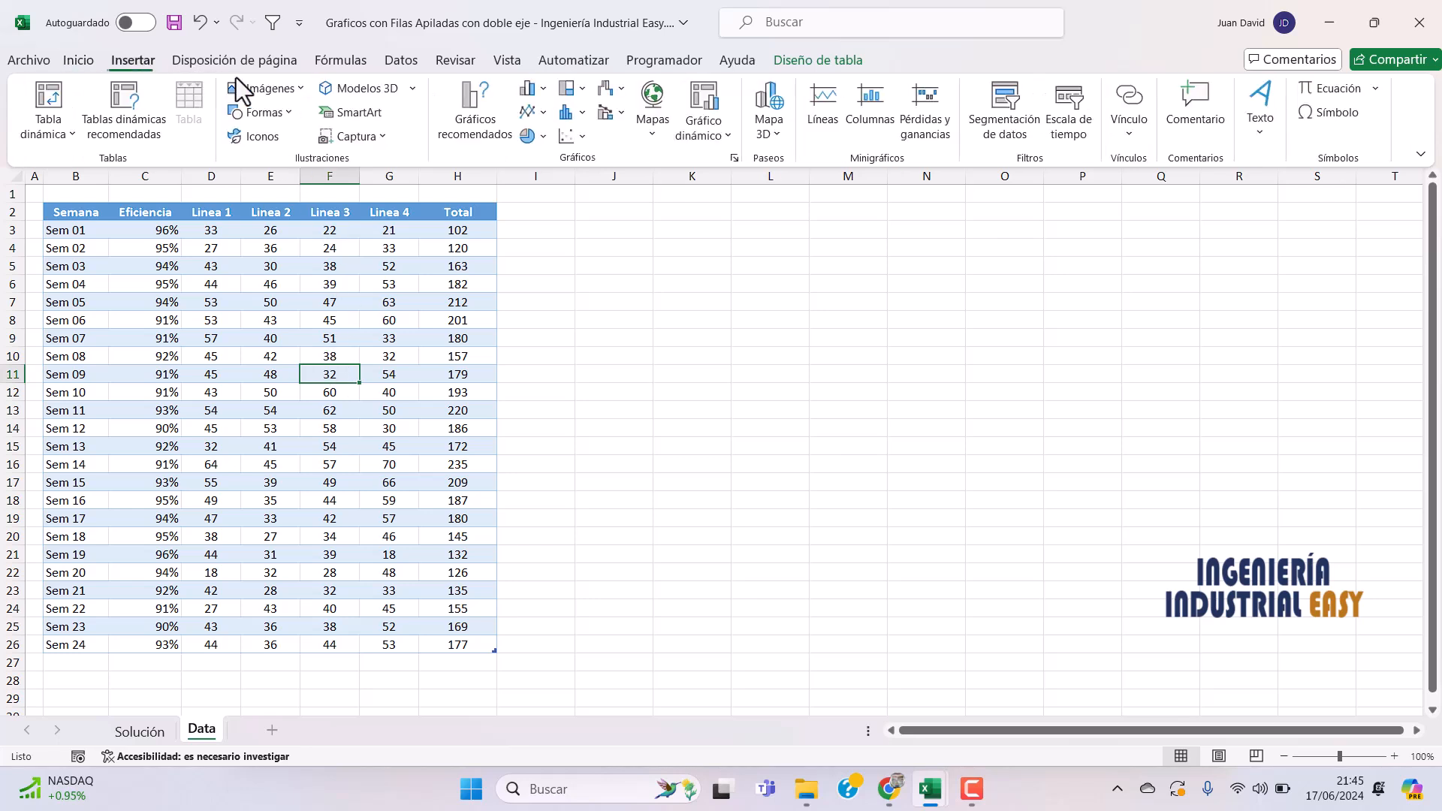
left_click(541, 92)
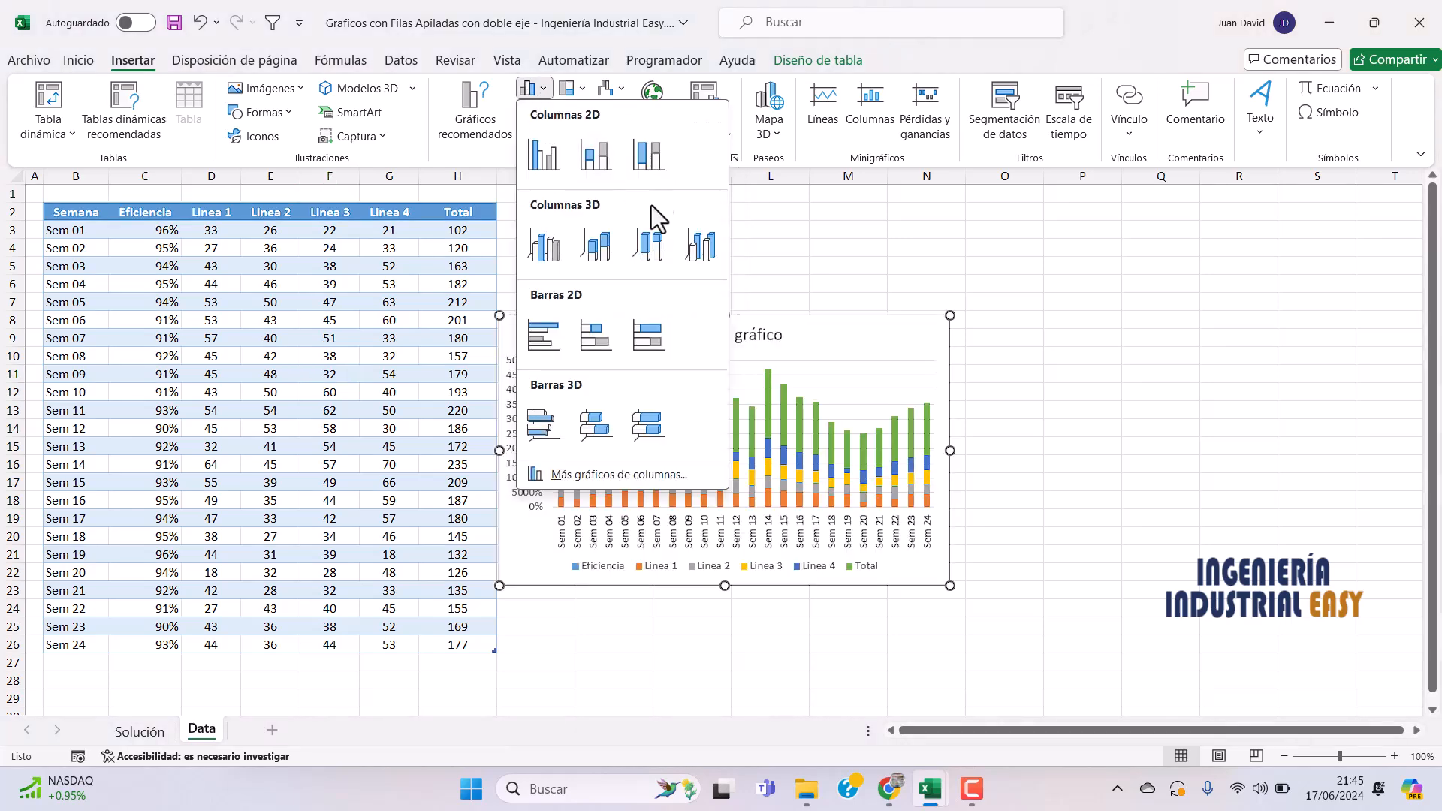
left_click(542, 152)
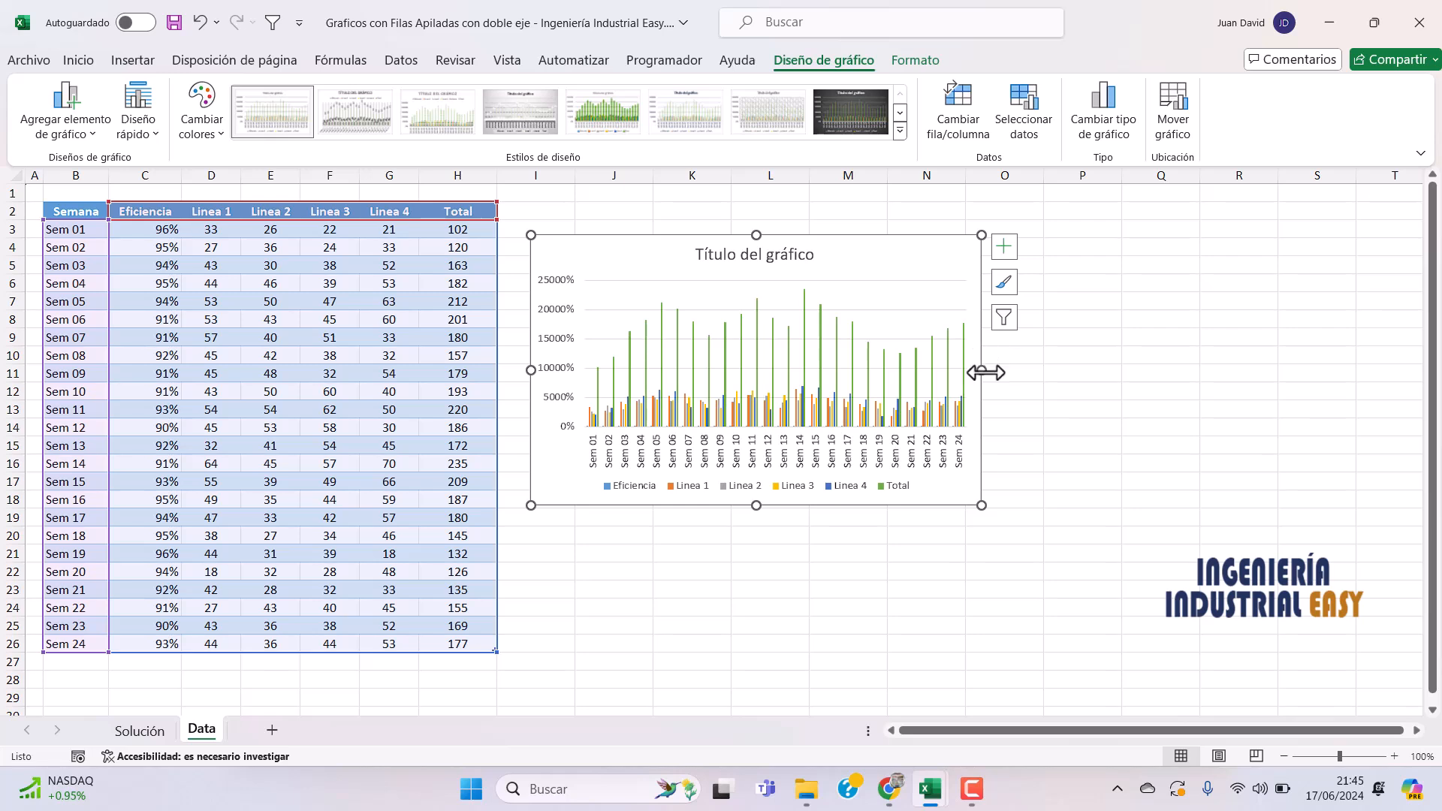
left_click_drag(981, 370, 1278, 369)
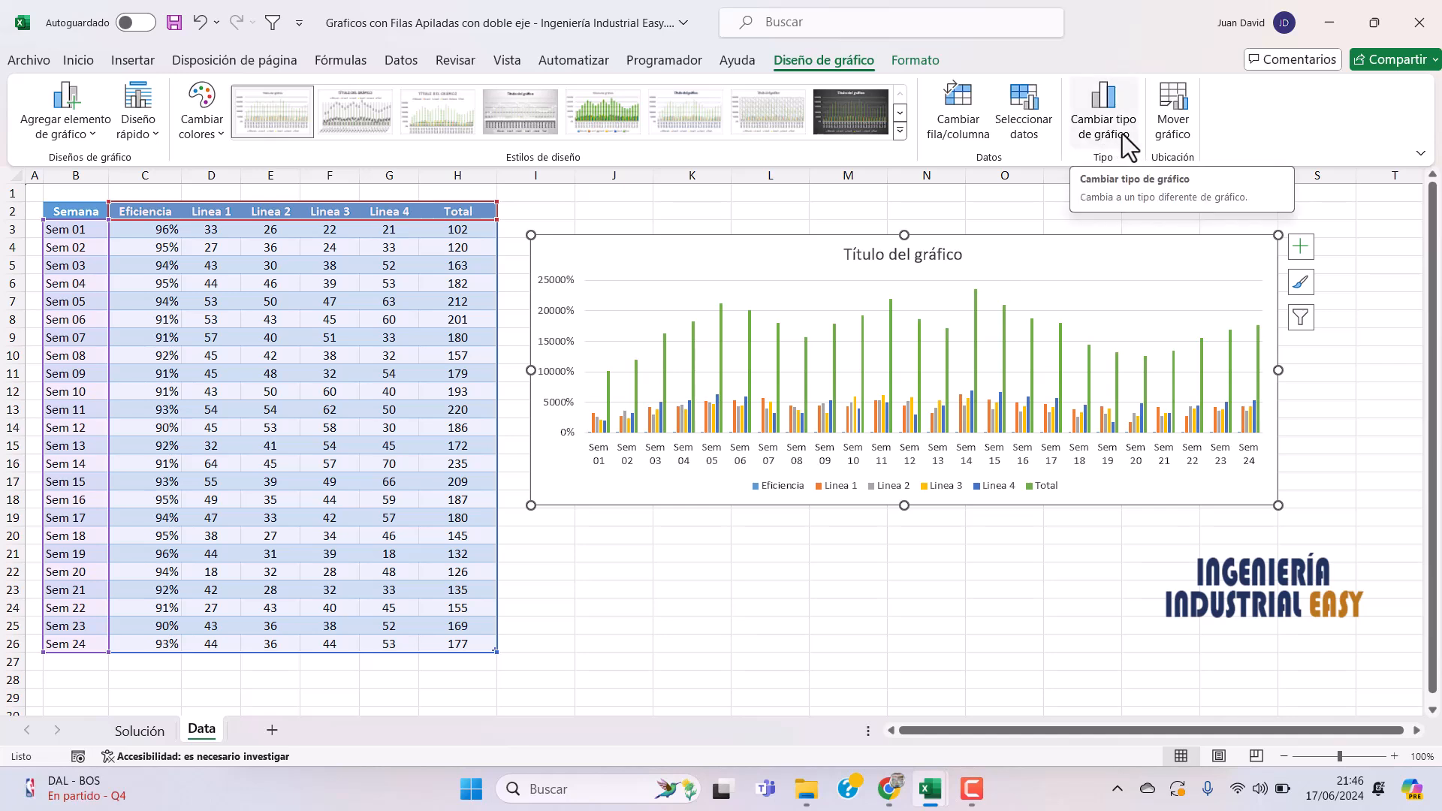
- Start changing the chart type to Combinado and enlarge the dialog until all the data series are listed
right_click(1024, 263)
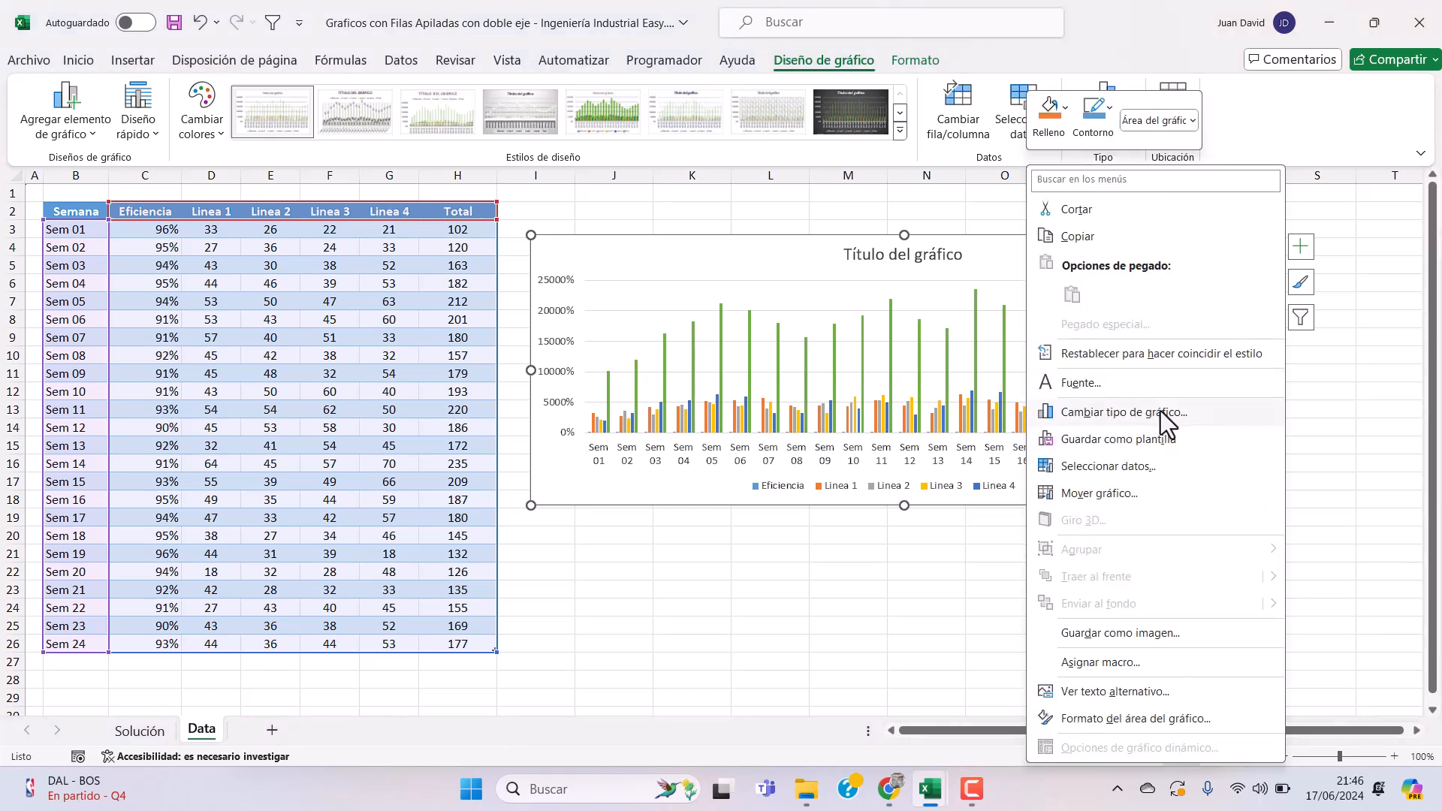
left_click(1141, 413)
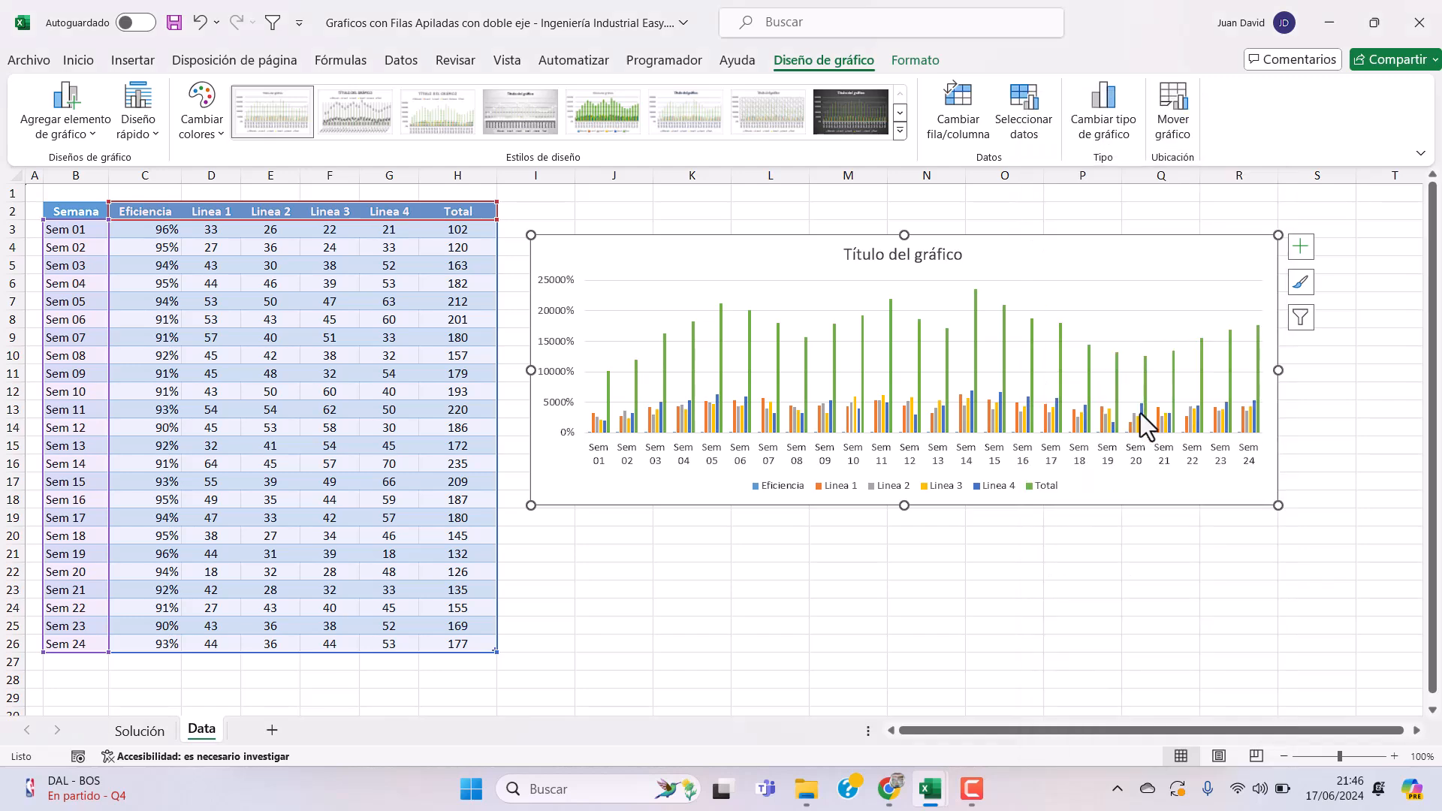
left_click_drag(751, 119, 769, 119)
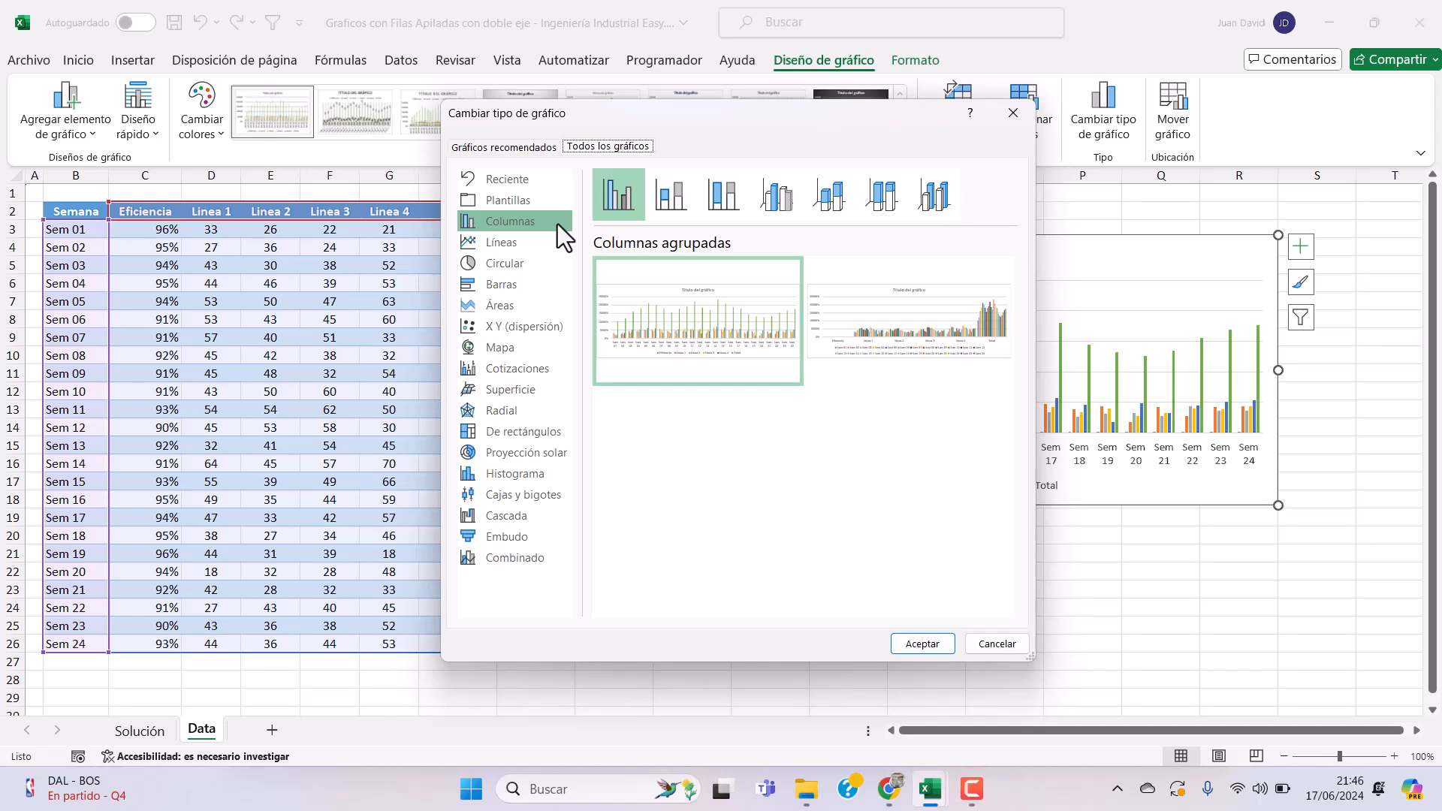
left_click(532, 560)
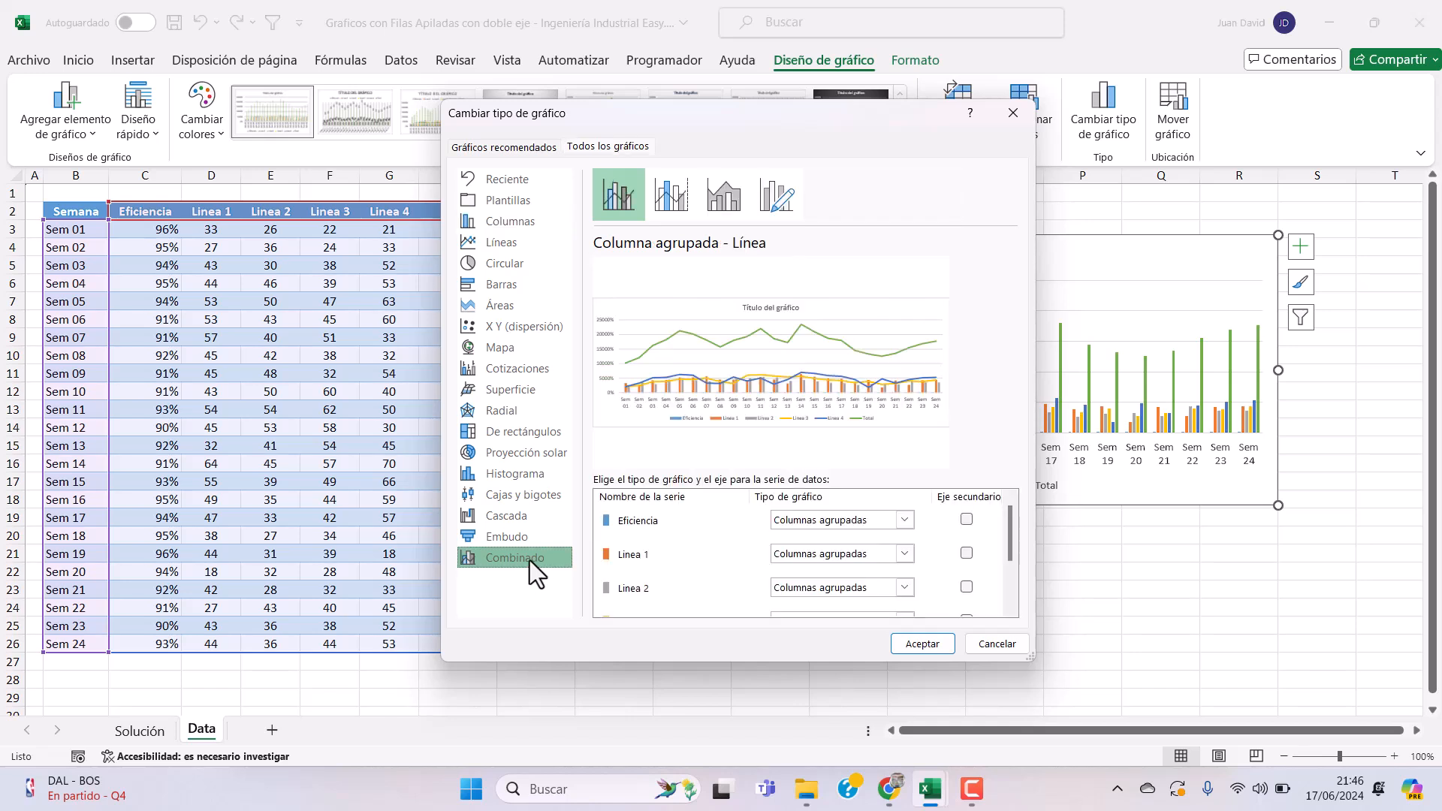
left_click_drag(1029, 655, 1101, 732)
left_click_drag(934, 120, 908, 57)
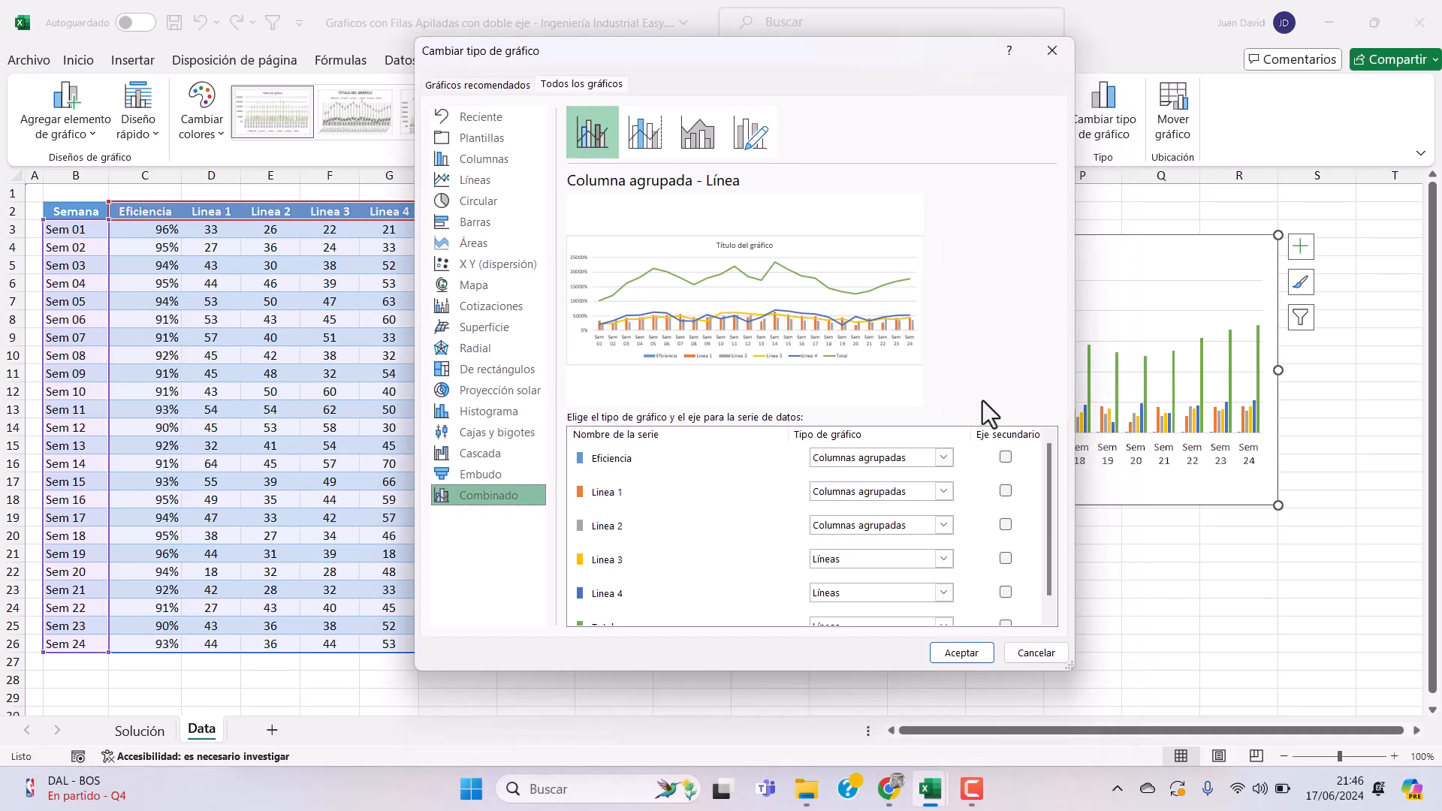
left_click_drag(1068, 662, 1107, 715)
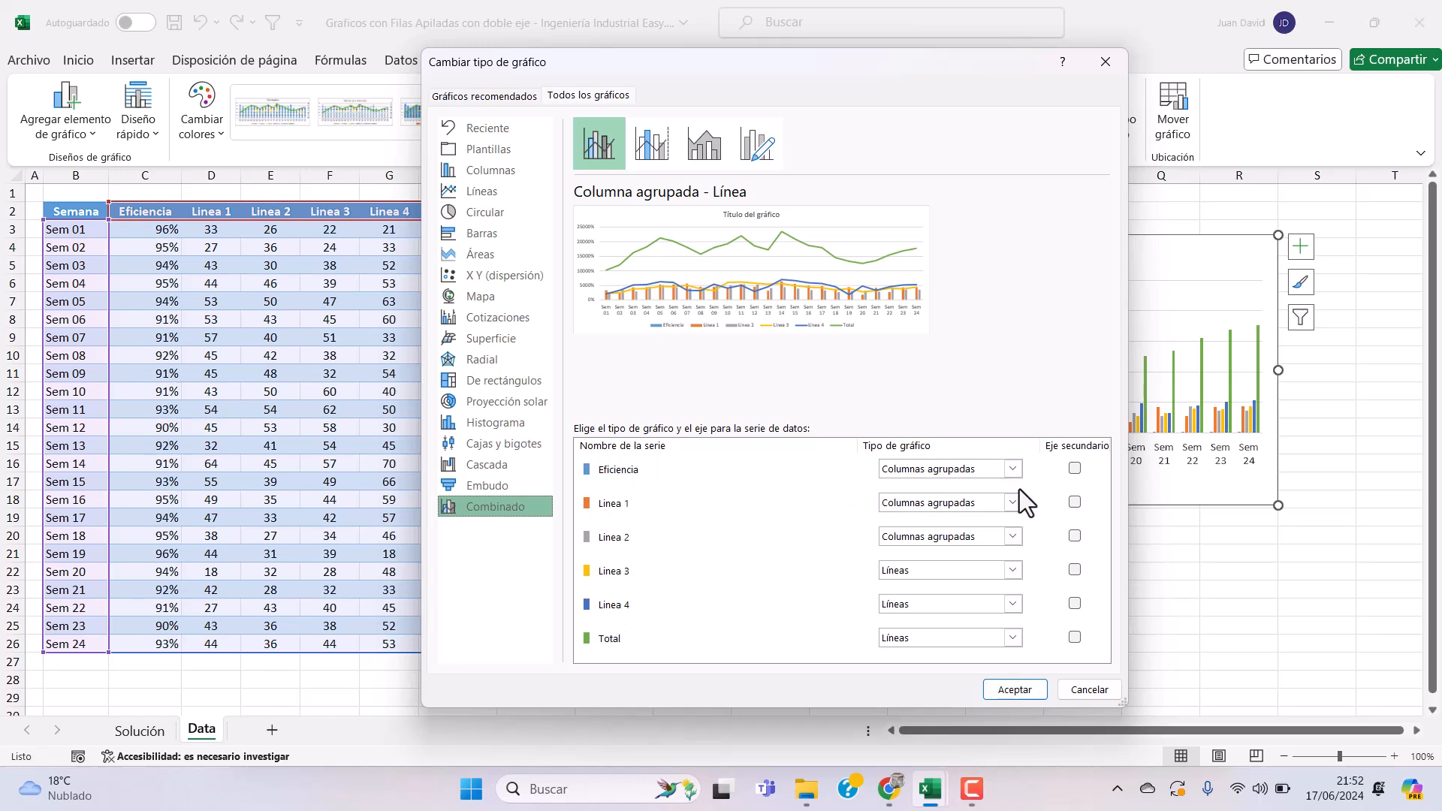
- Put the Eficiencia series on the secondary axis as a scatter with smooth lines and markers
left_click(1075, 469)
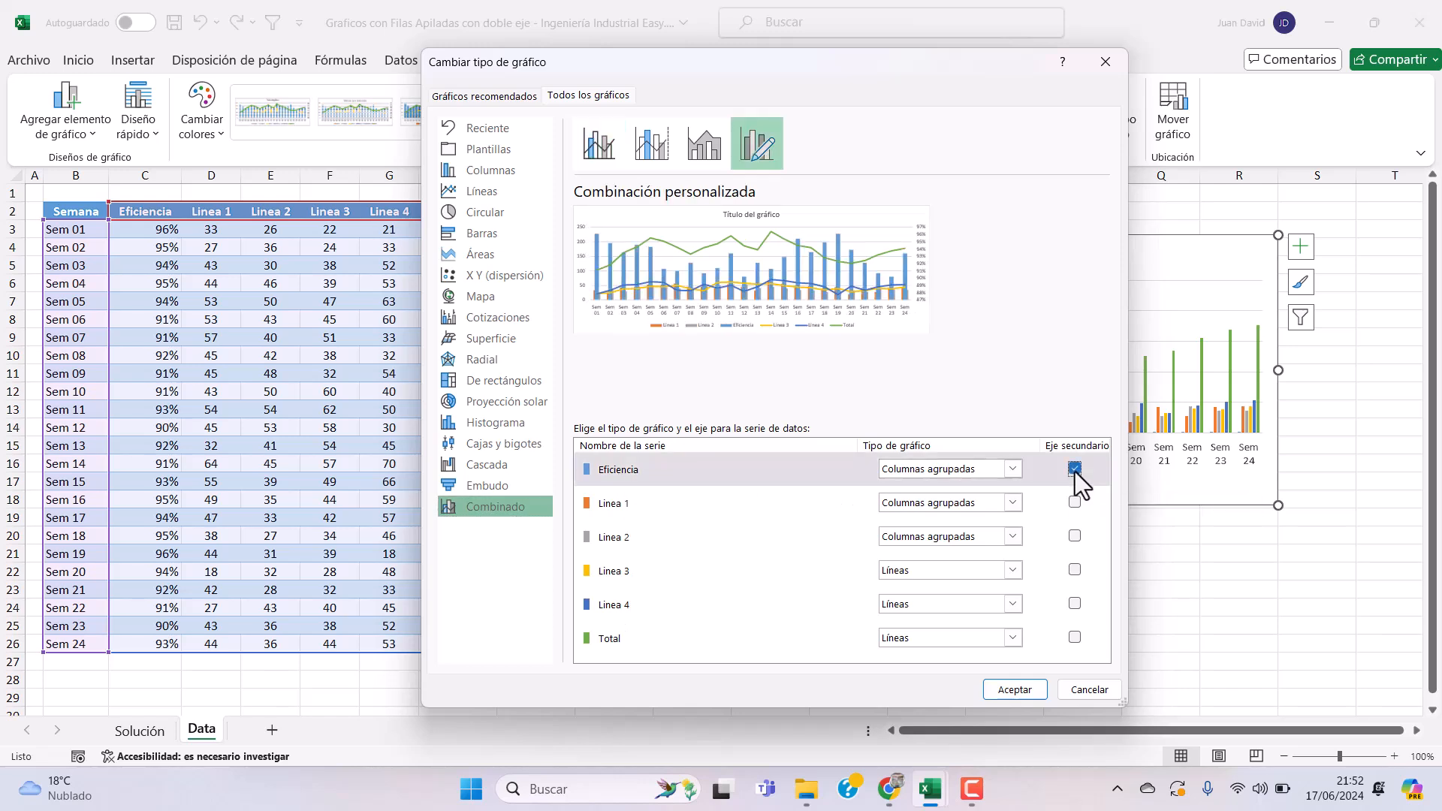
left_click(1013, 469)
left_click_drag(1103, 250, 1096, 382)
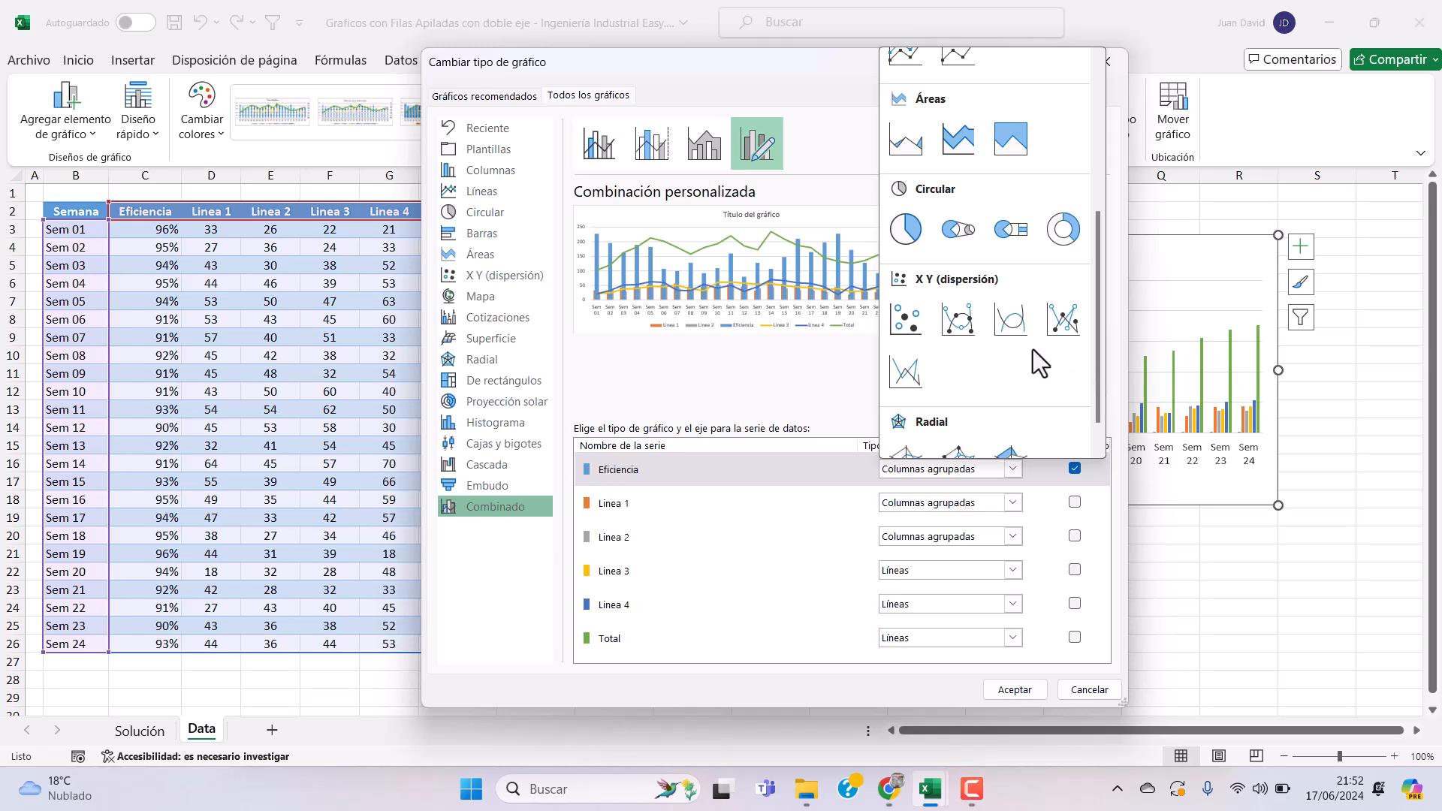
left_click(962, 323)
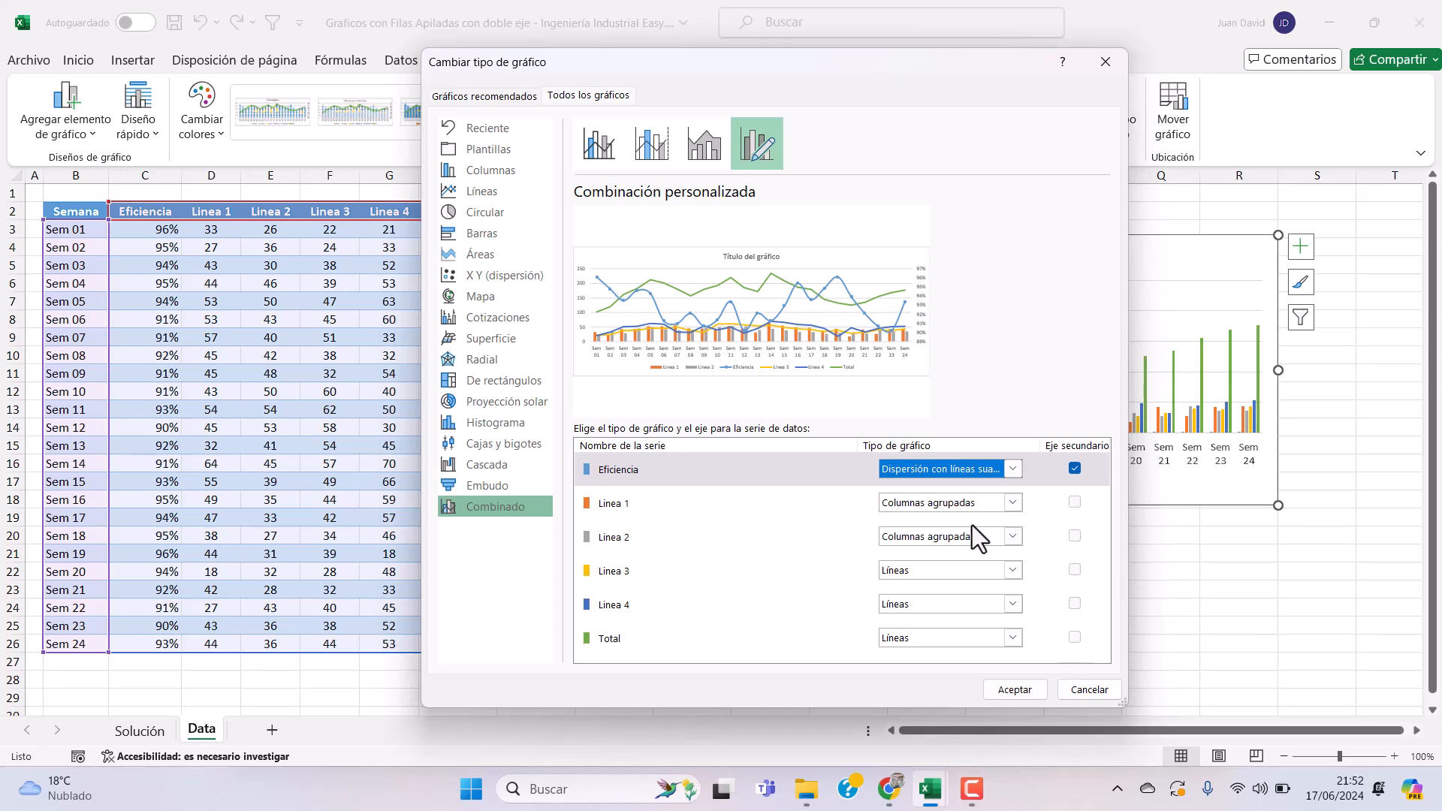
- Set the Linea 1 through Linea 4 series to Columnas apiladas and apply the combined chart type
left_click(1012, 502)
left_click(967, 135)
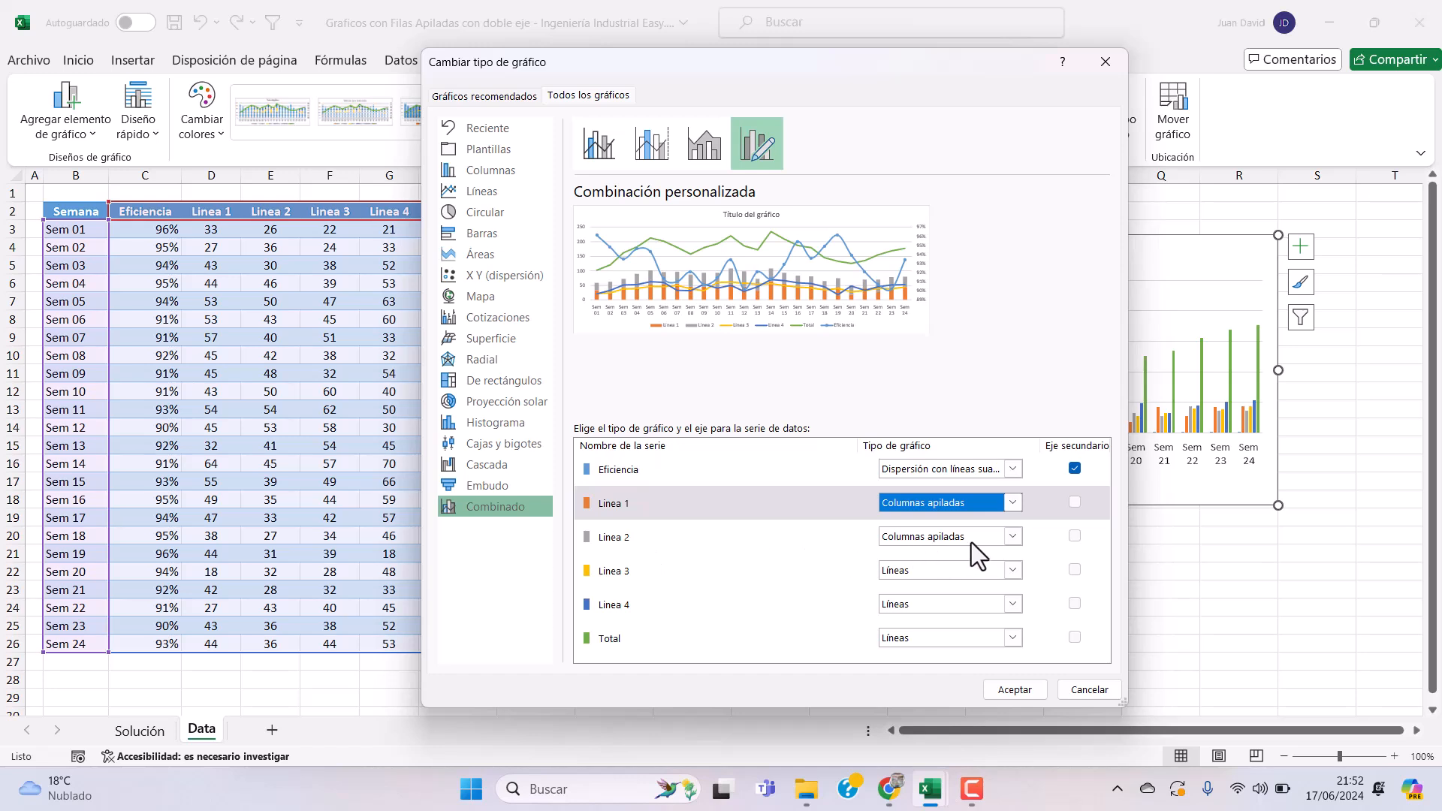
left_click(1013, 570)
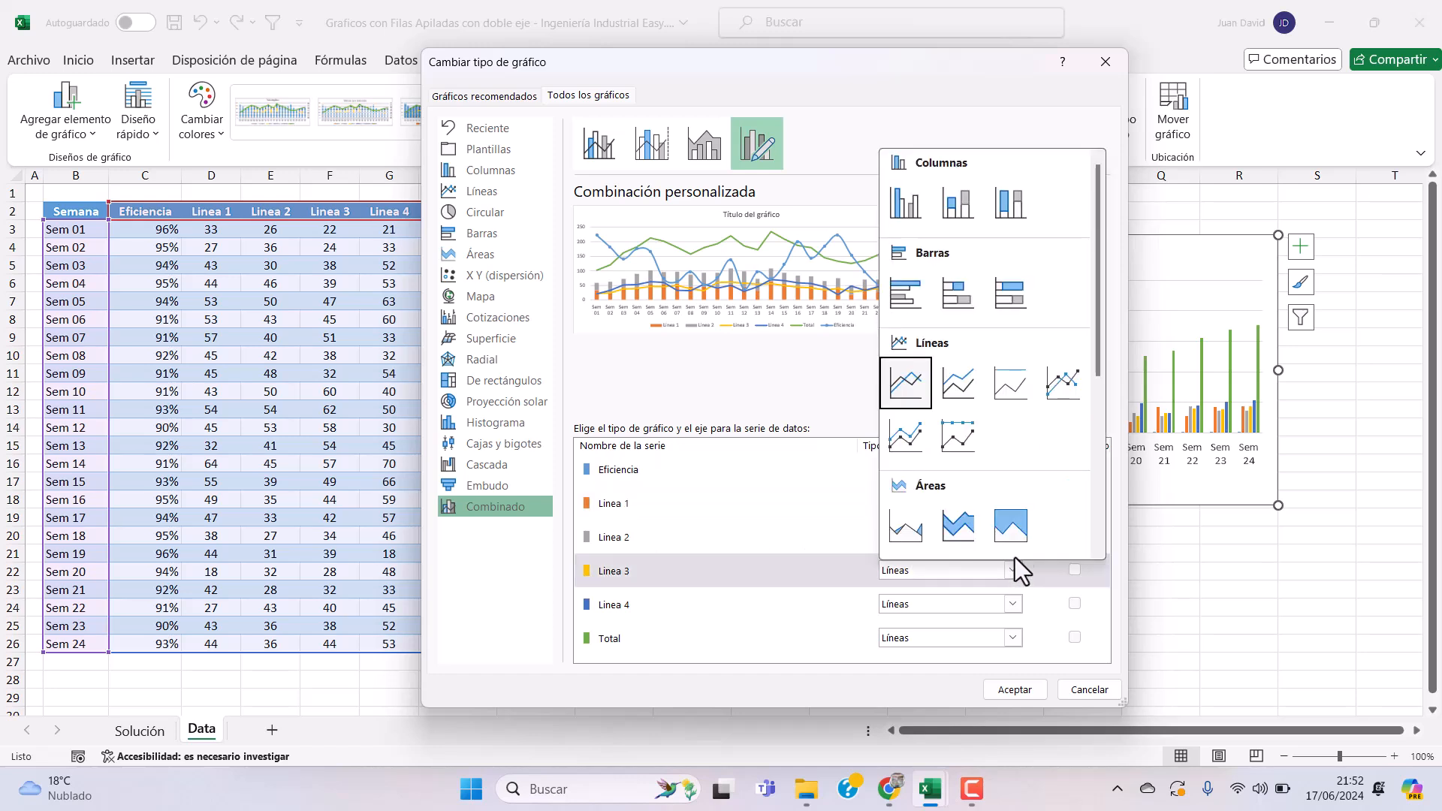
left_click(965, 224)
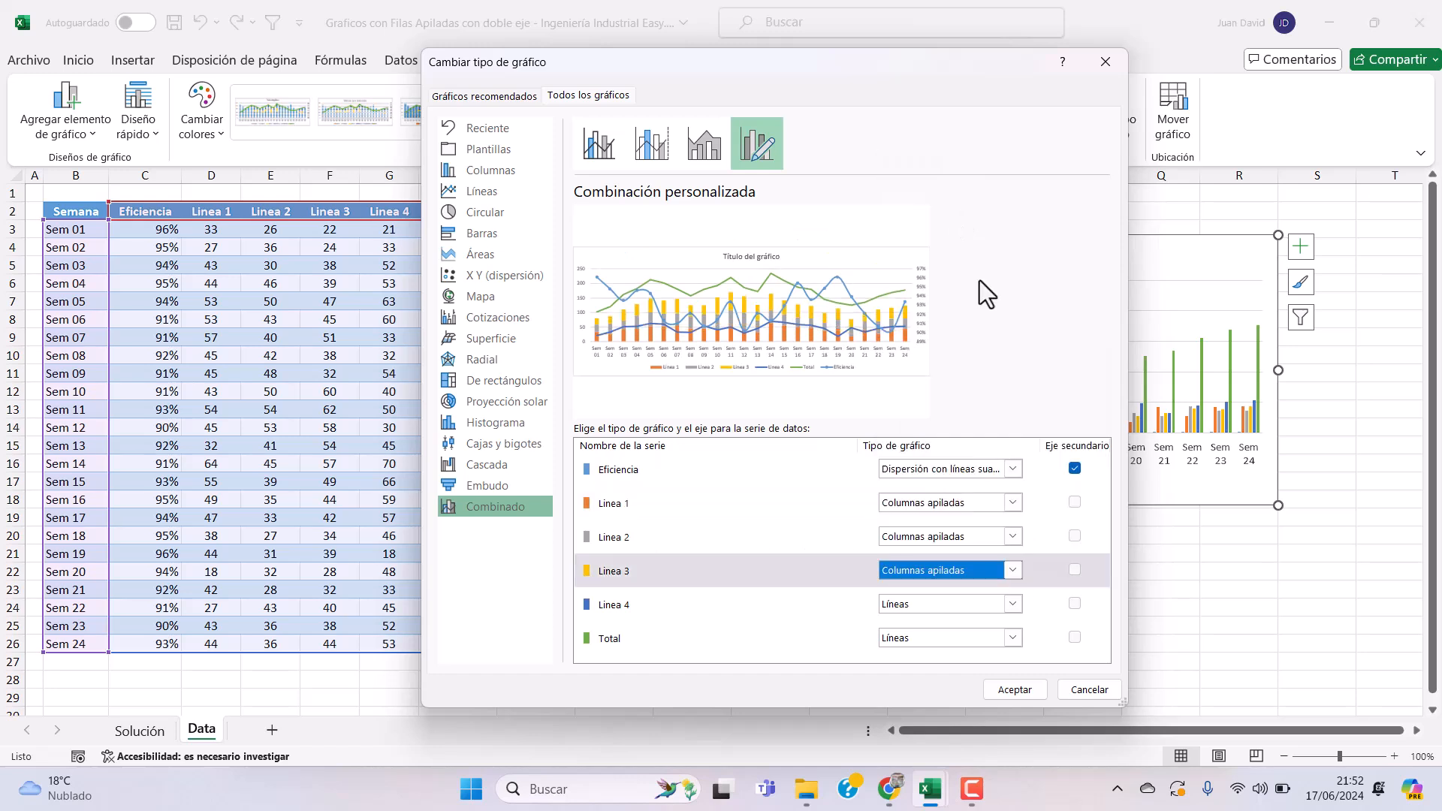
left_click(1012, 603)
left_click(962, 244)
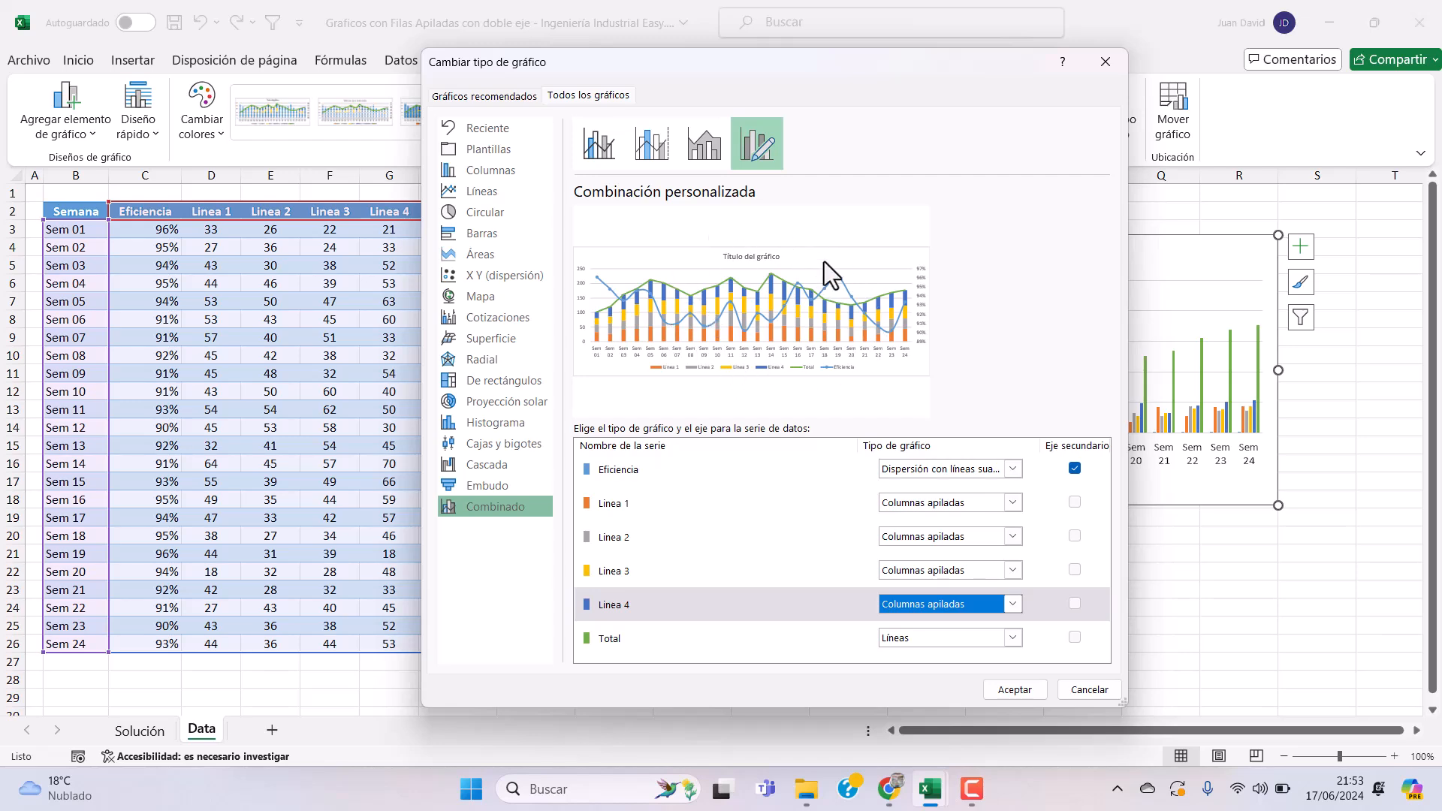
left_click(1019, 688)
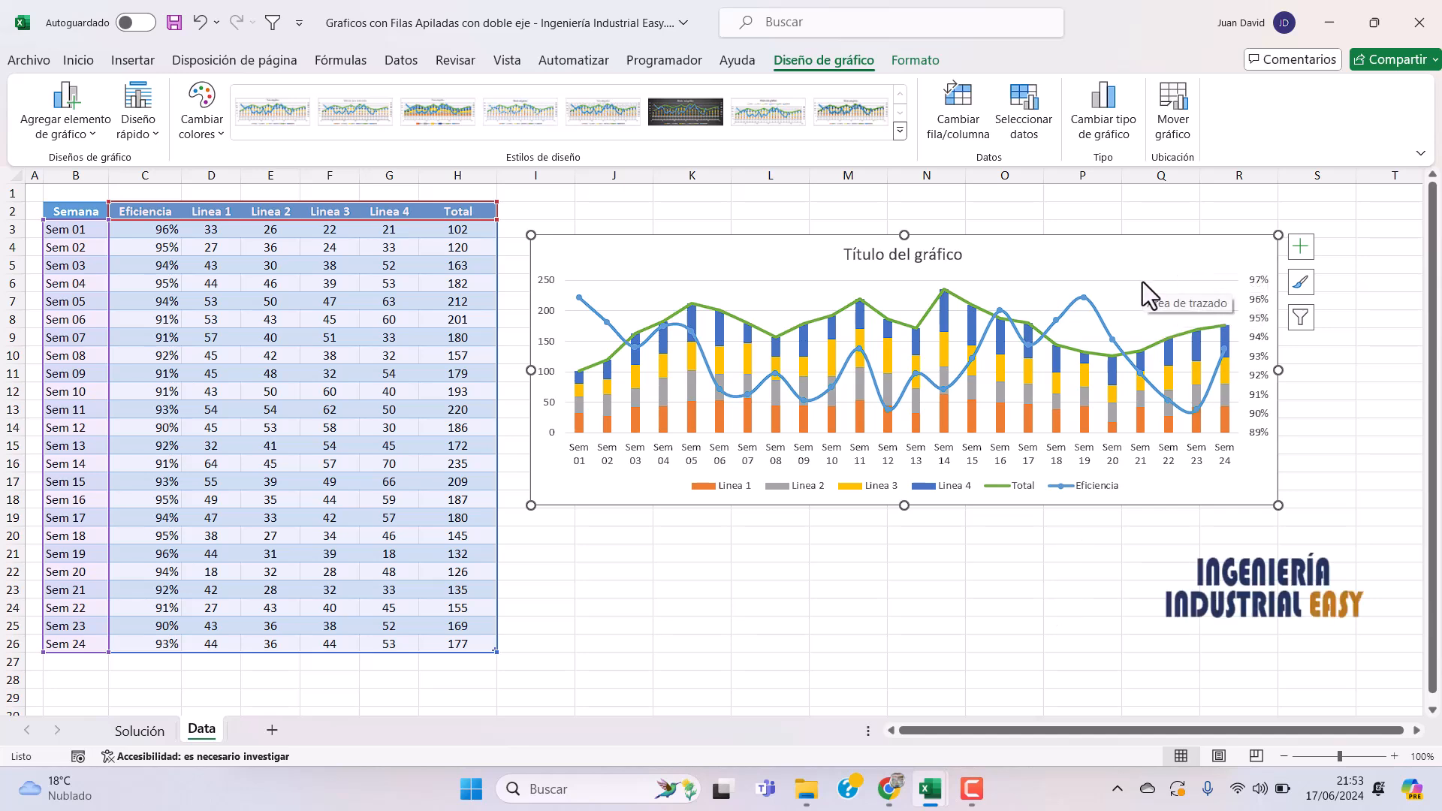
- Autofit the widths of columns B through H to their contents
left_click(1001, 212)
left_click_drag(458, 175, 150, 187)
double_click(181, 175)
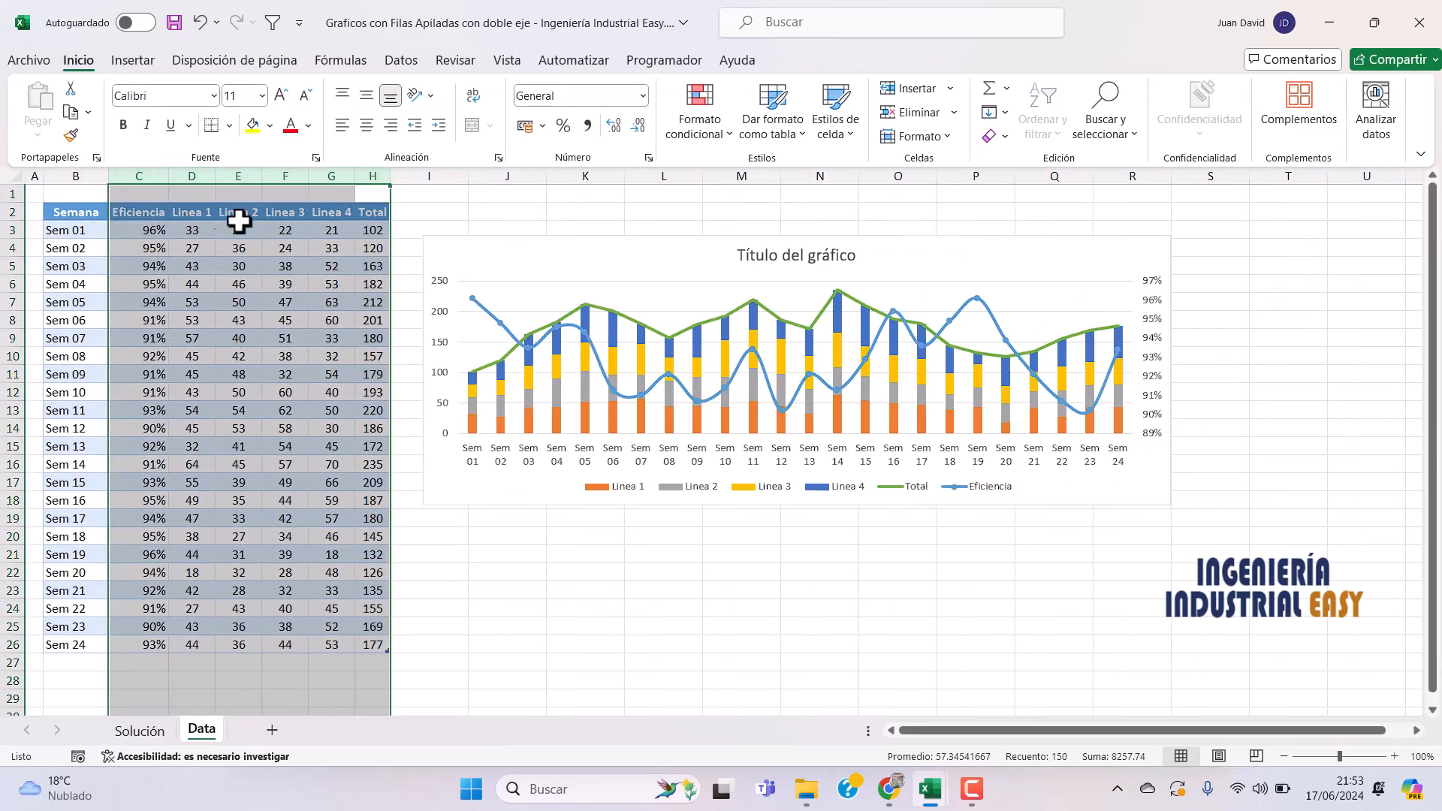
double_click(107, 174)
- Enlarge the chart so that it reaches the end of column T and down to row 22
left_click(936, 268)
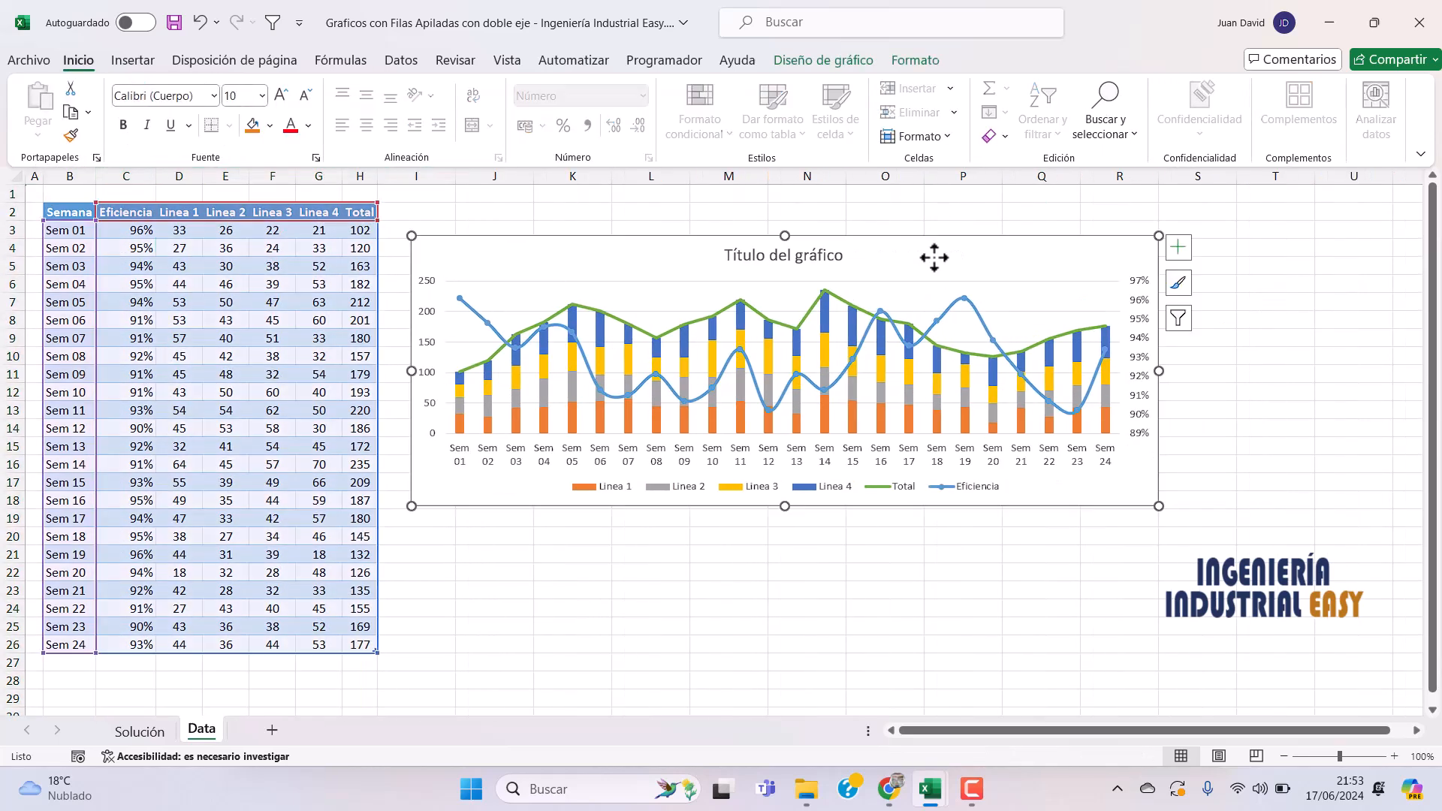
left_click_drag(1159, 372, 1320, 372)
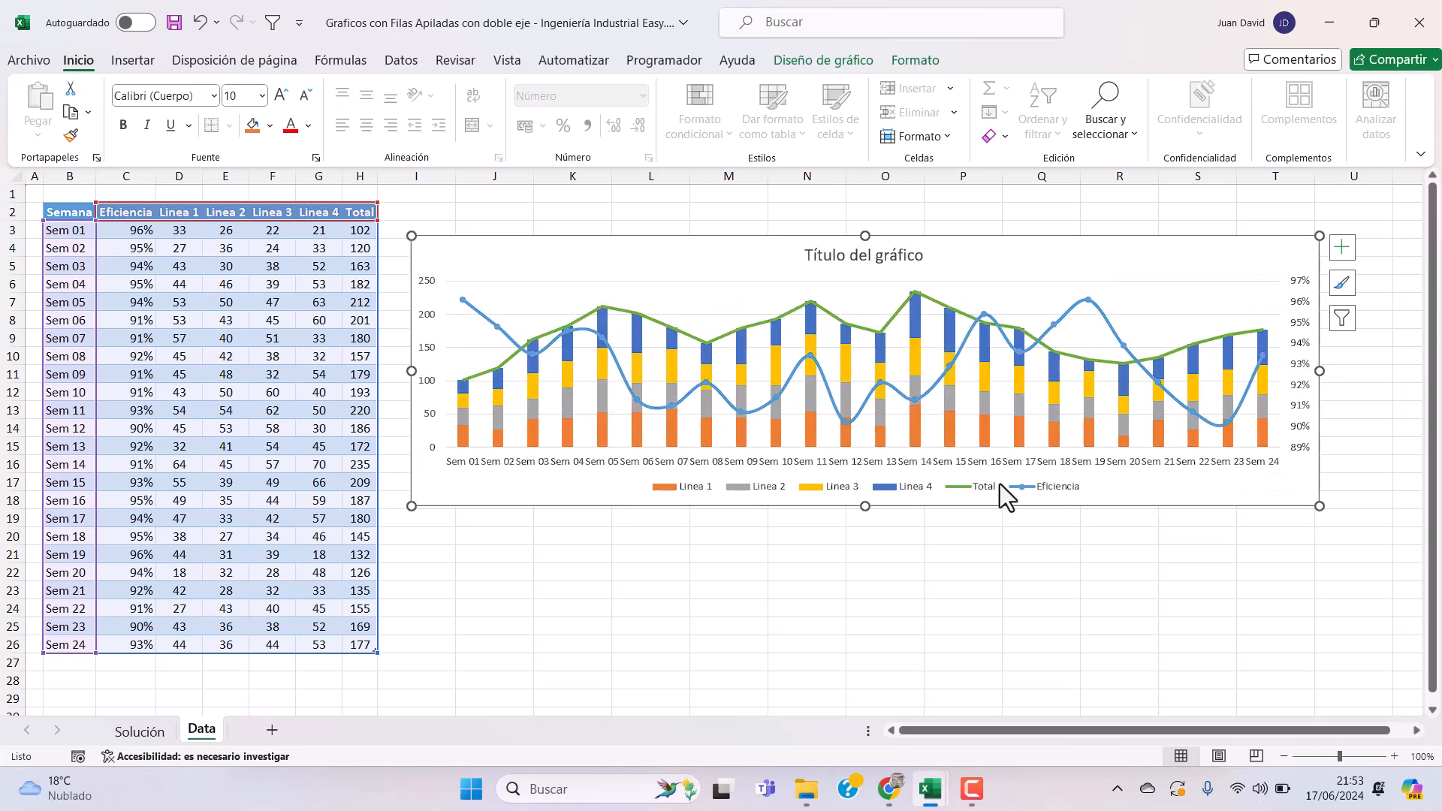
left_click_drag(864, 506, 858, 578)
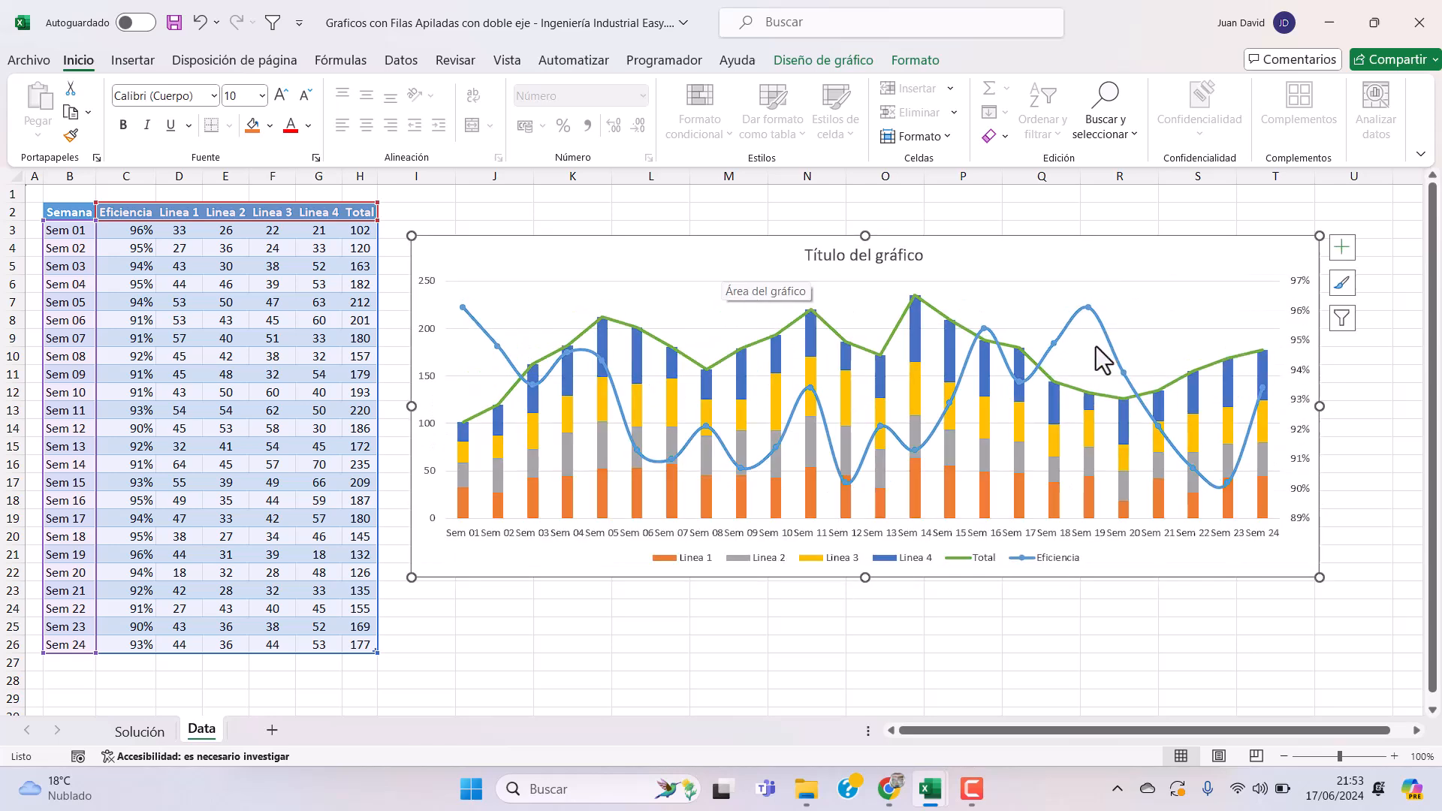
- Add axis titles and data labels to the chart, widening it slightly to make room for them
left_click(1345, 249)
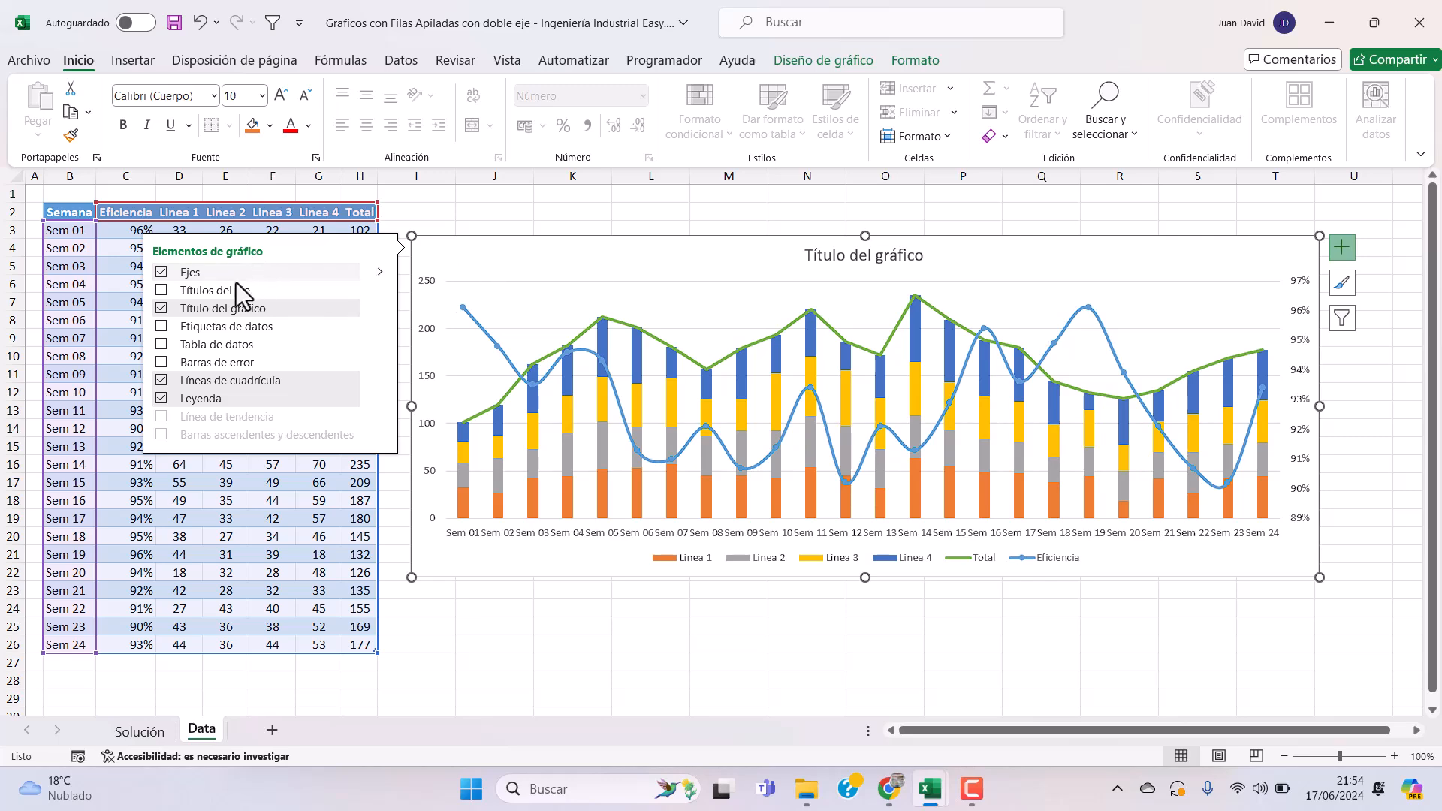
left_click(163, 290)
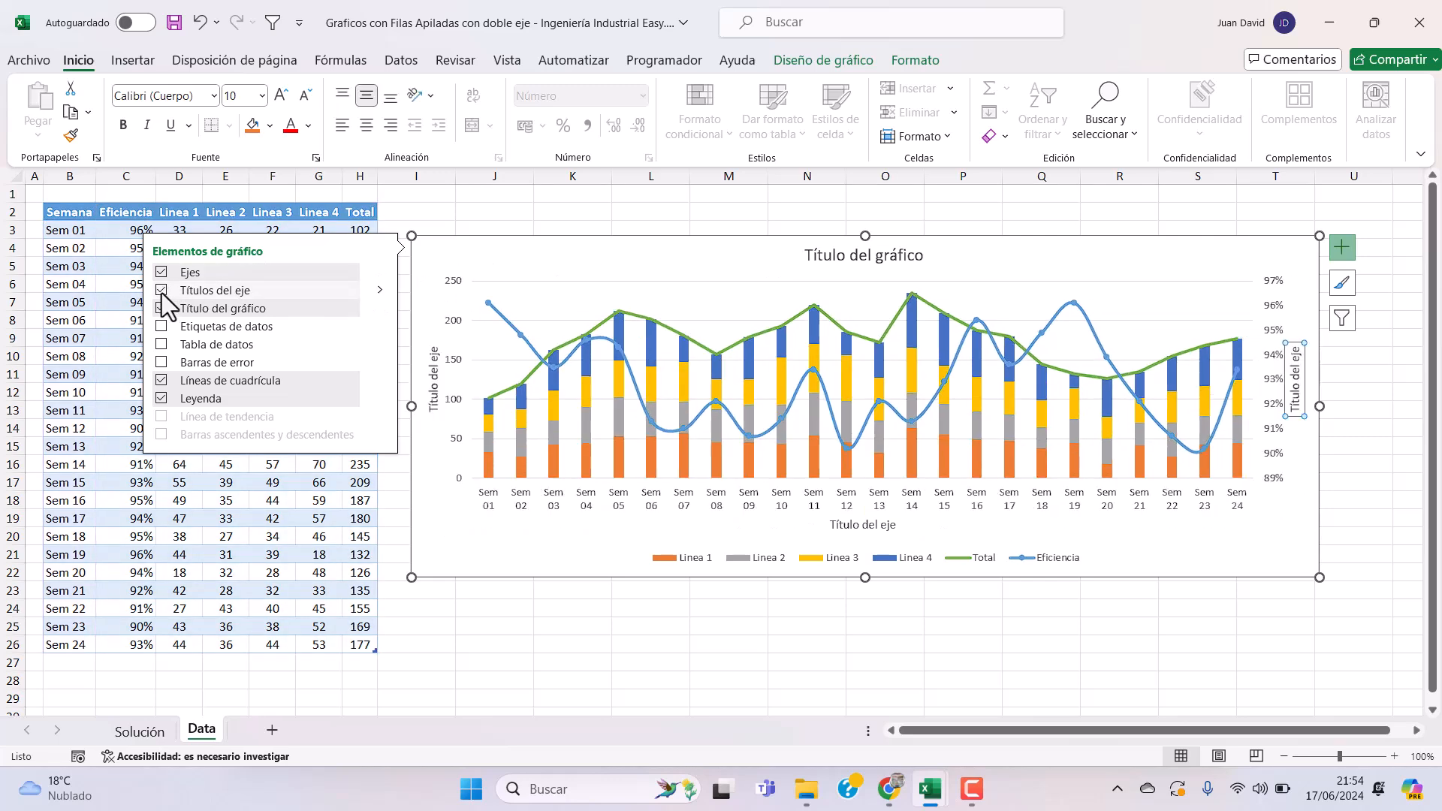
left_click(164, 327)
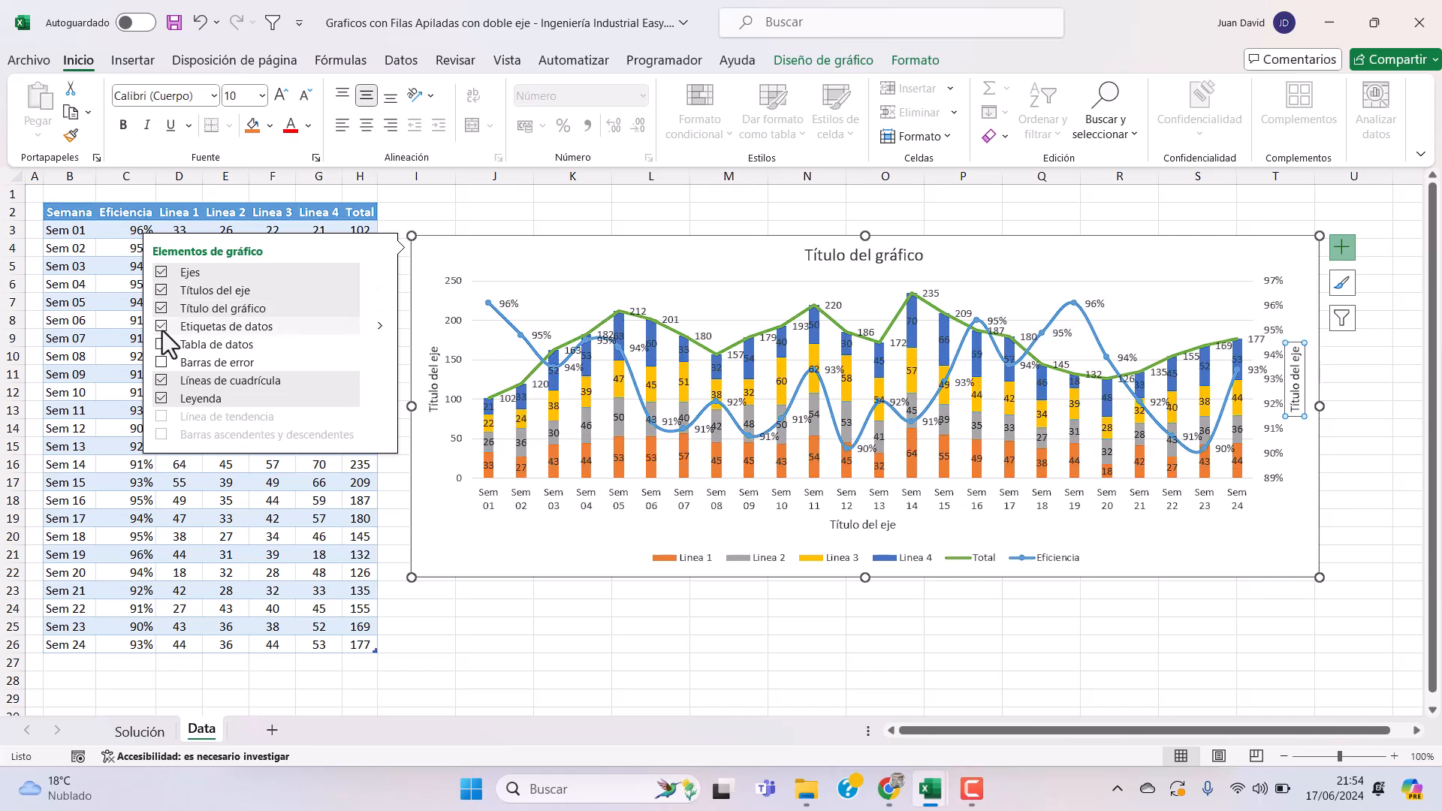
left_click(1345, 251)
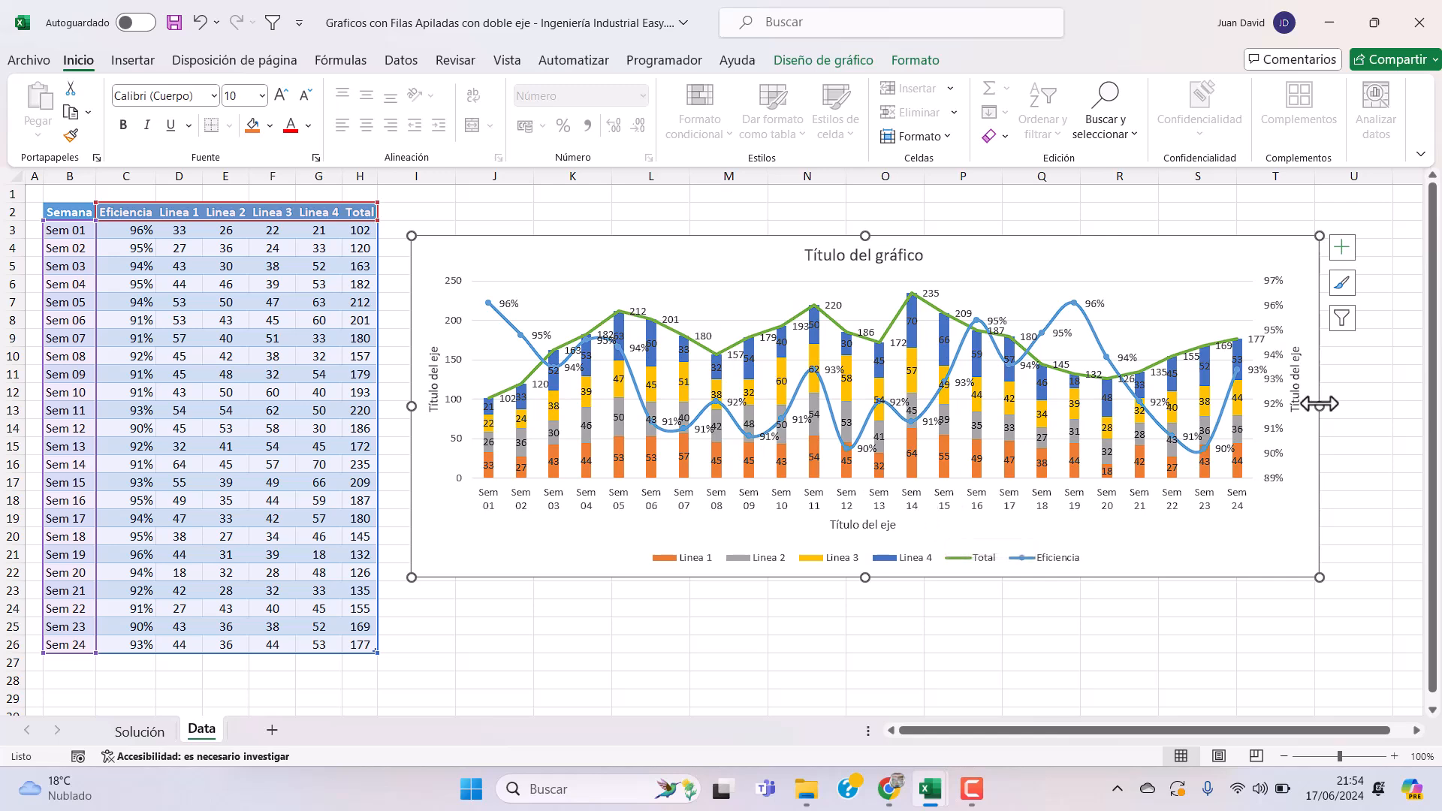
left_click_drag(1320, 404, 1355, 406)
- Set the gap width (Ancho de rango) of the Linea 1 column series to 50%
left_click(760, 489)
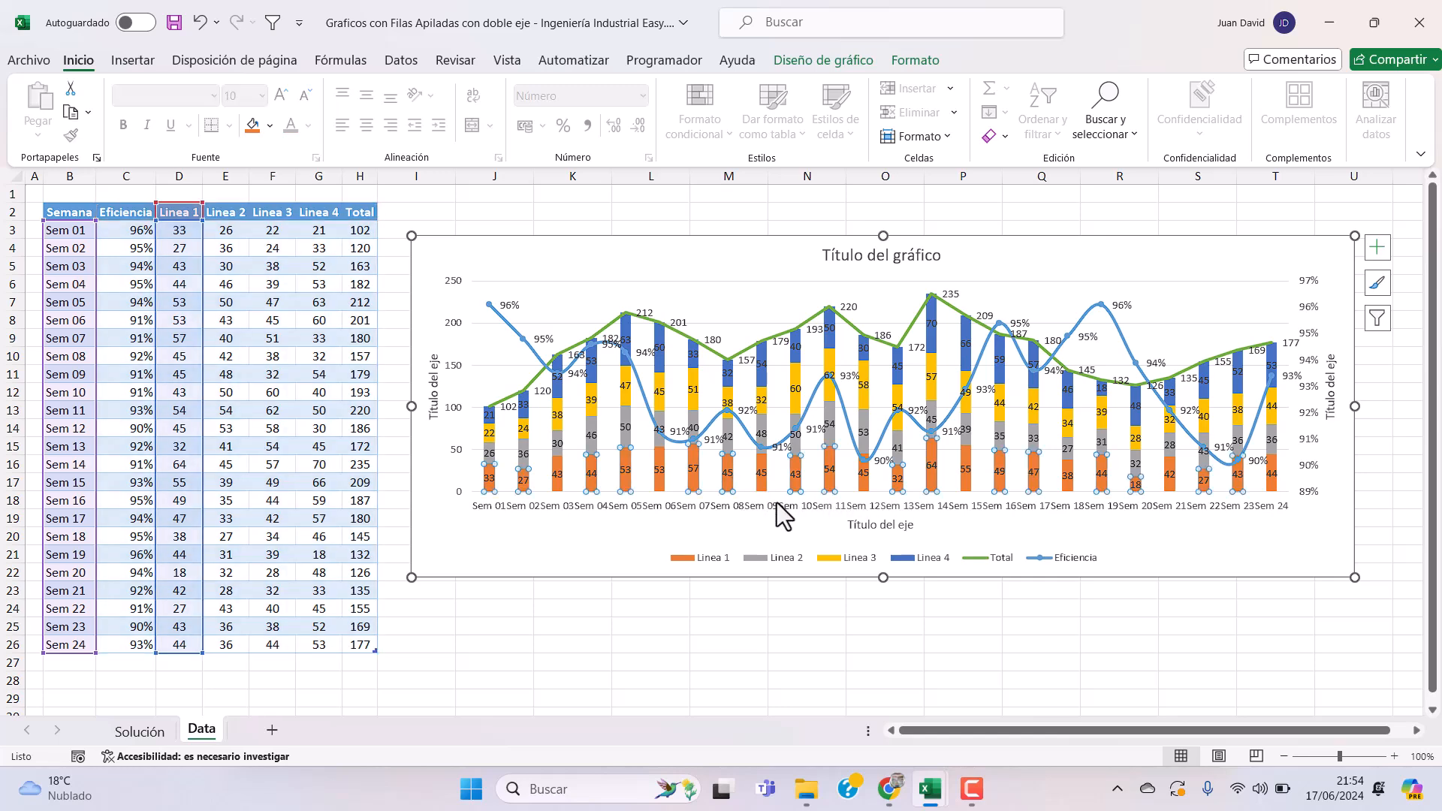
right_click(762, 488)
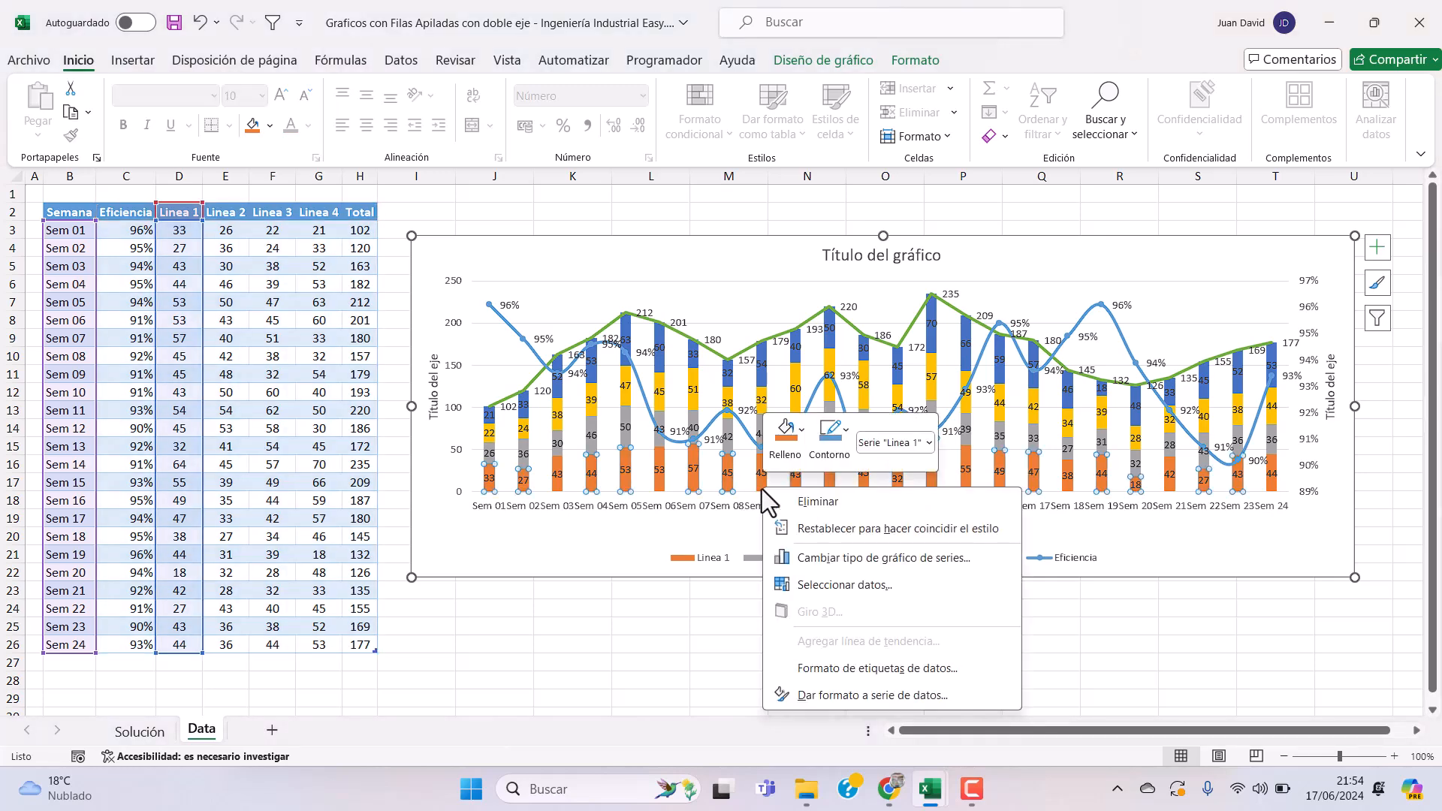
left_click(895, 696)
left_click_drag(1005, 730, 1080, 730)
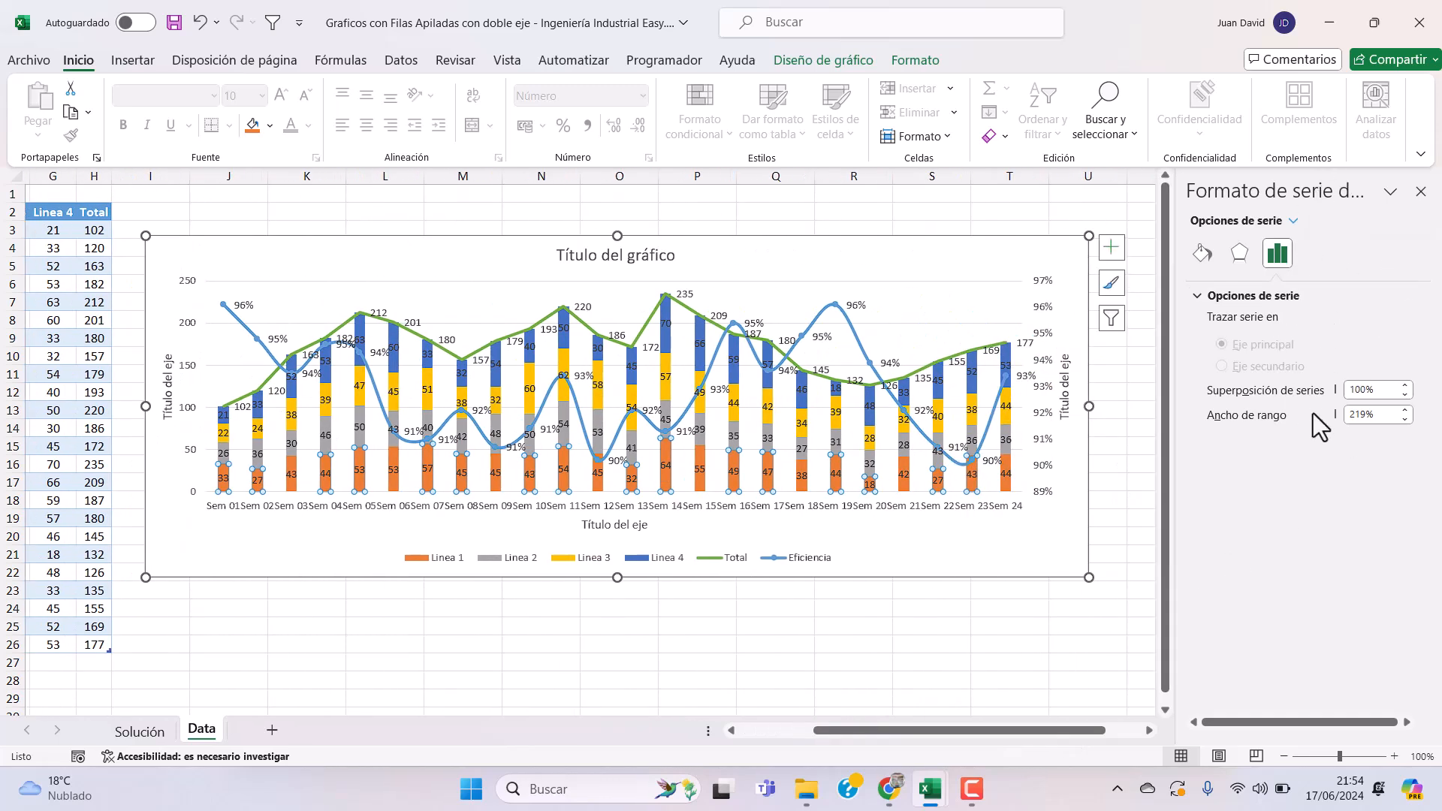
left_click(1363, 415)
type("50")
key("Return")
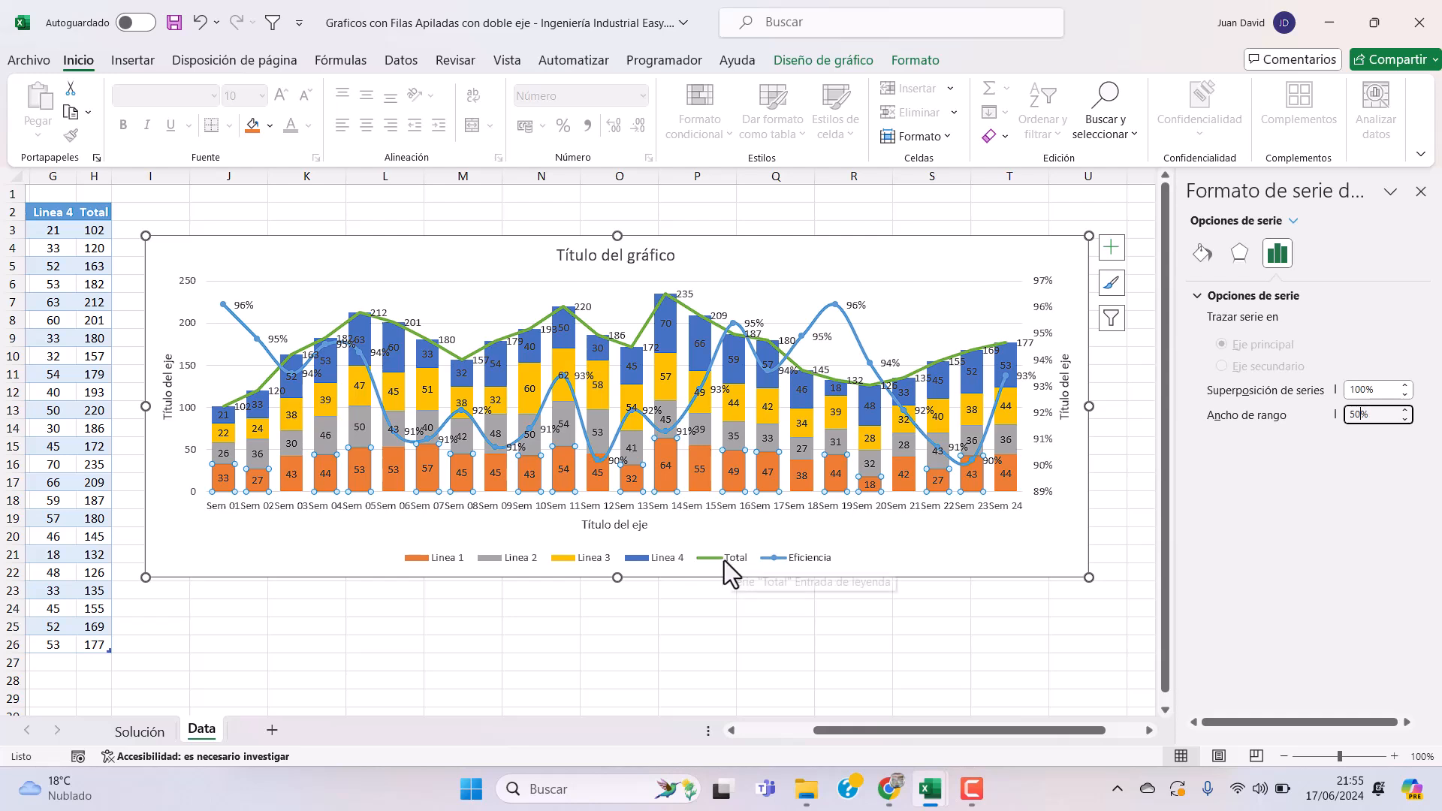
- Hide the line of the Total series by setting it to Sin línea
left_click(689, 308)
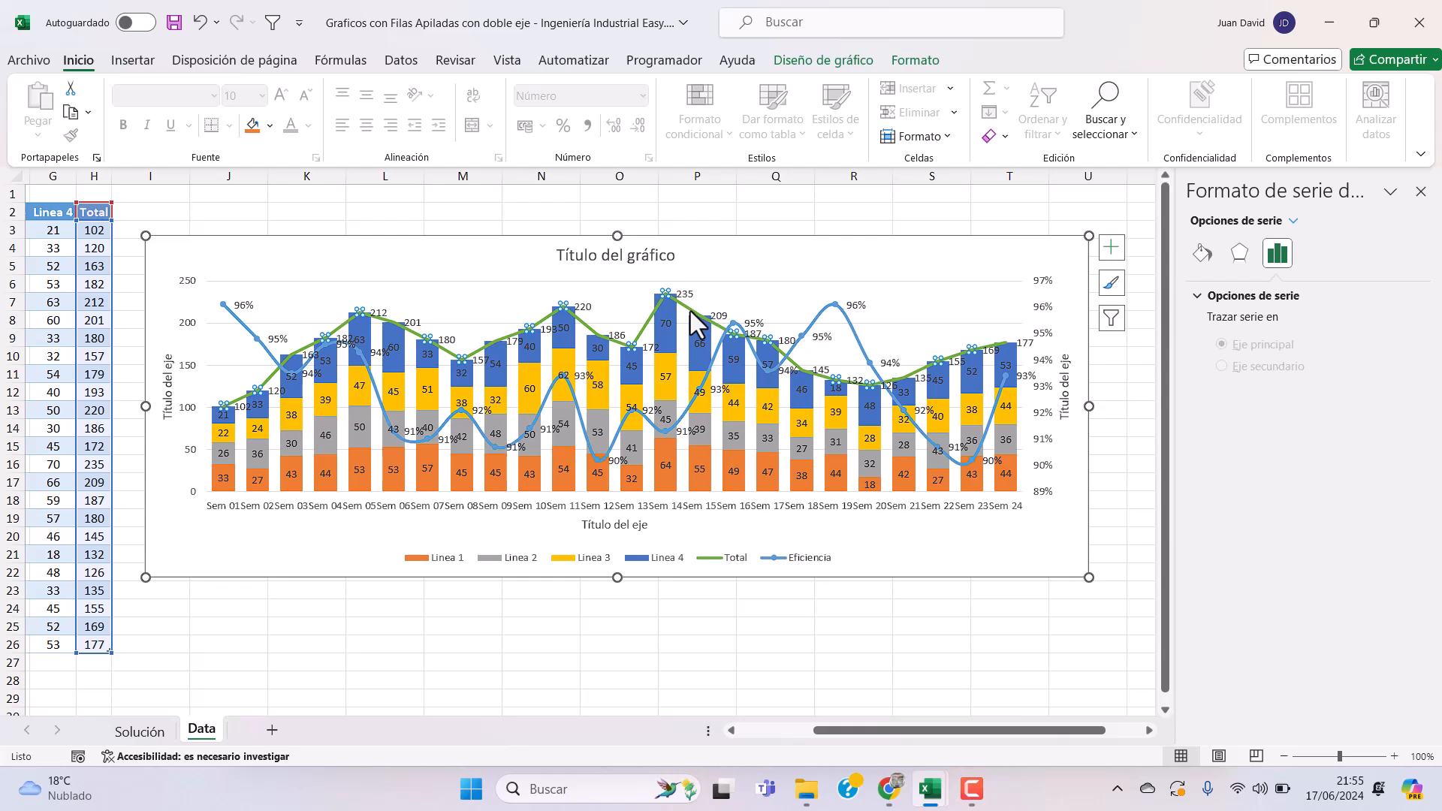
left_click(1202, 254)
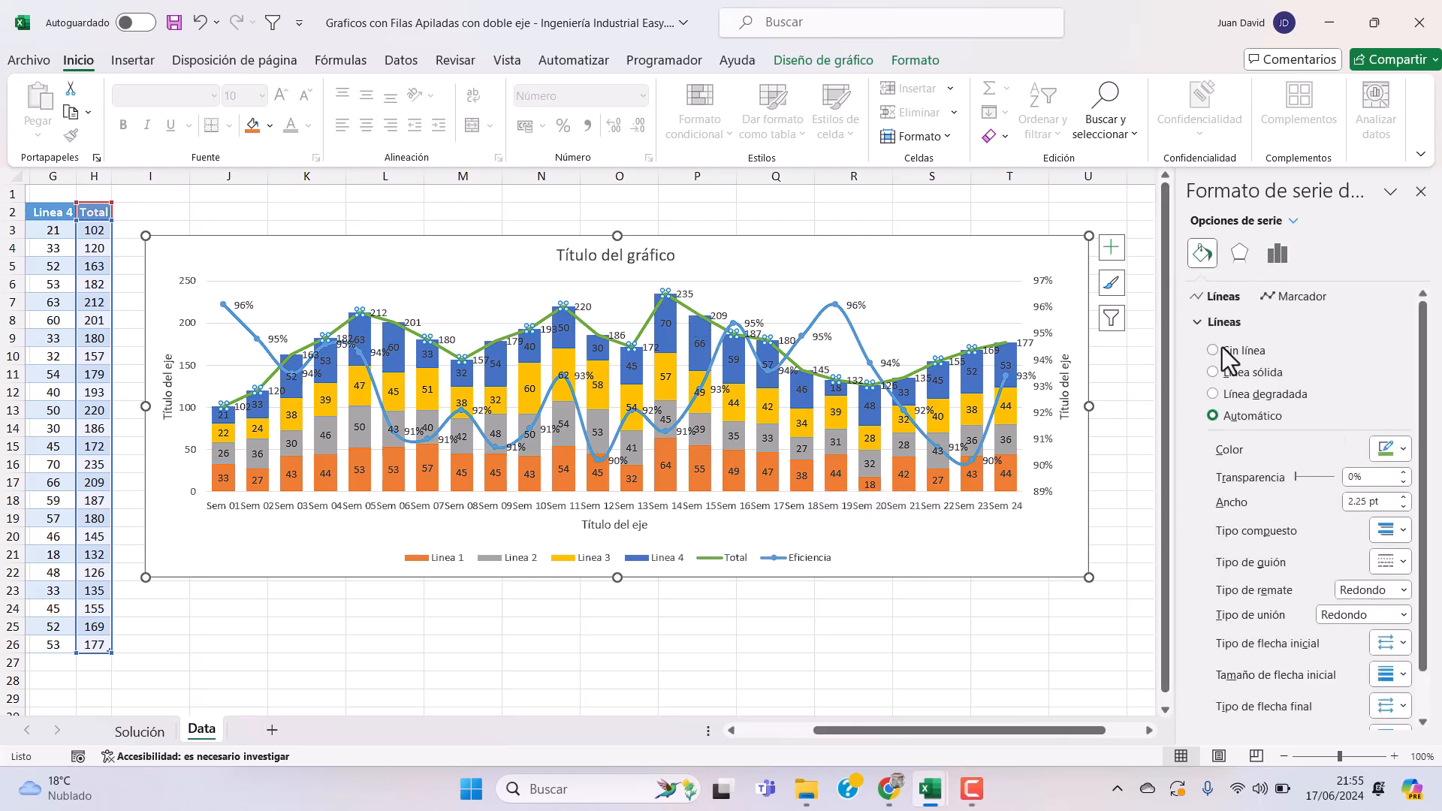
left_click(1212, 350)
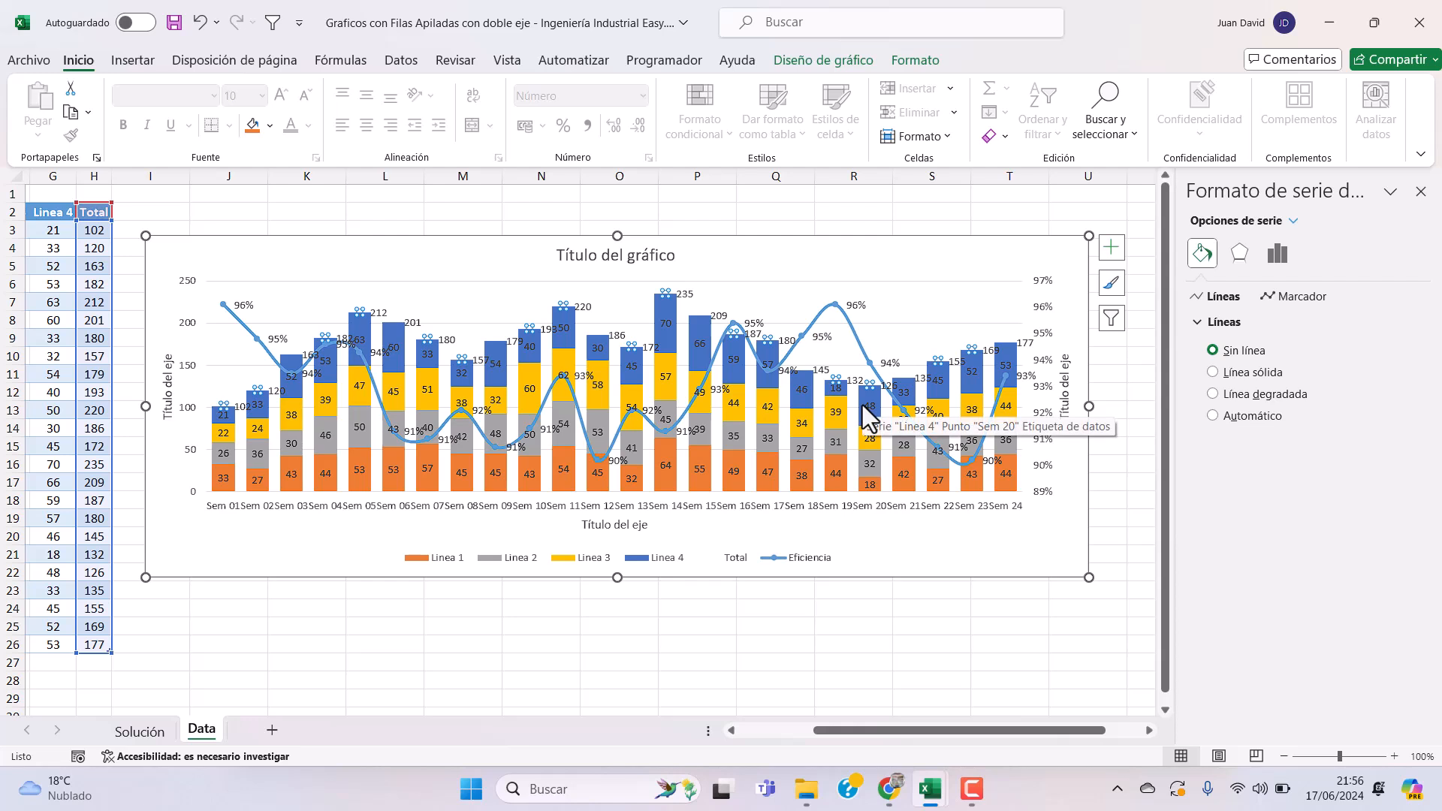
- Position the Total data labels above their points (Encima) and make them bold with a yellow fill
left_click(685, 293)
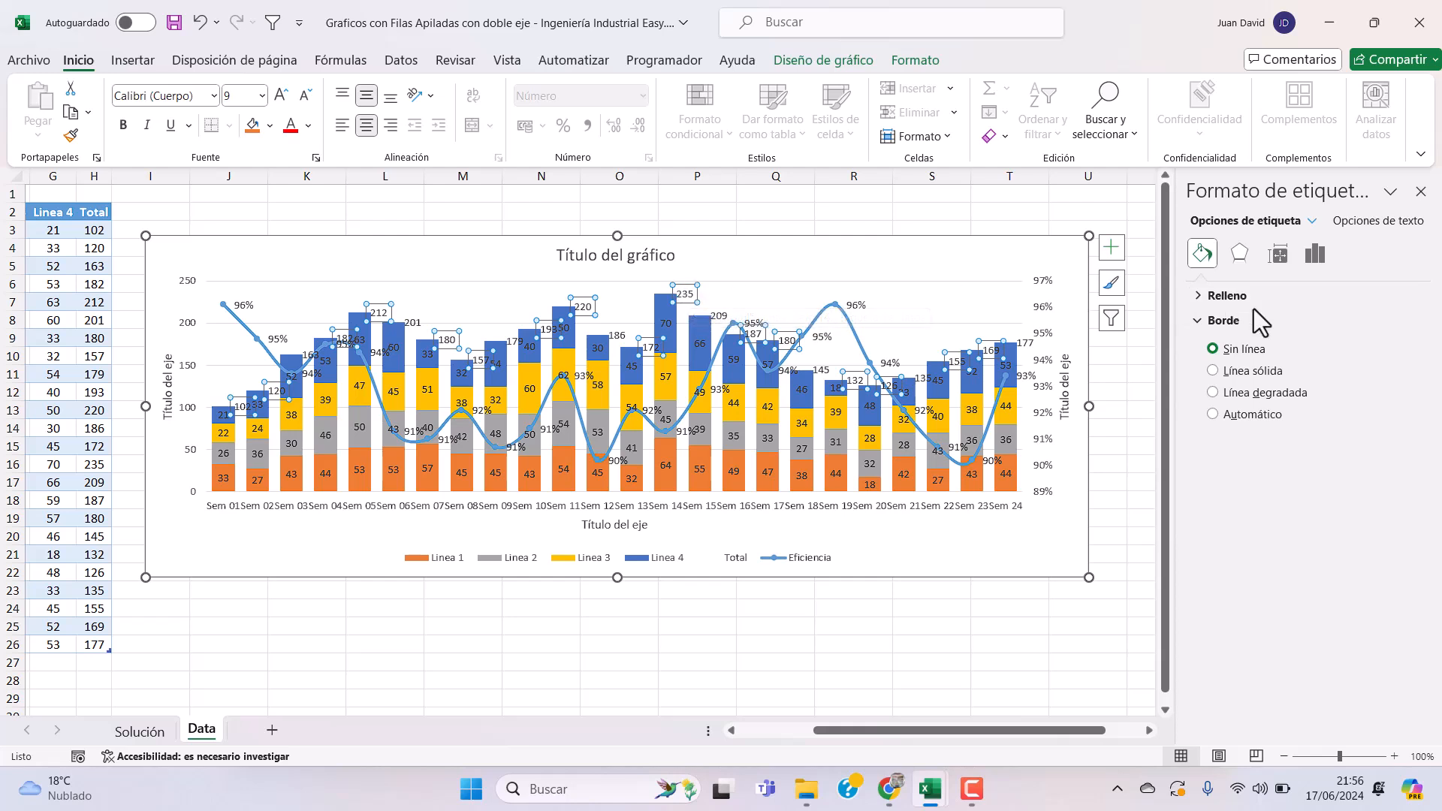
left_click(1315, 255)
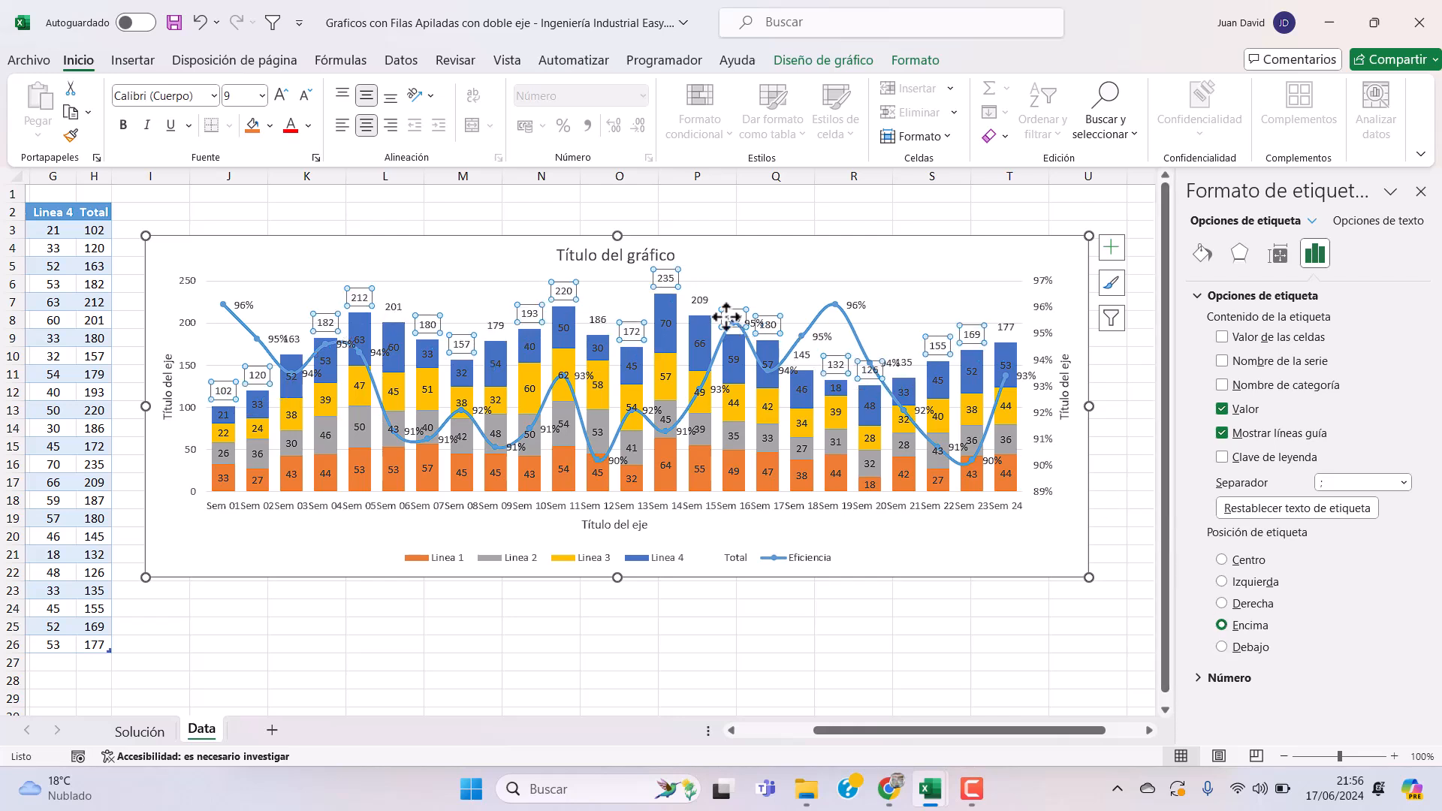
left_click(271, 126)
left_click(295, 368)
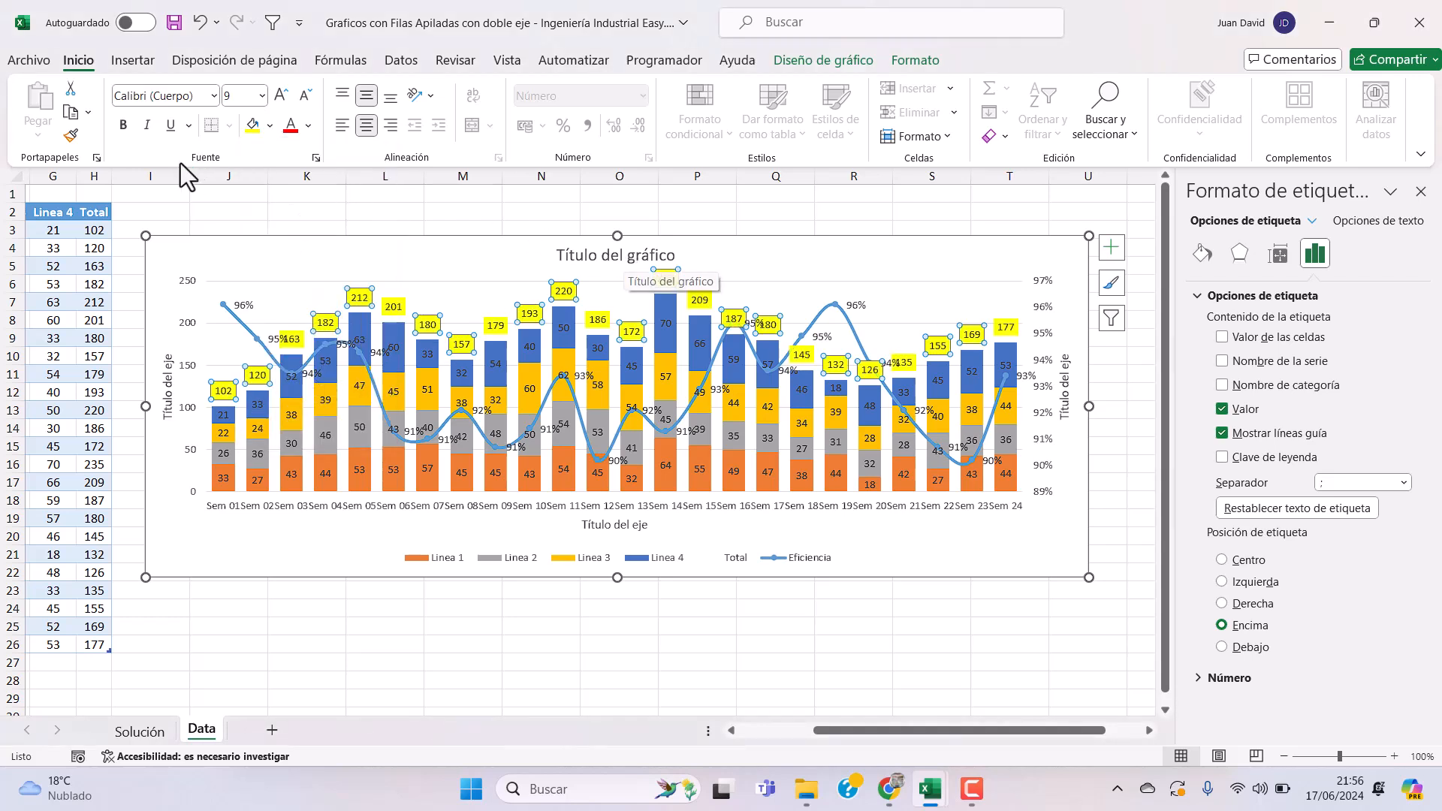
left_click(124, 126)
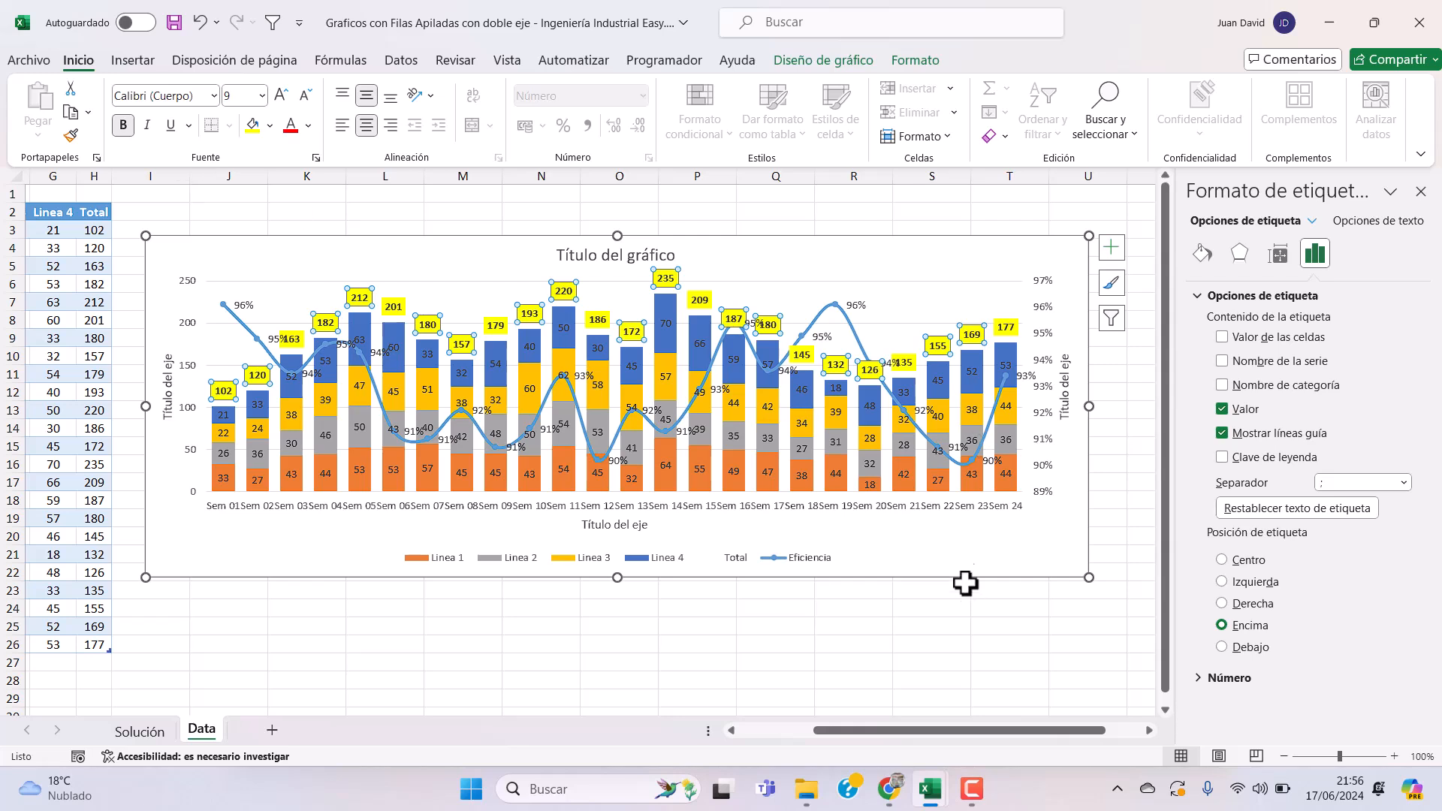
- Make the data labels of the Linea 1, Linea 2, Linea 3 and Linea 4 column series bold
left_click(966, 260)
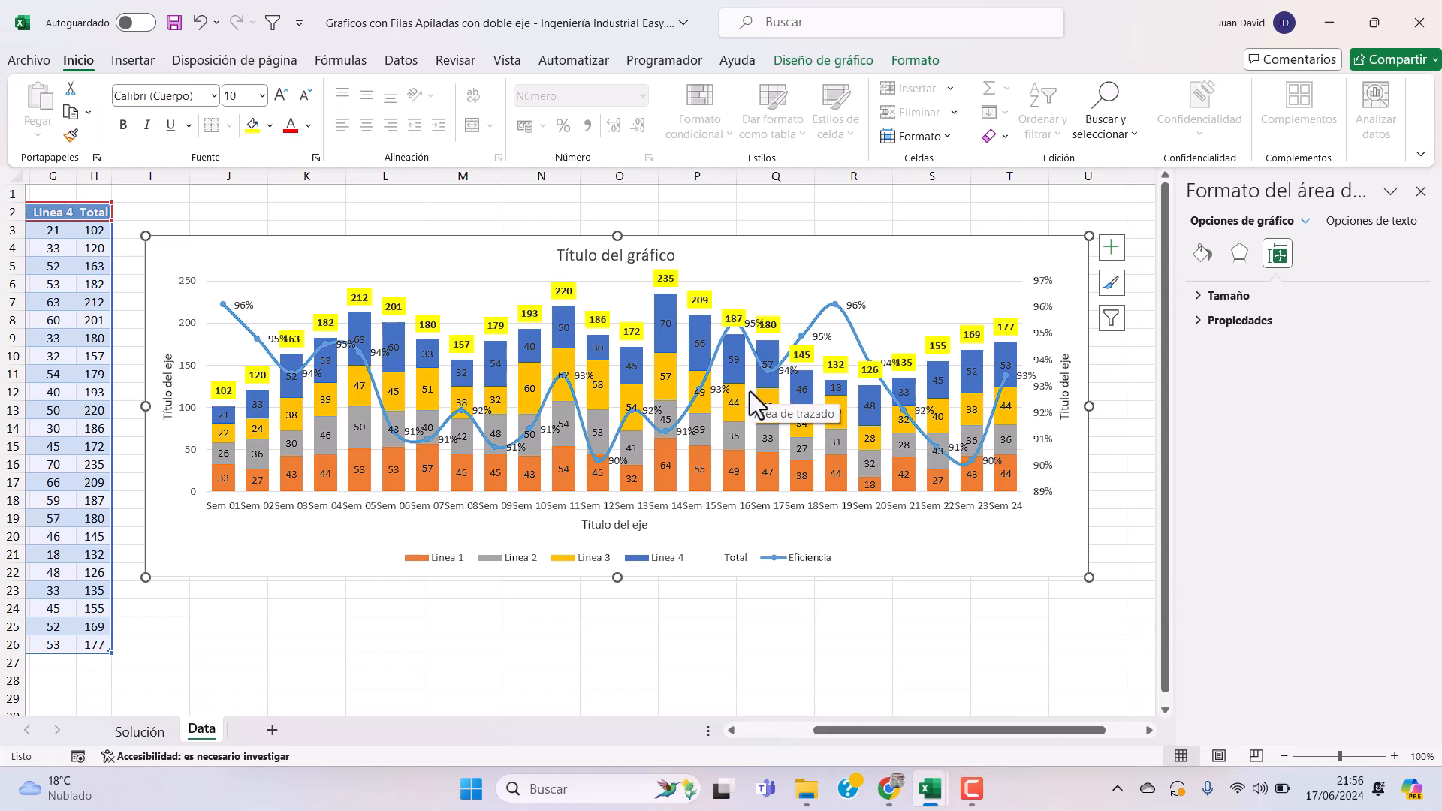
left_click(733, 472)
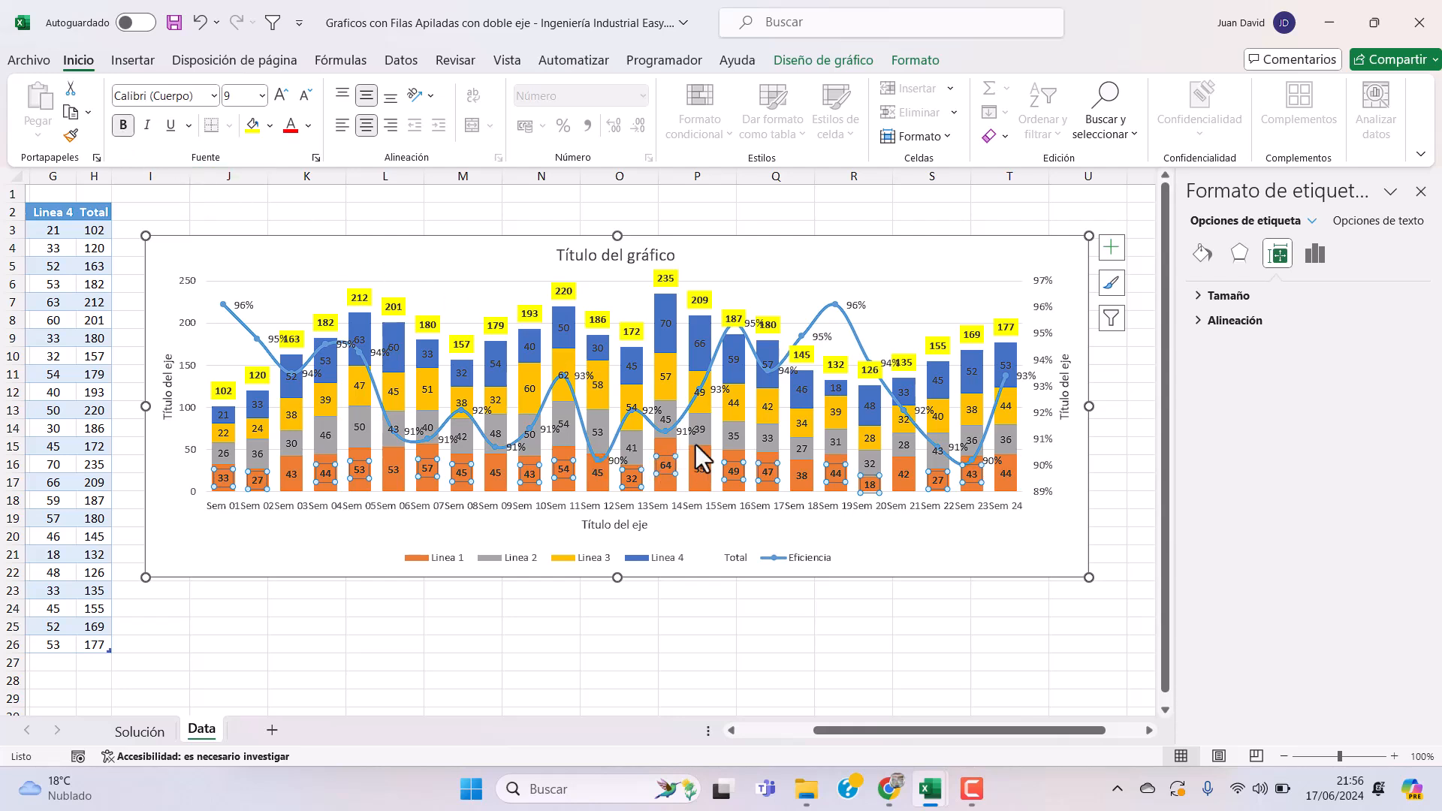
left_click(769, 443)
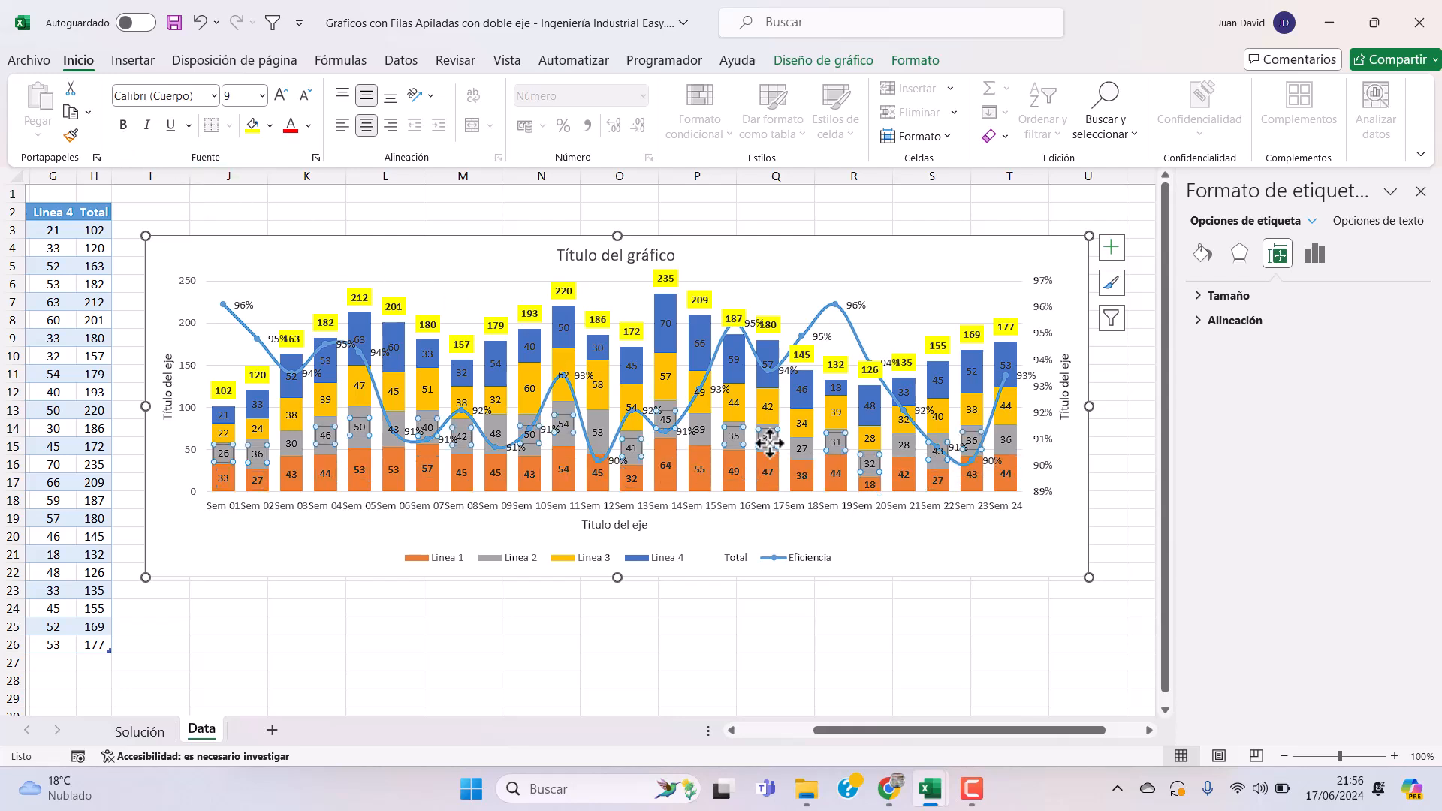
left_click(768, 408)
left_click(124, 124)
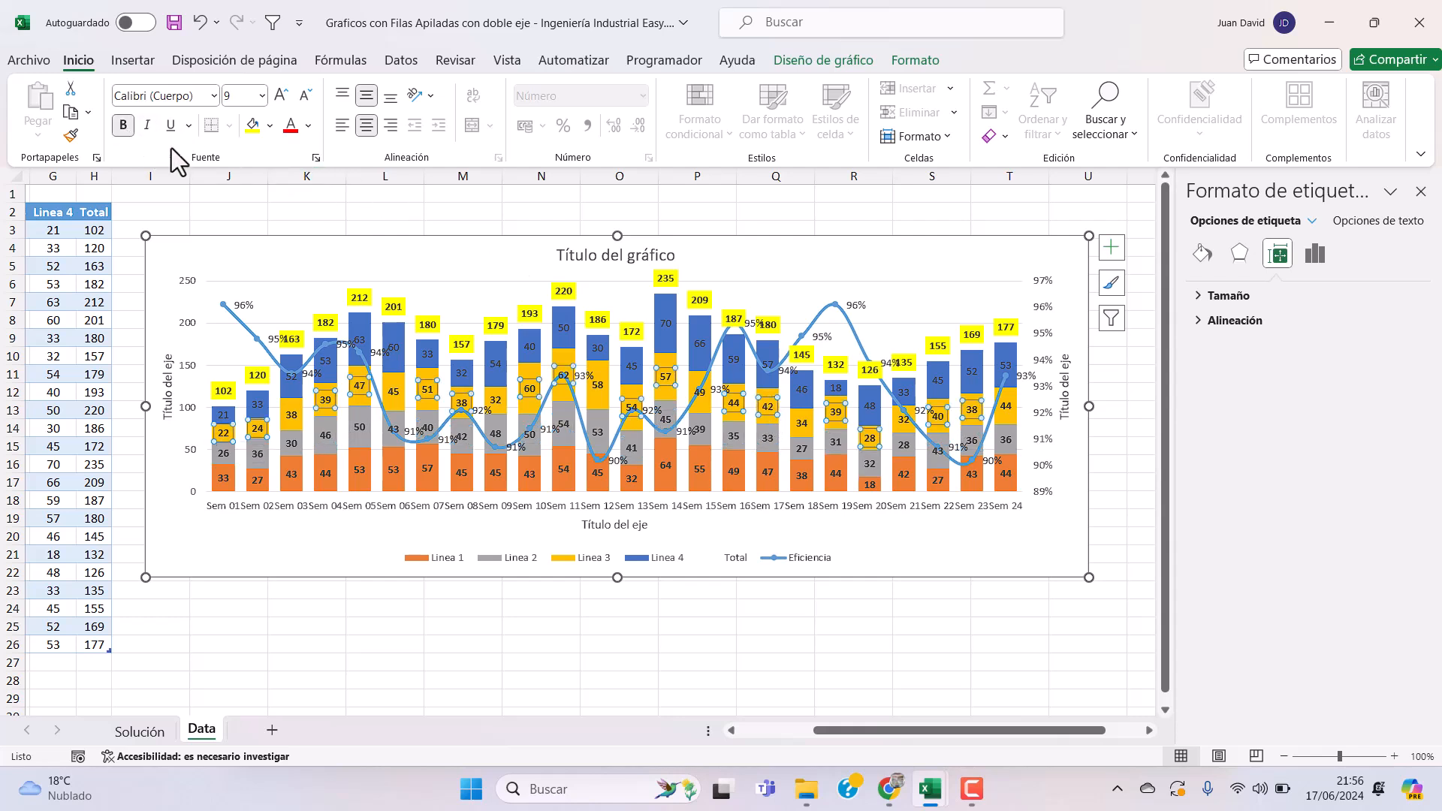
left_click(700, 347)
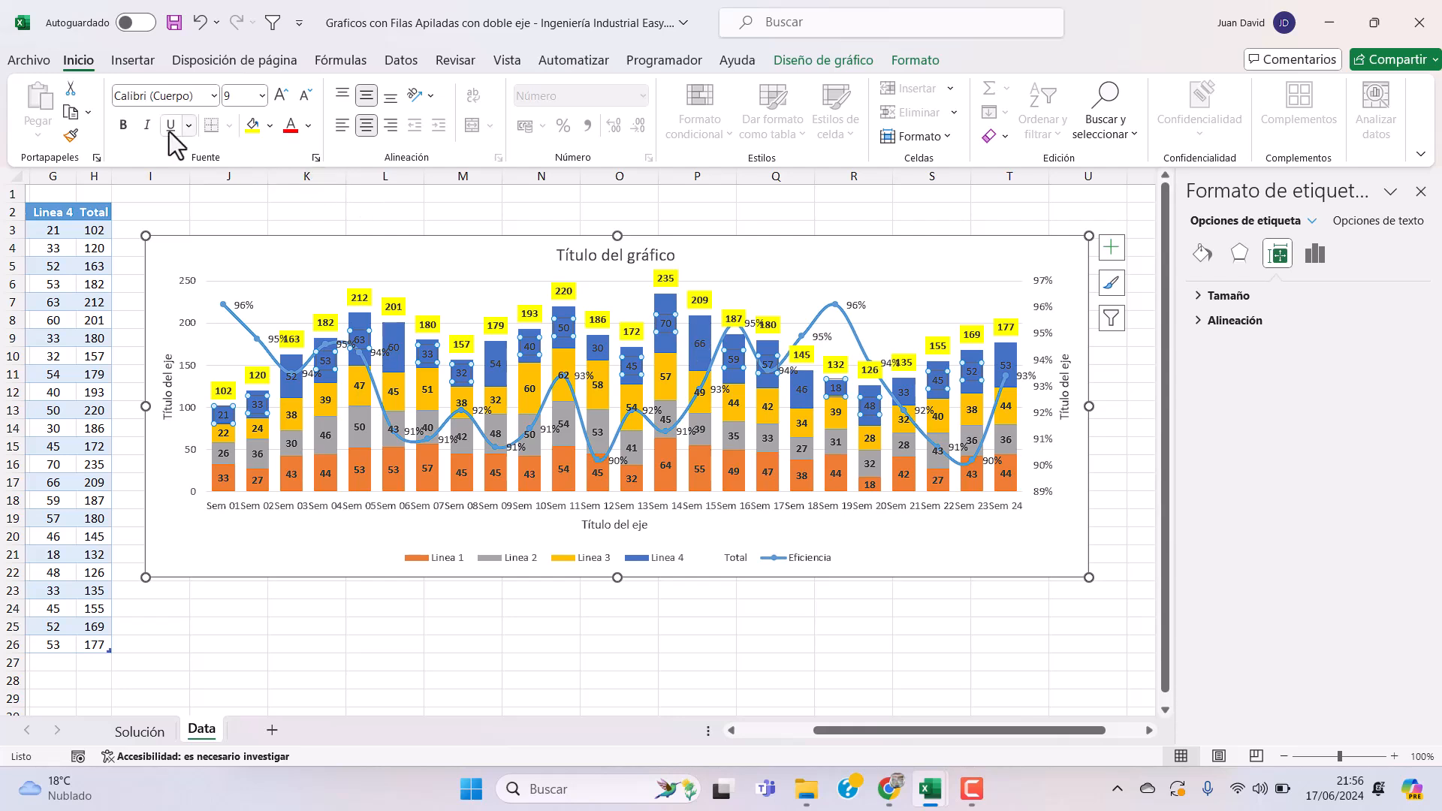
left_click(123, 125)
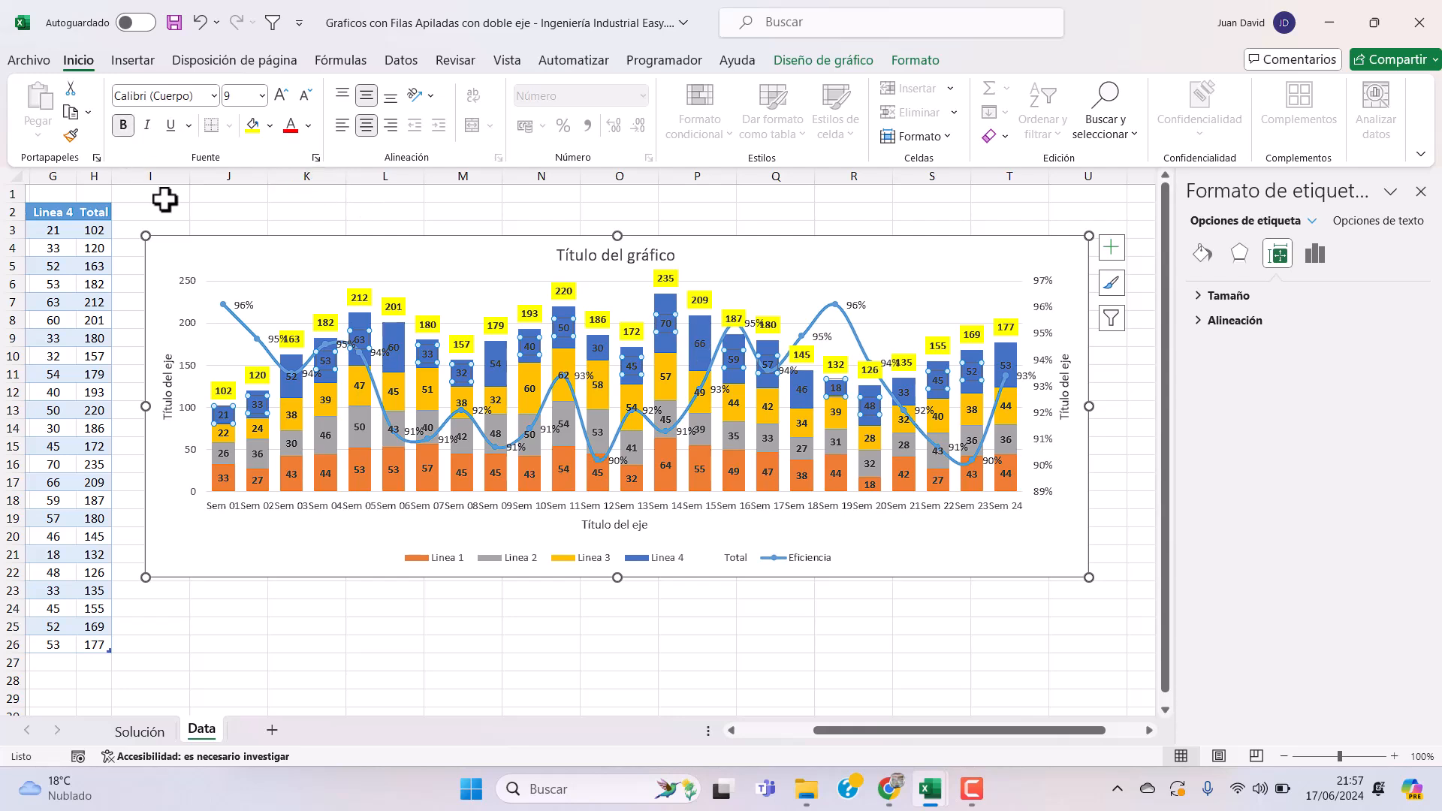
left_click(927, 556)
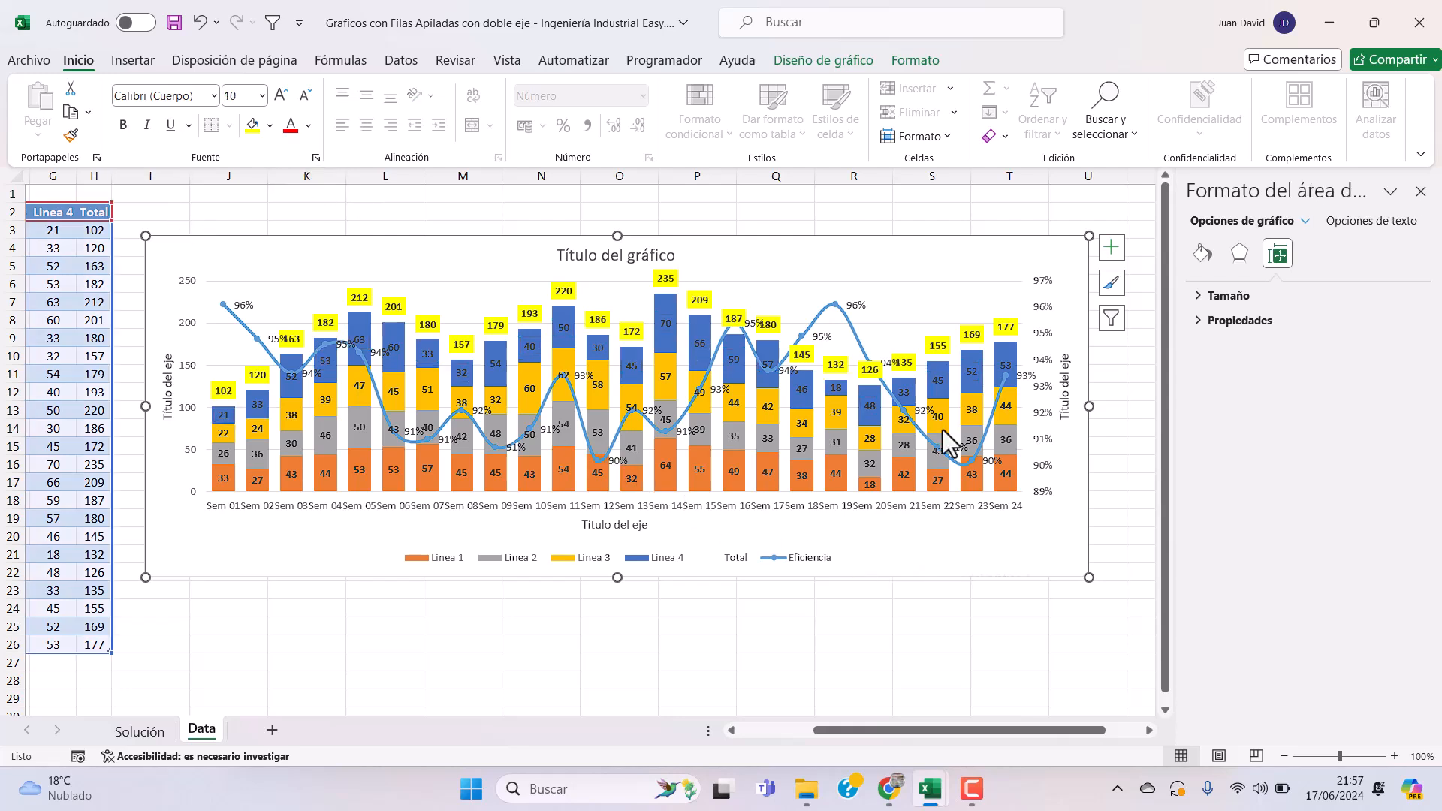
- Format the Eficiencia series as a solid dark red line with 5% transparency
left_click(846, 321)
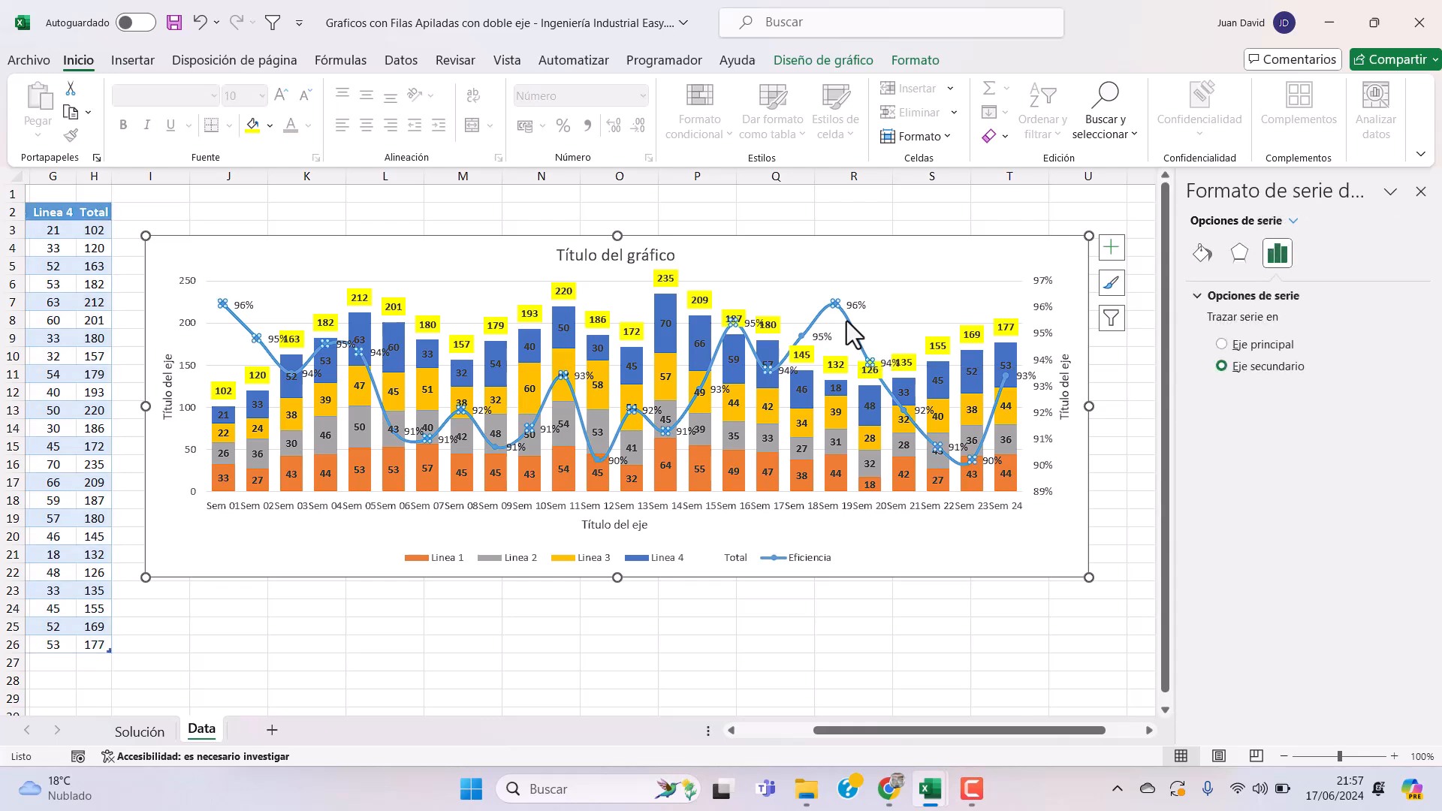
left_click(1203, 256)
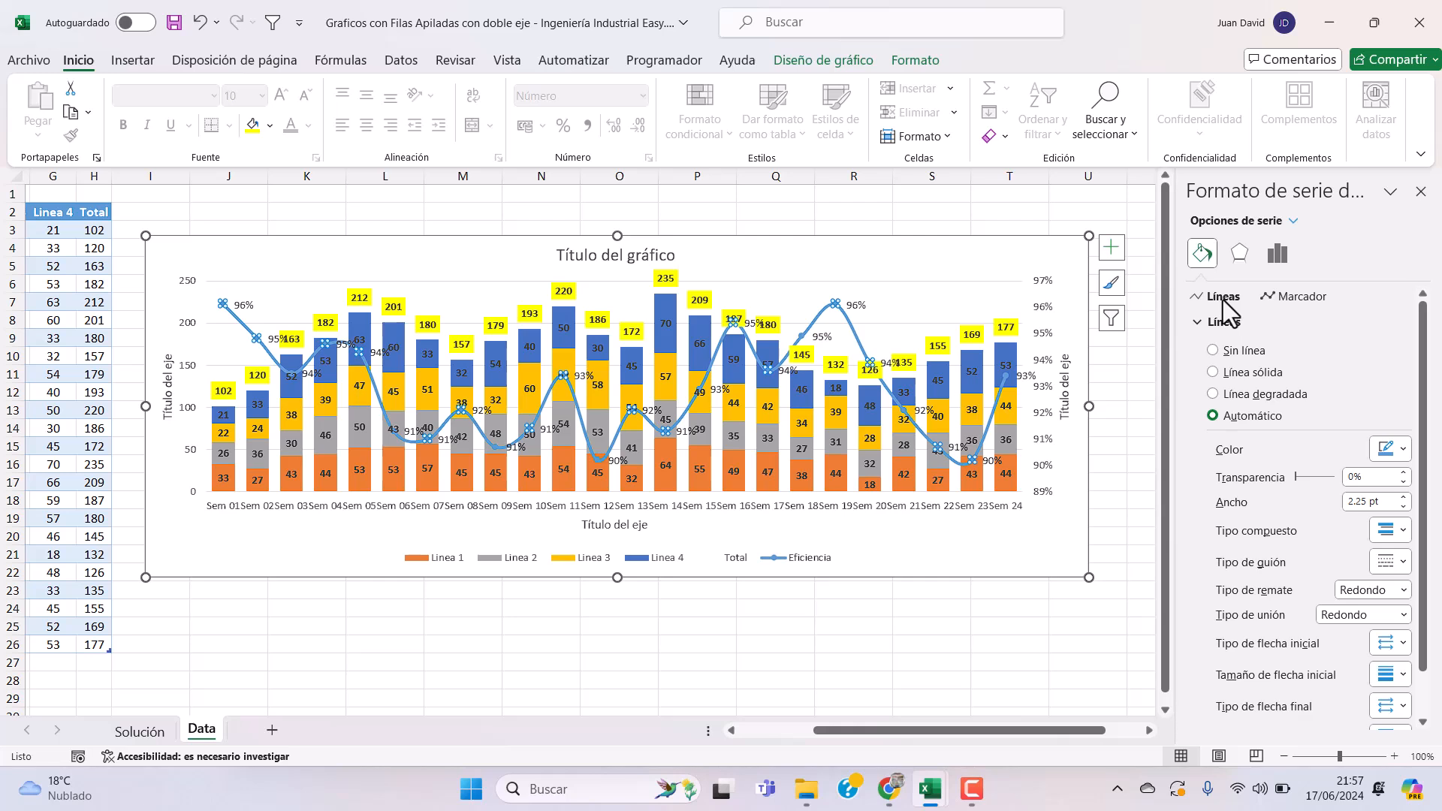
left_click(1395, 451)
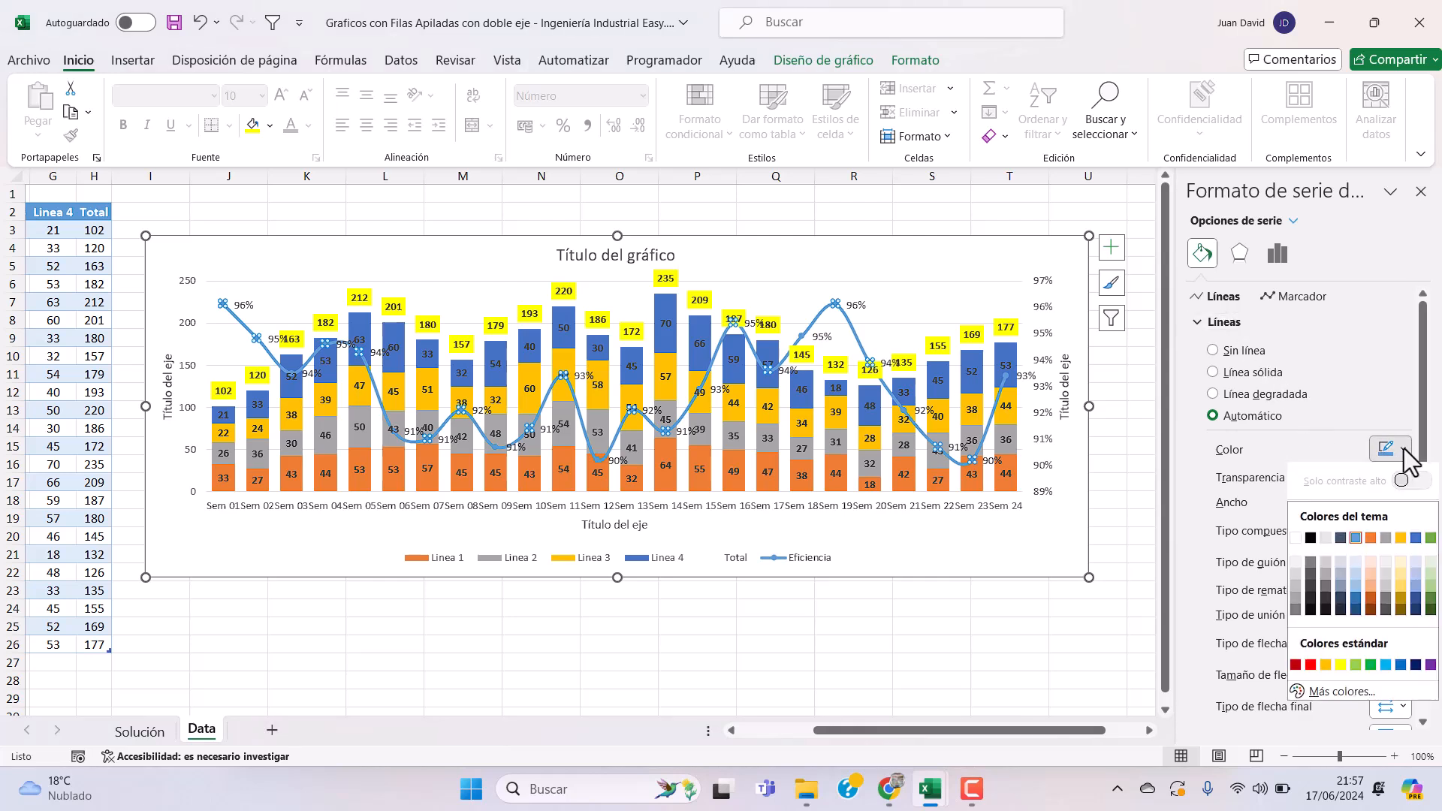
left_click(1296, 665)
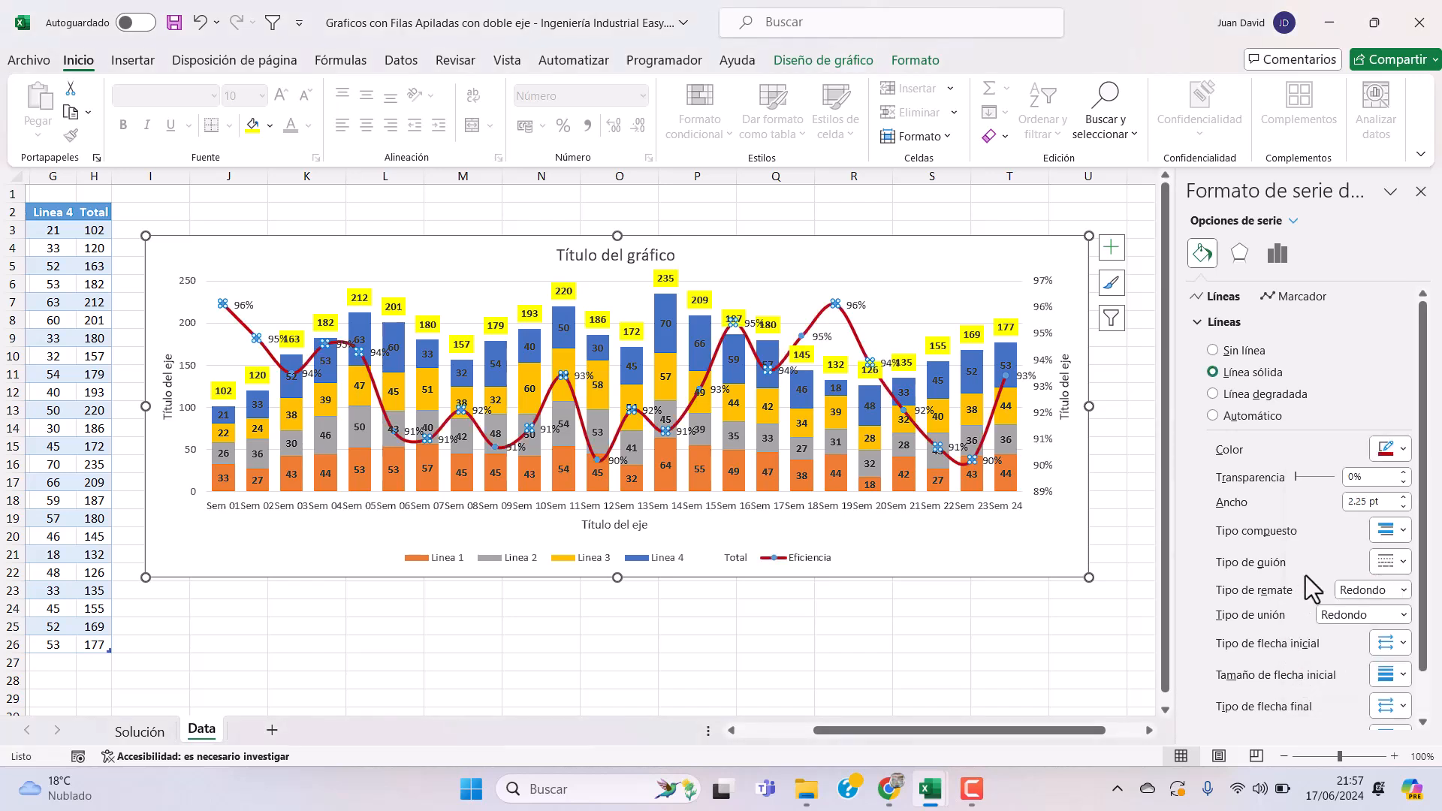
left_click(1318, 487)
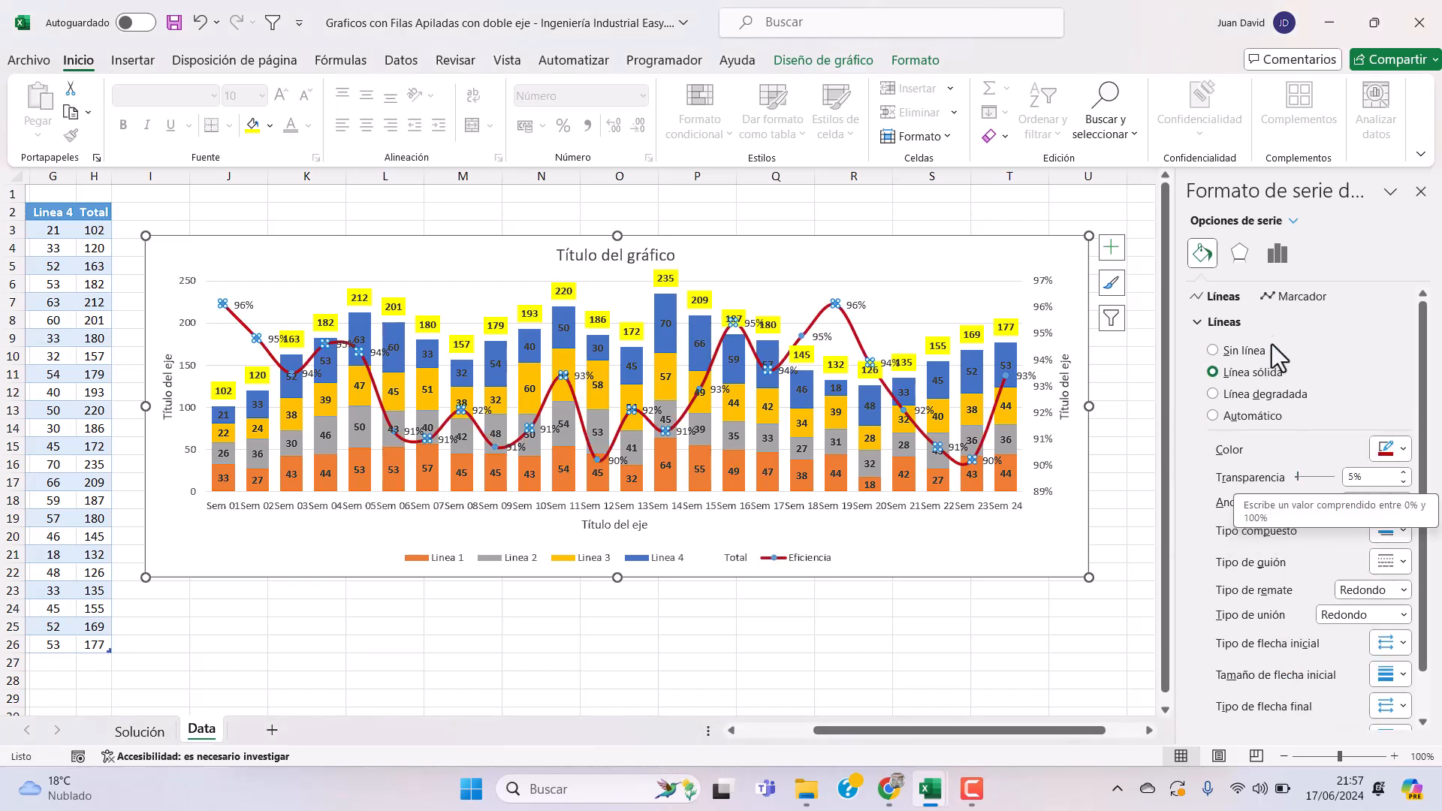
- Color the border and the fill of the Eficiencia line's markers dark red
left_click(1304, 303)
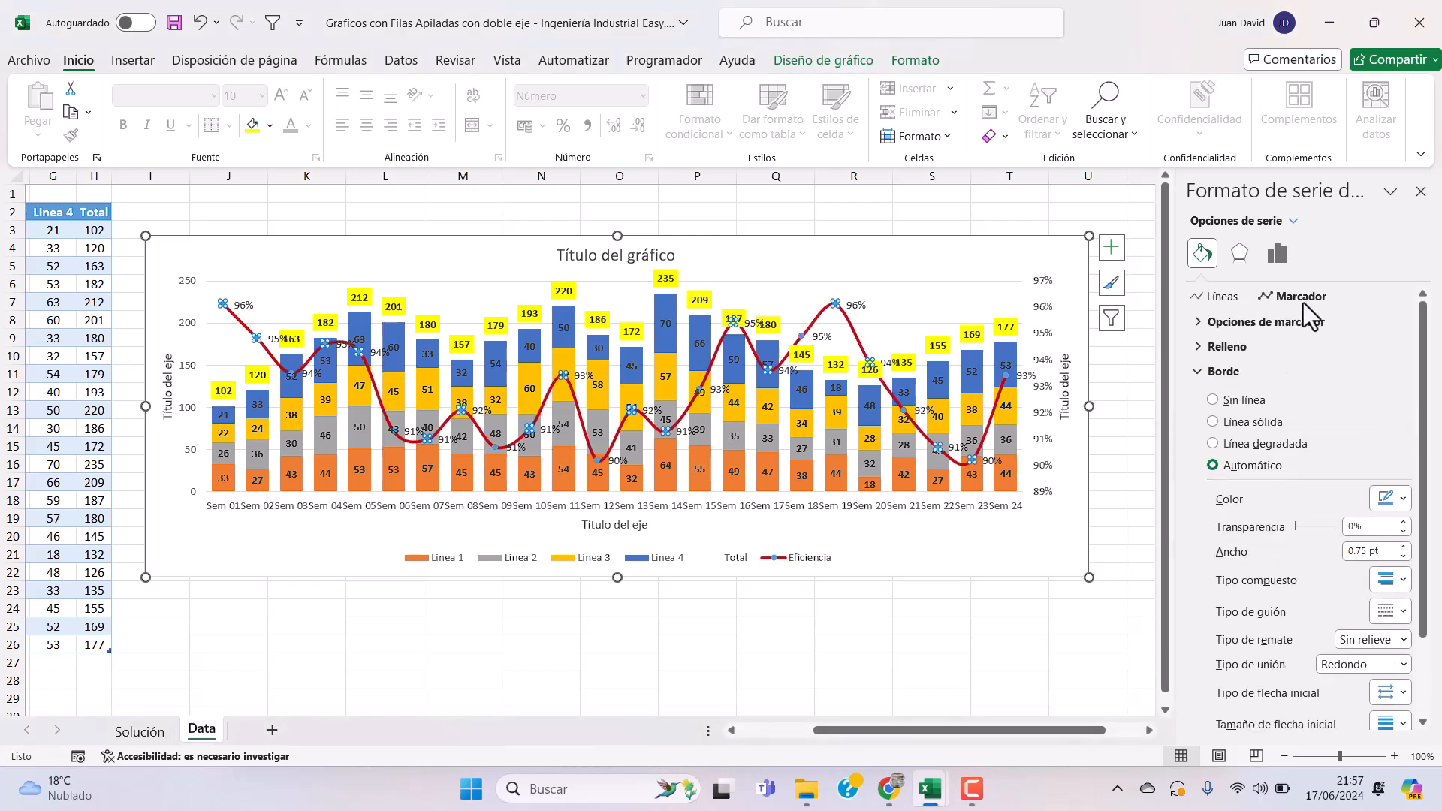
left_click(1402, 499)
left_click(1295, 715)
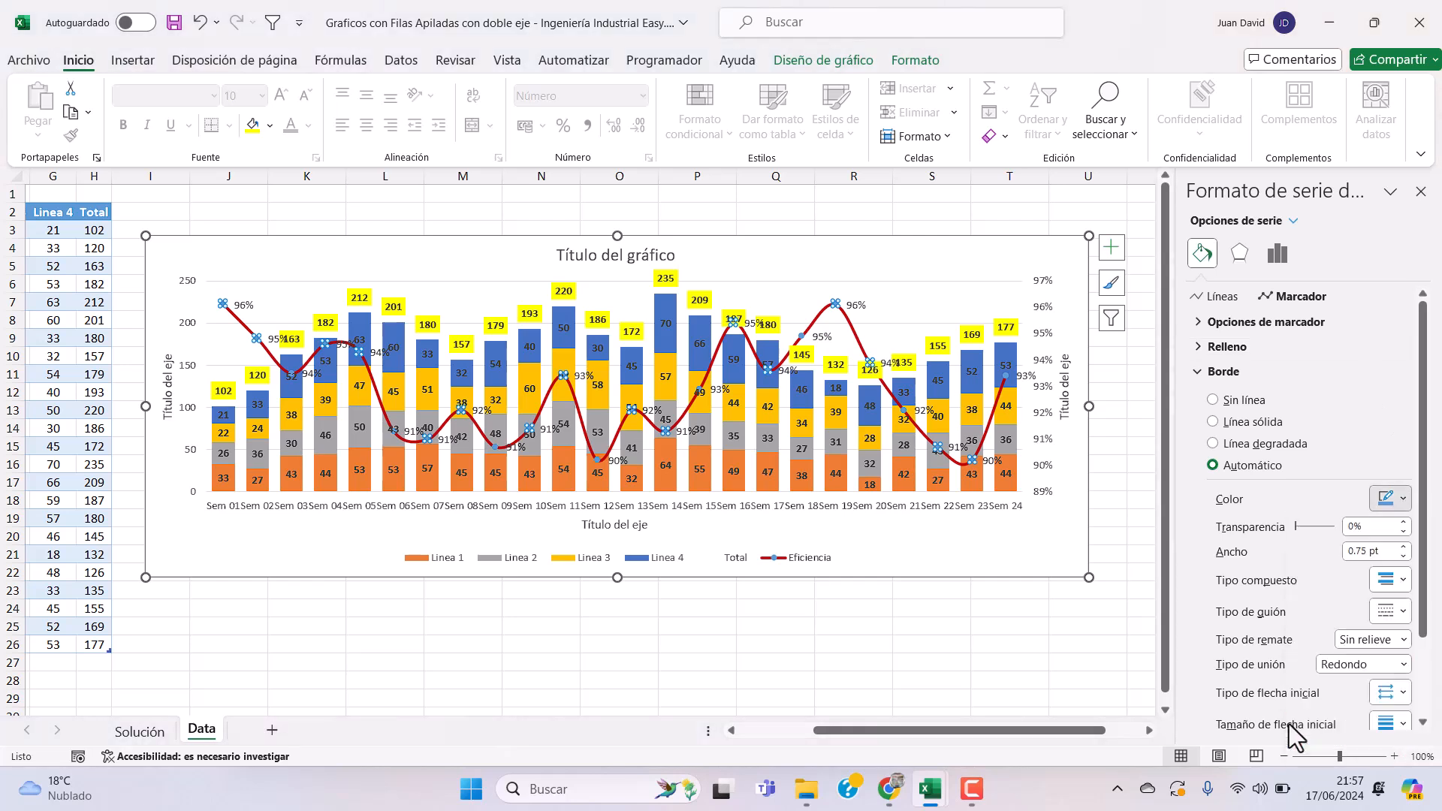
scroll(1303, 565, "down", 2)
scroll(1303, 561, "up", 2)
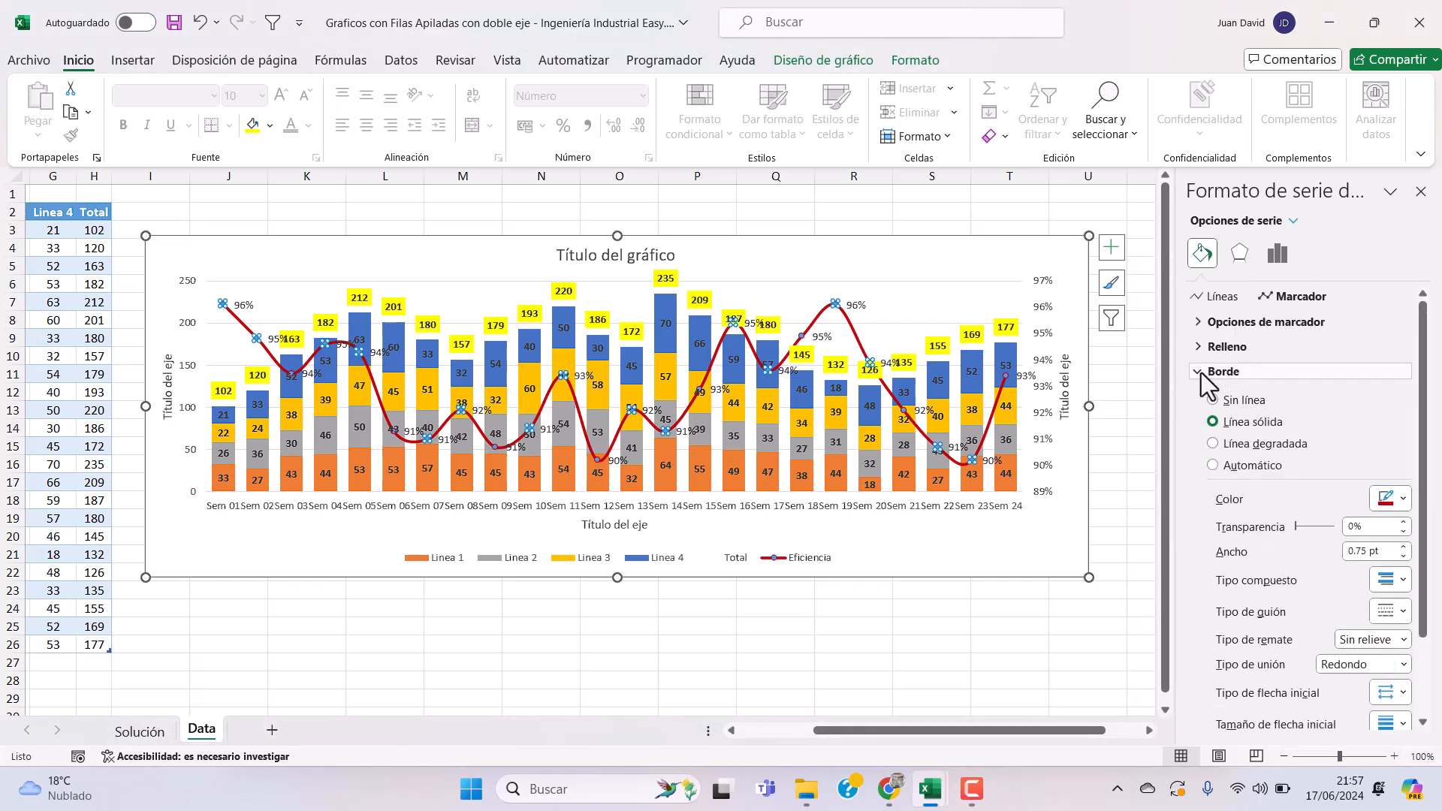
left_click(1202, 375)
left_click(1204, 349)
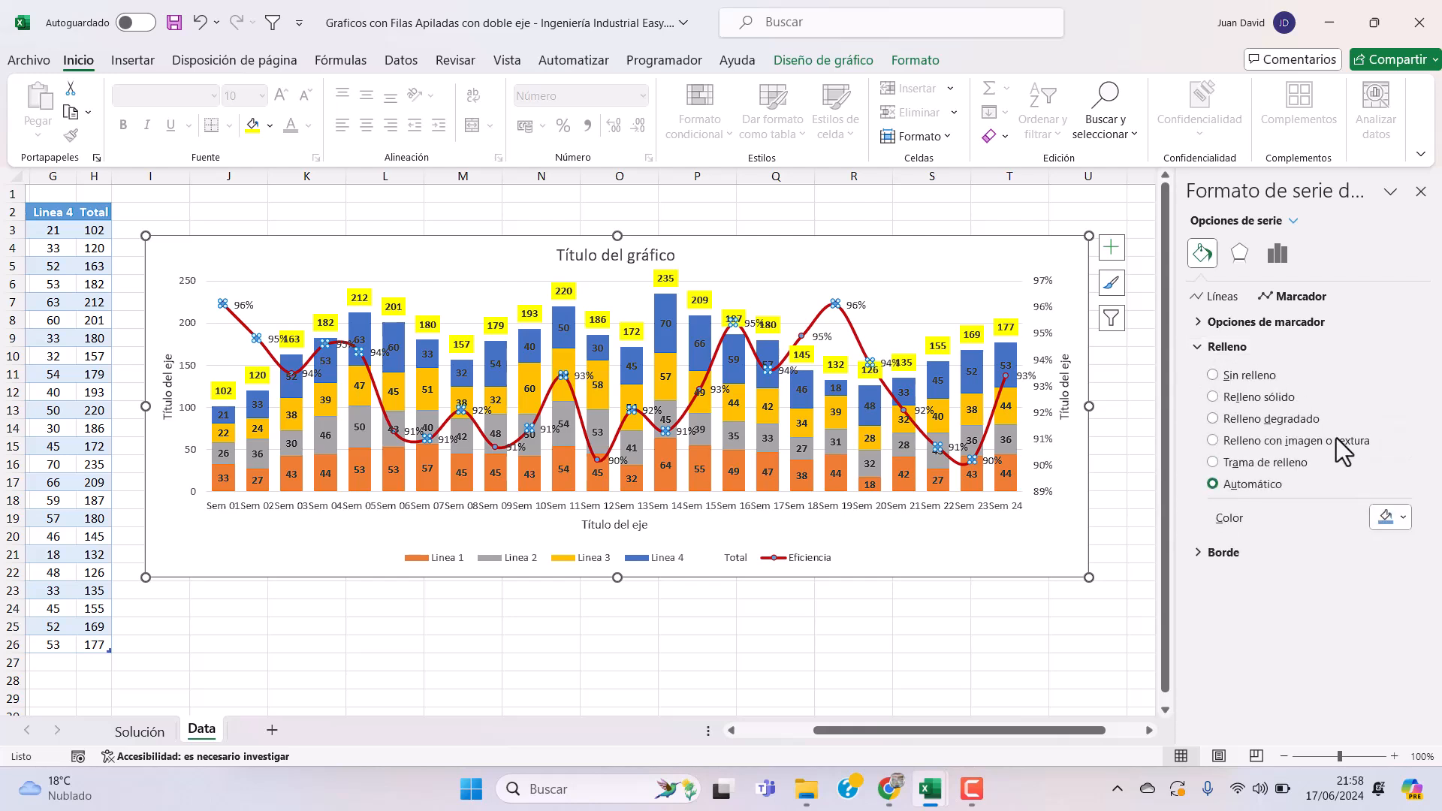
left_click(1391, 516)
left_click(1295, 469)
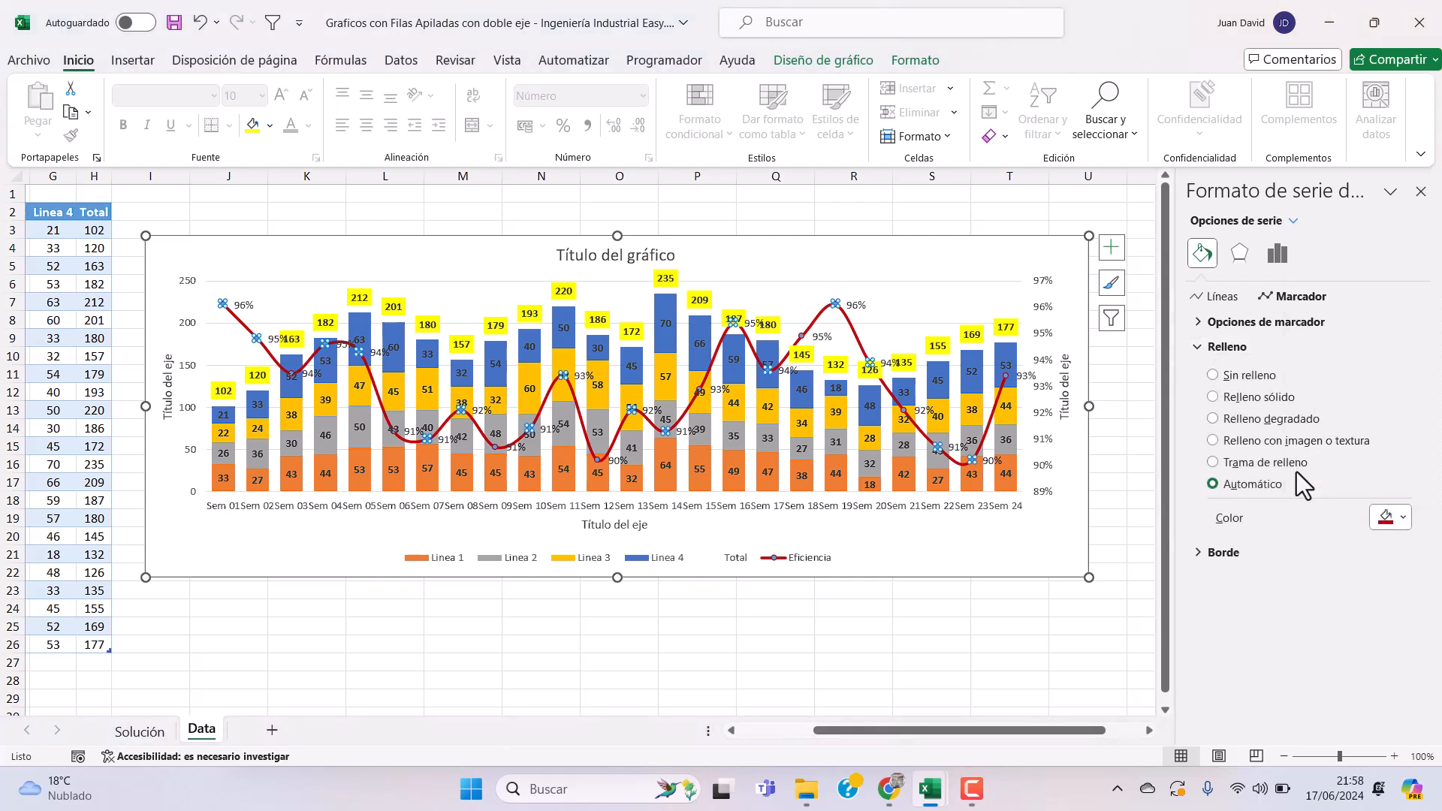
left_click(1199, 324)
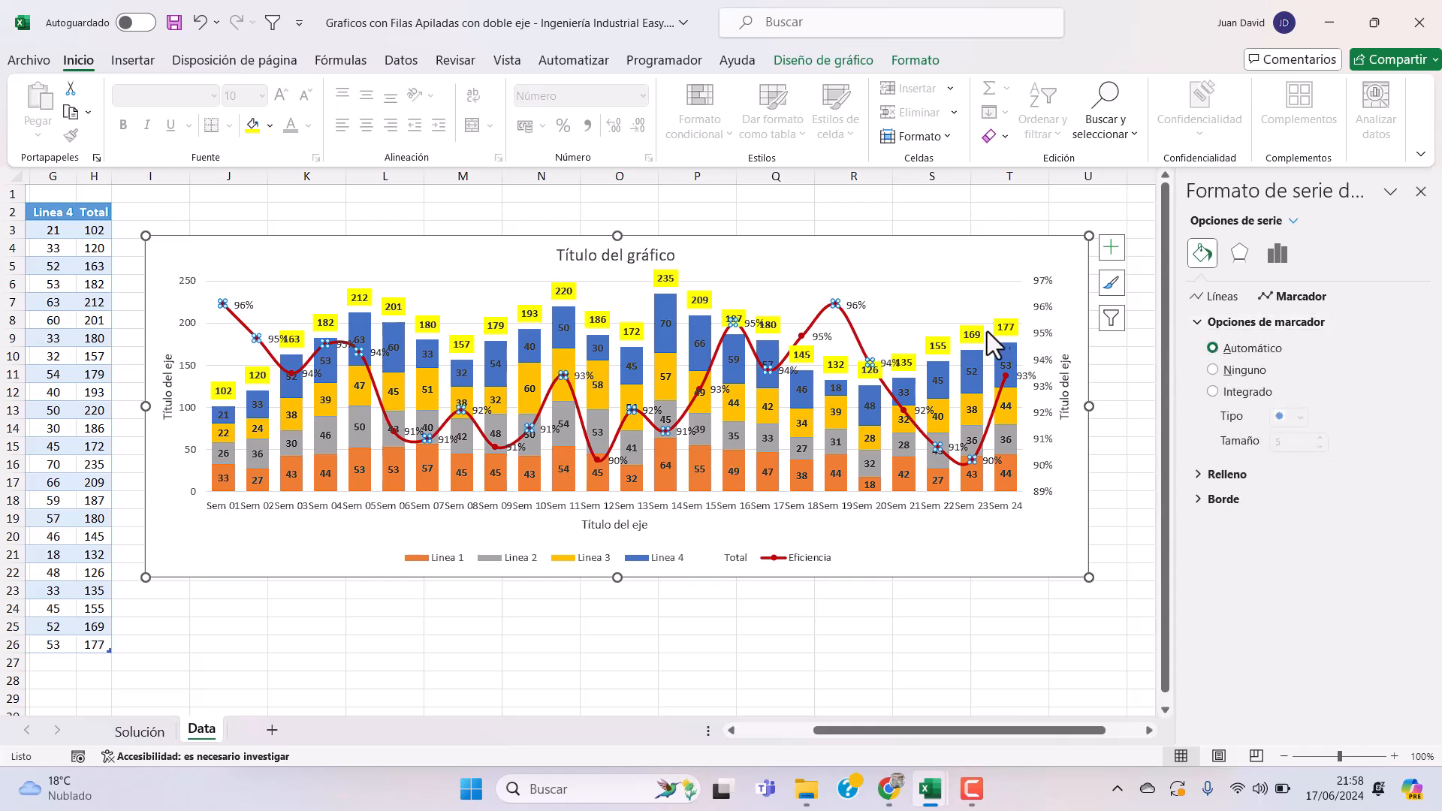
- Position the Eficiencia data labels above their points (Encima) and give them a dark red fill with bold white text
left_click(856, 305)
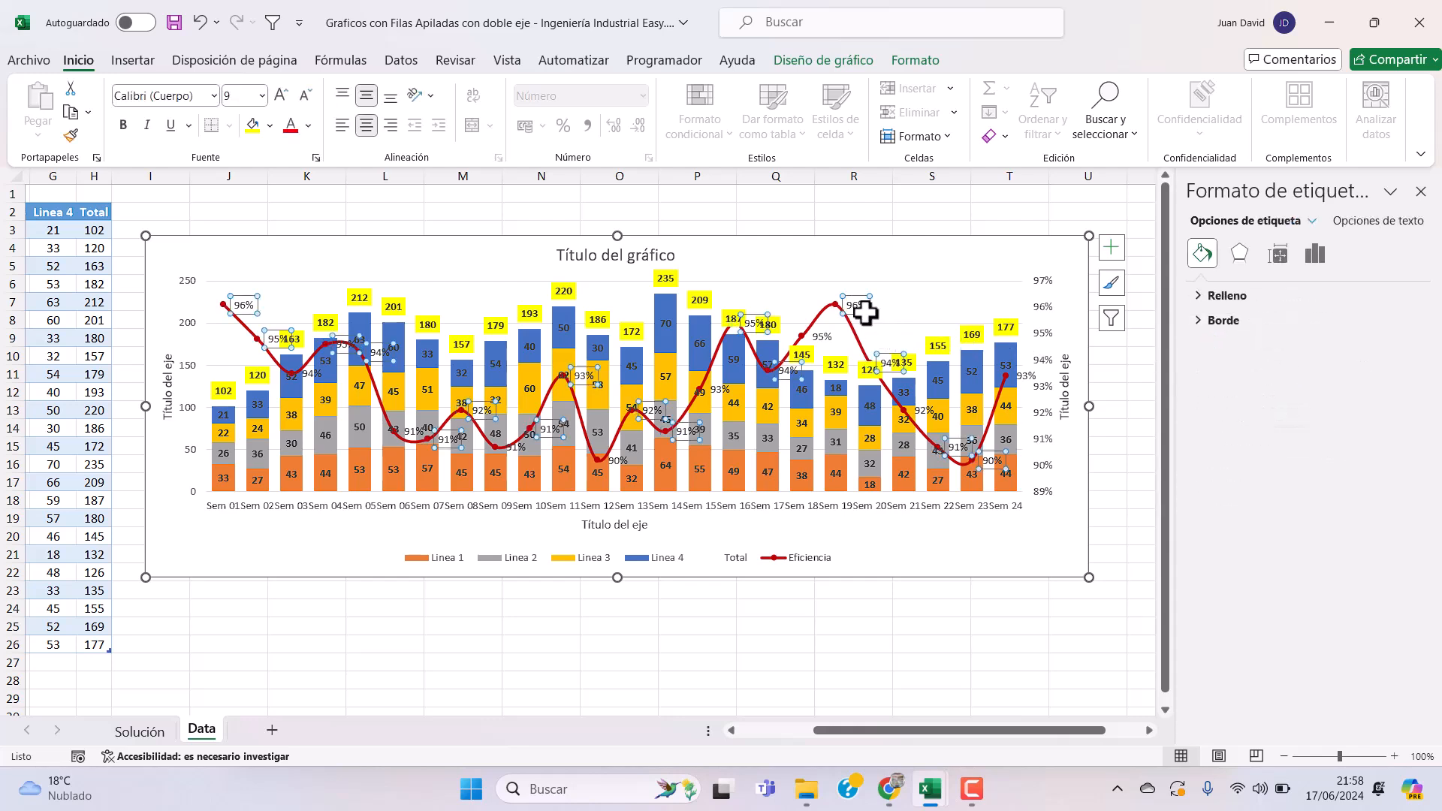
left_click(1315, 255)
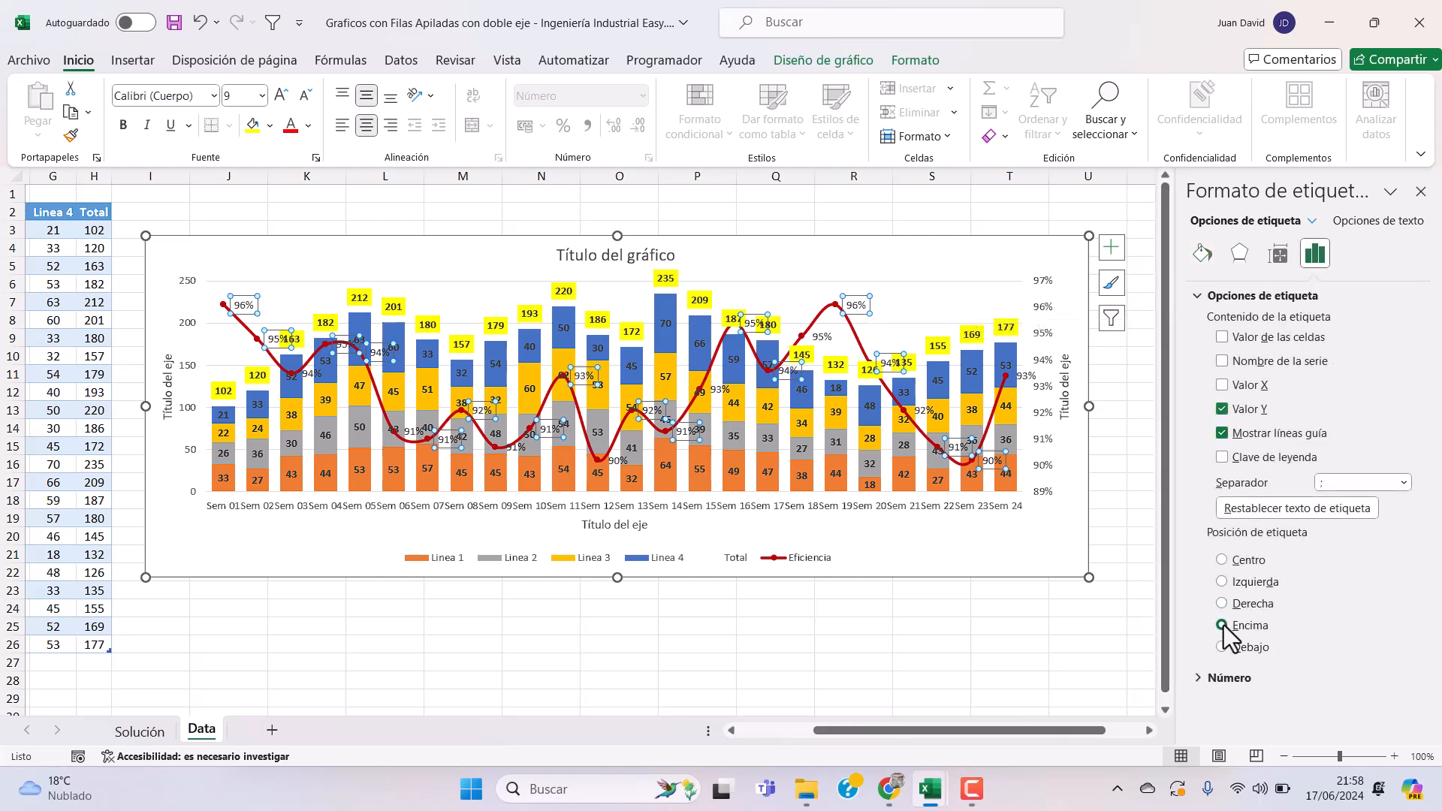
left_click(1223, 625)
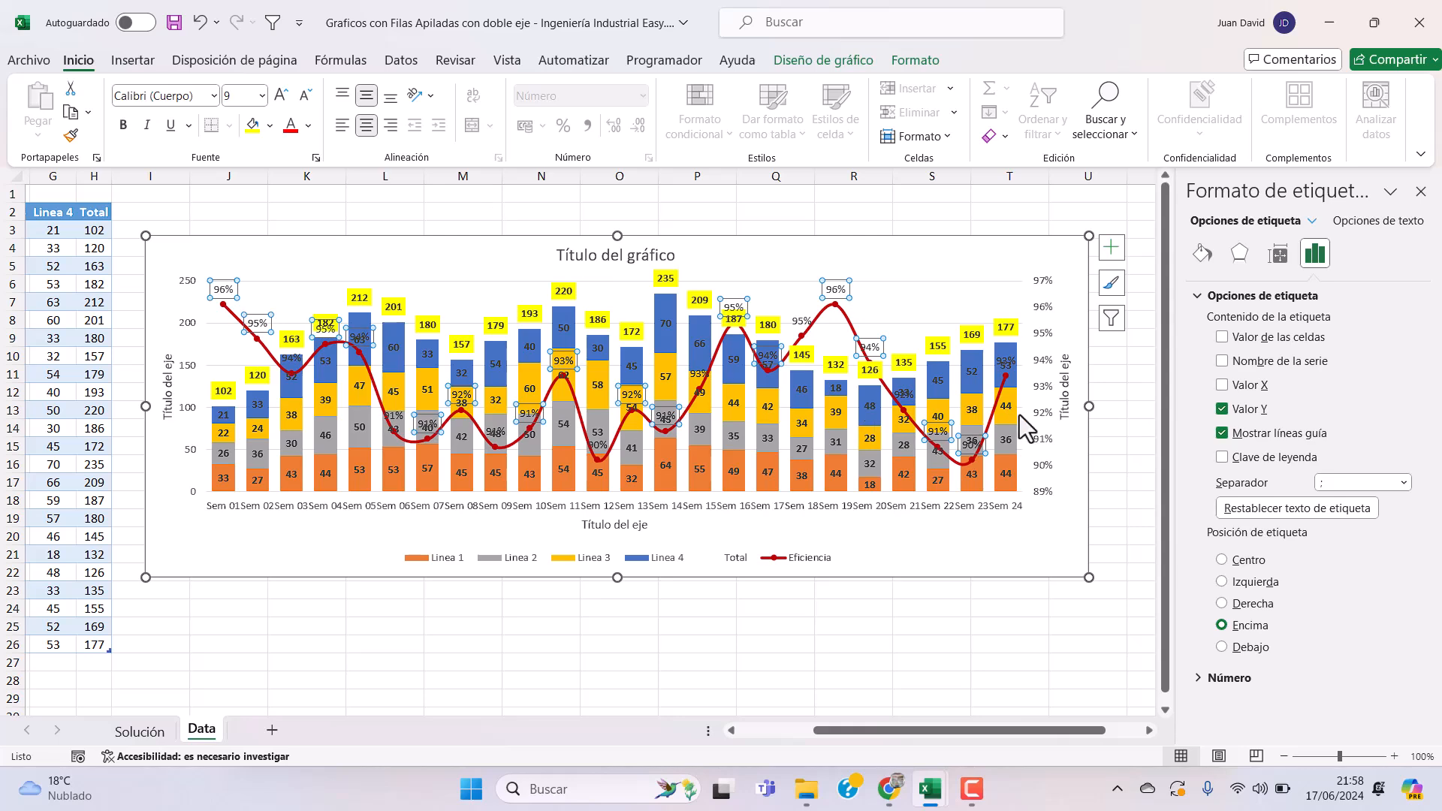
left_click(270, 126)
left_click(265, 368)
left_click(308, 126)
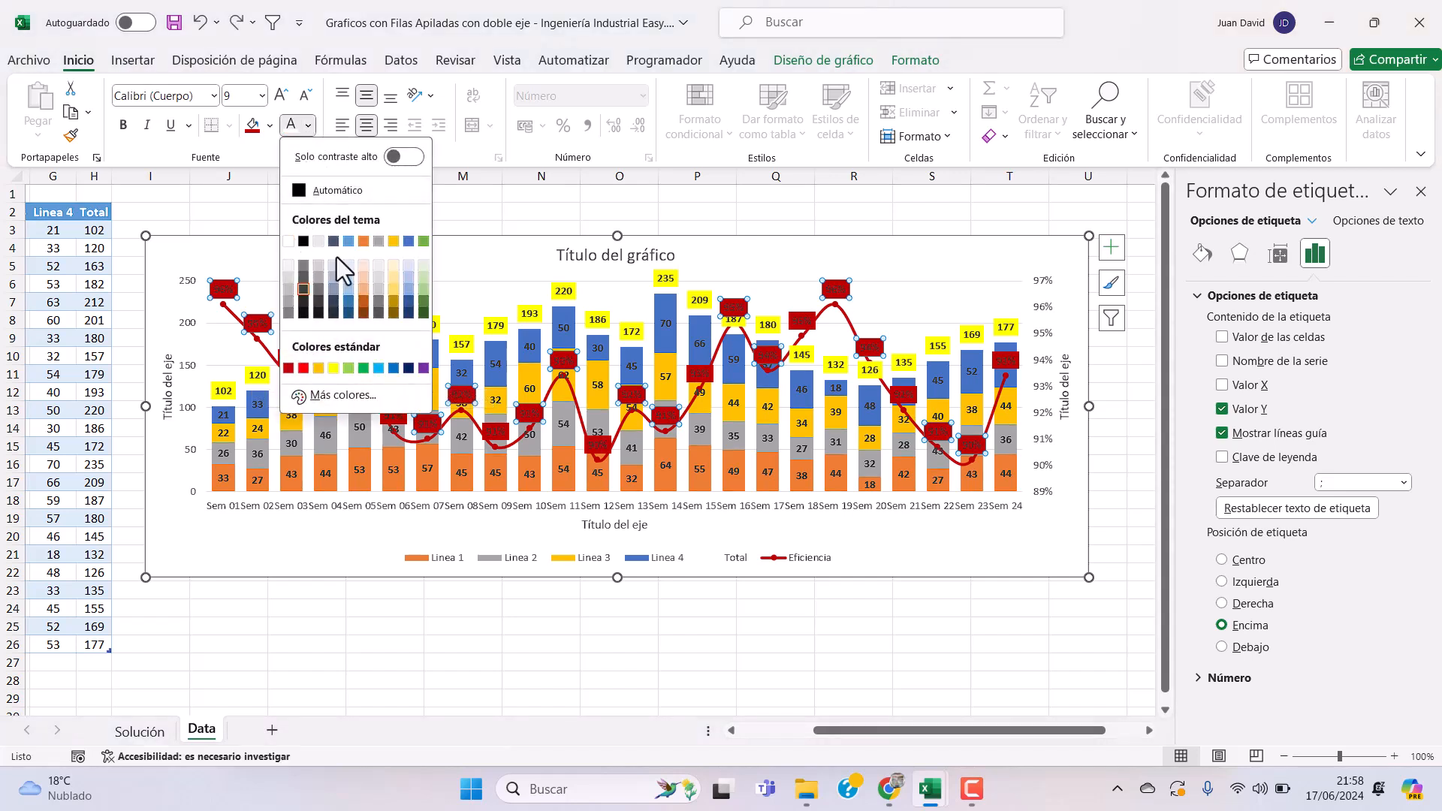
left_click(288, 242)
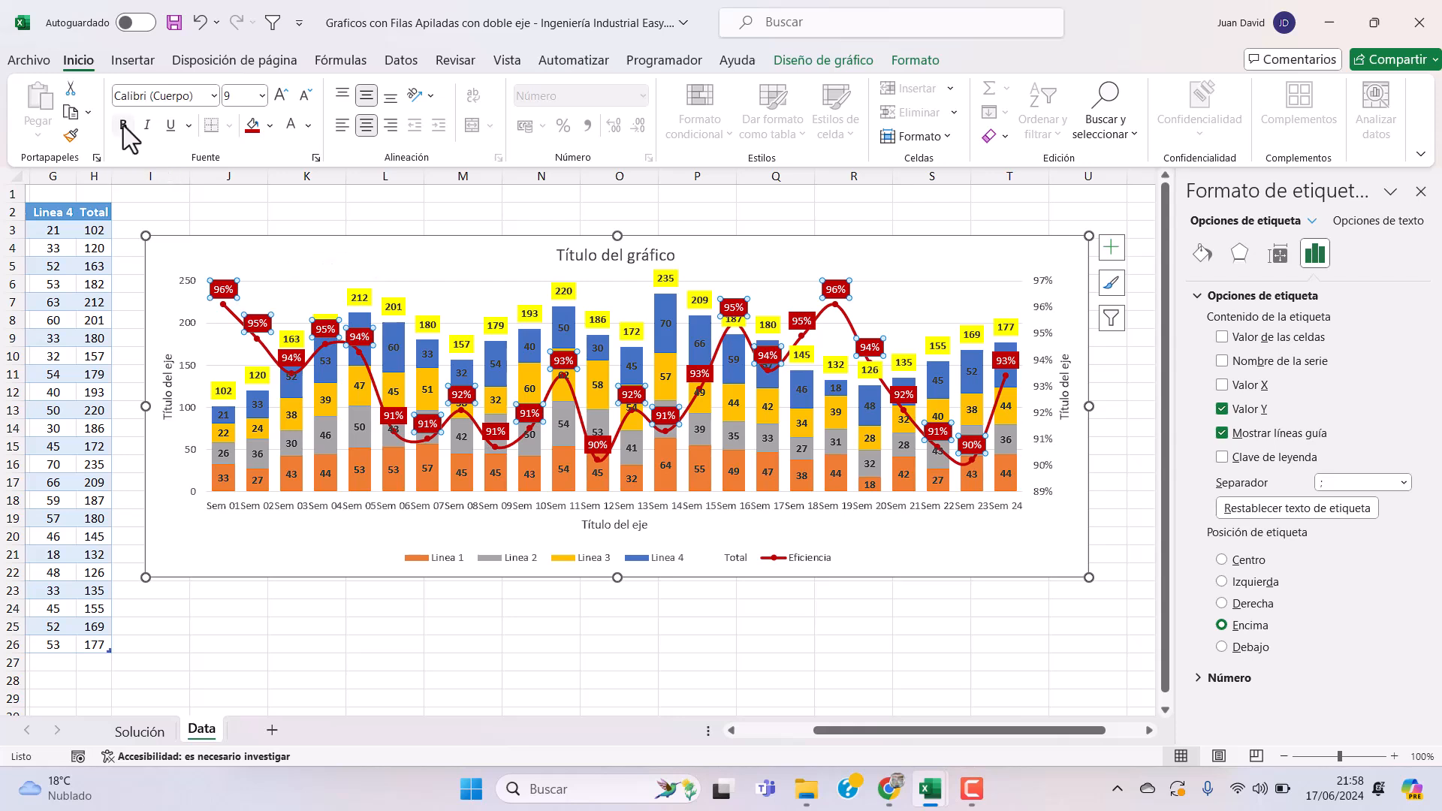
left_click(1022, 552)
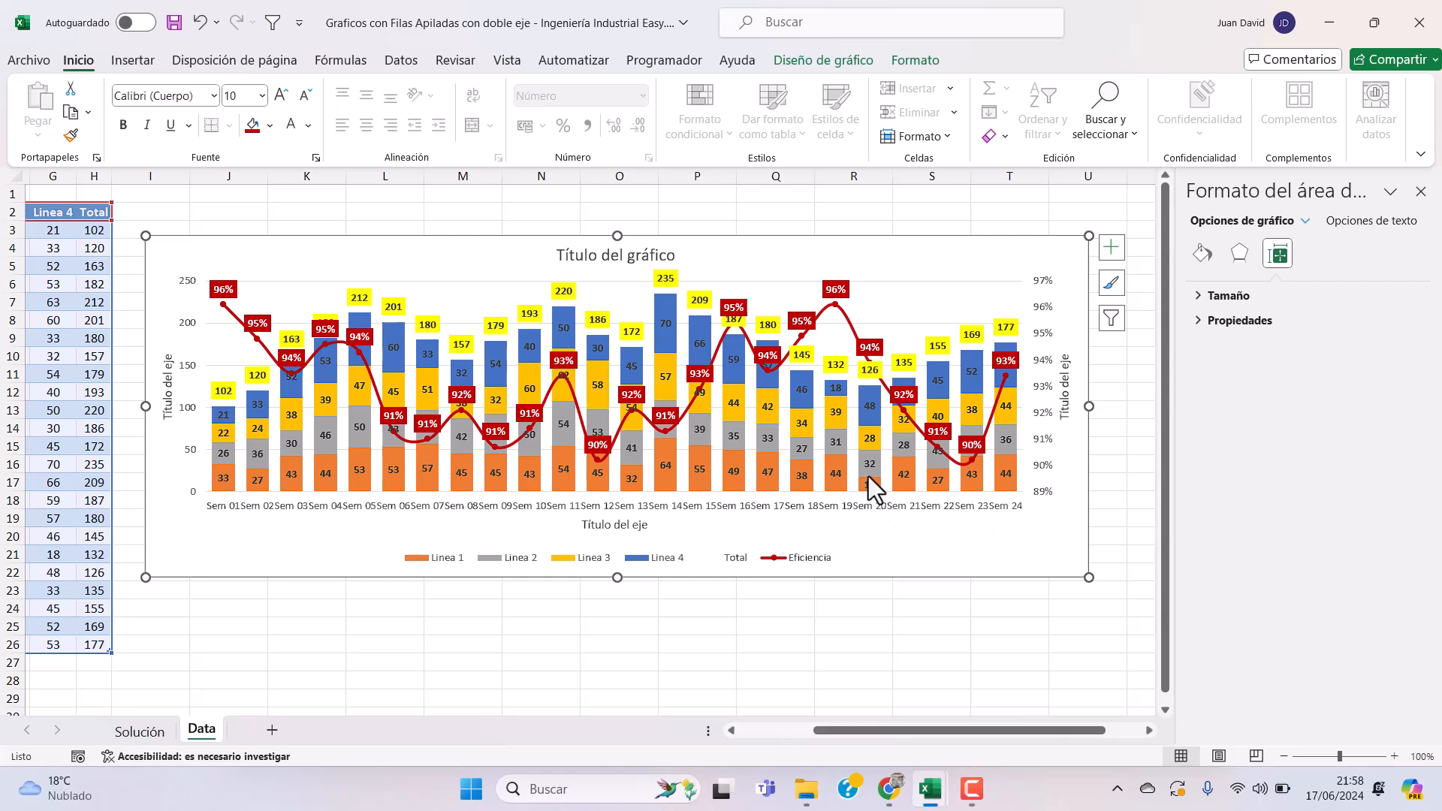
- Set the primary vertical axis bounds to a minimum of 0 and a maximum of 380
left_click(197, 359)
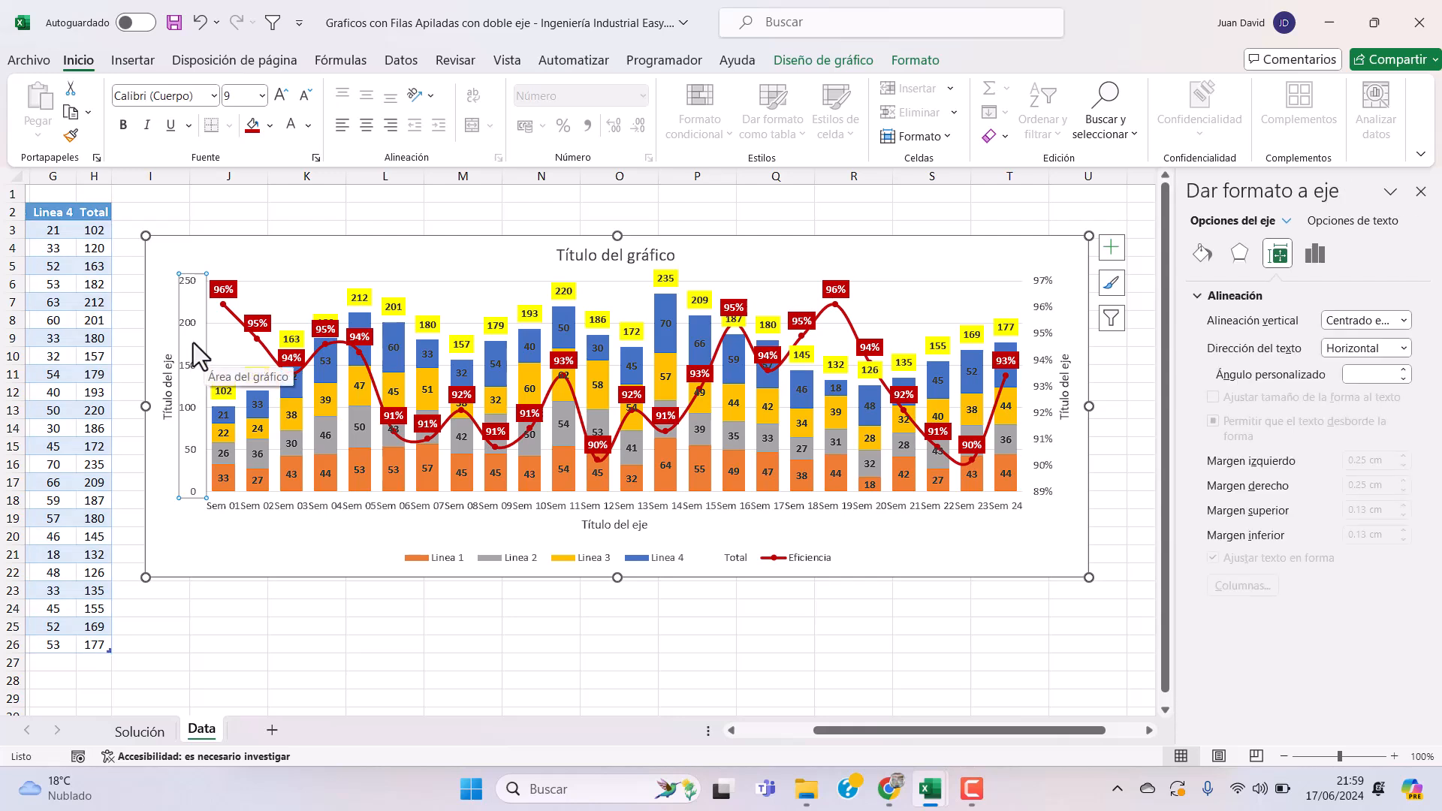
left_click(1315, 257)
left_click(1199, 297)
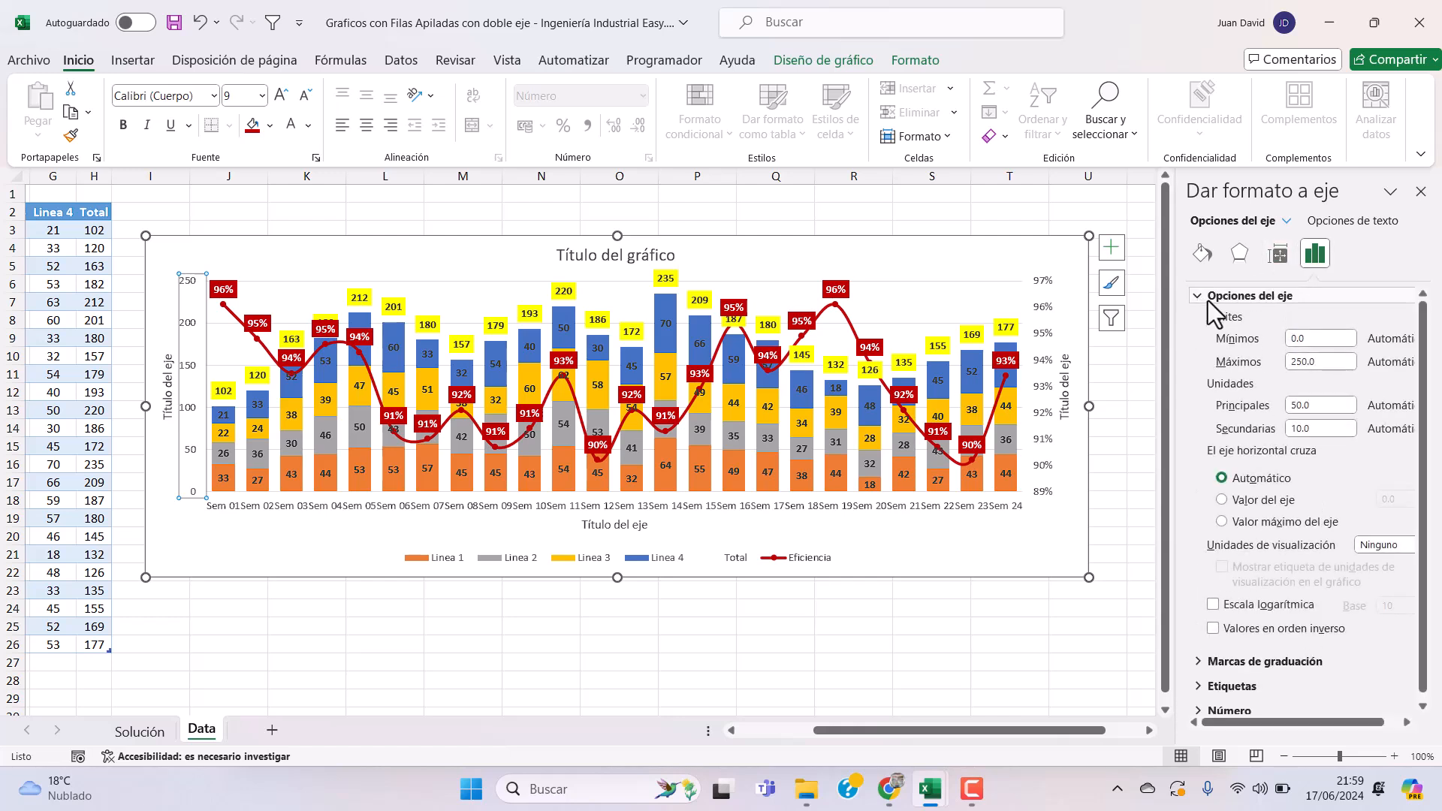
left_click(1305, 361)
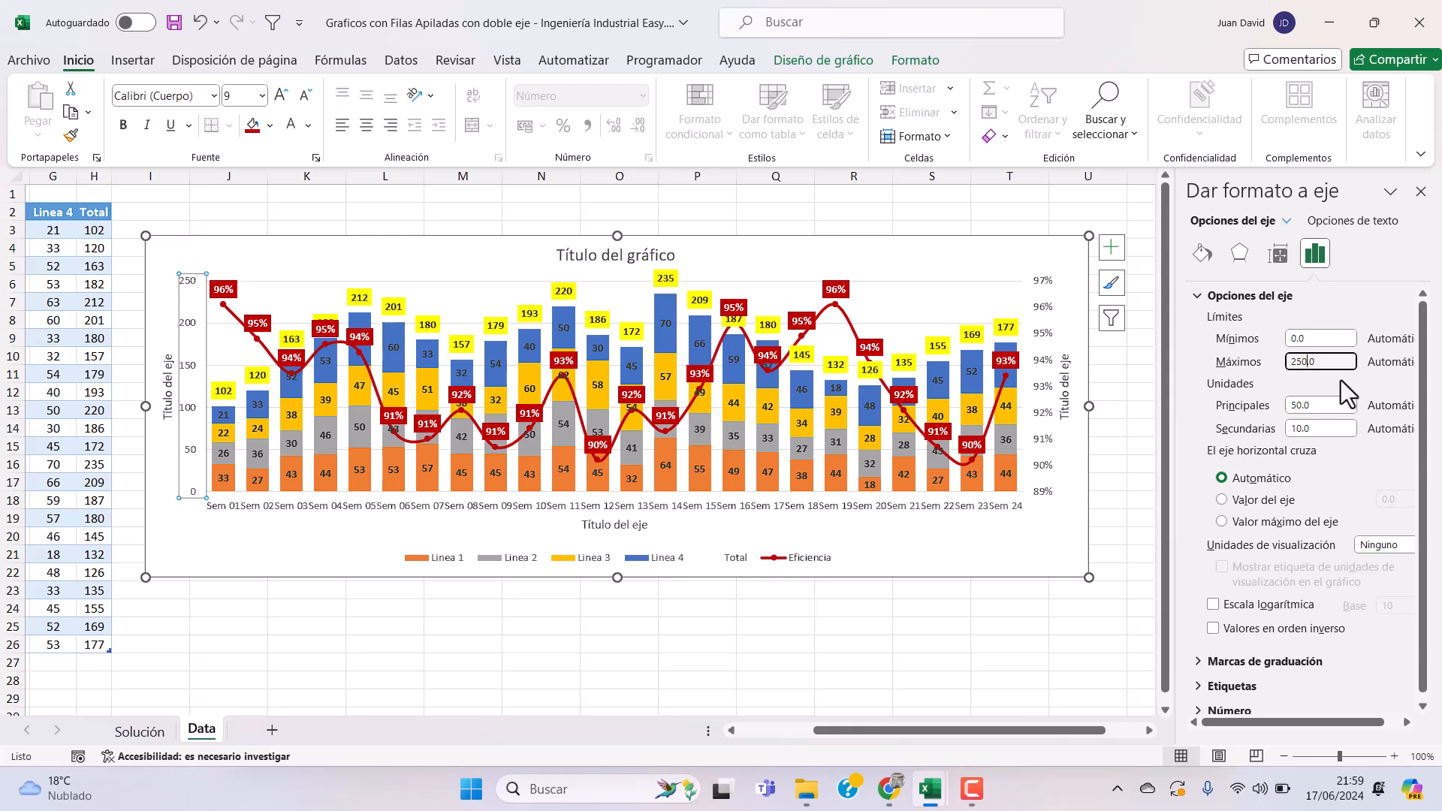
type("380")
key("Return")
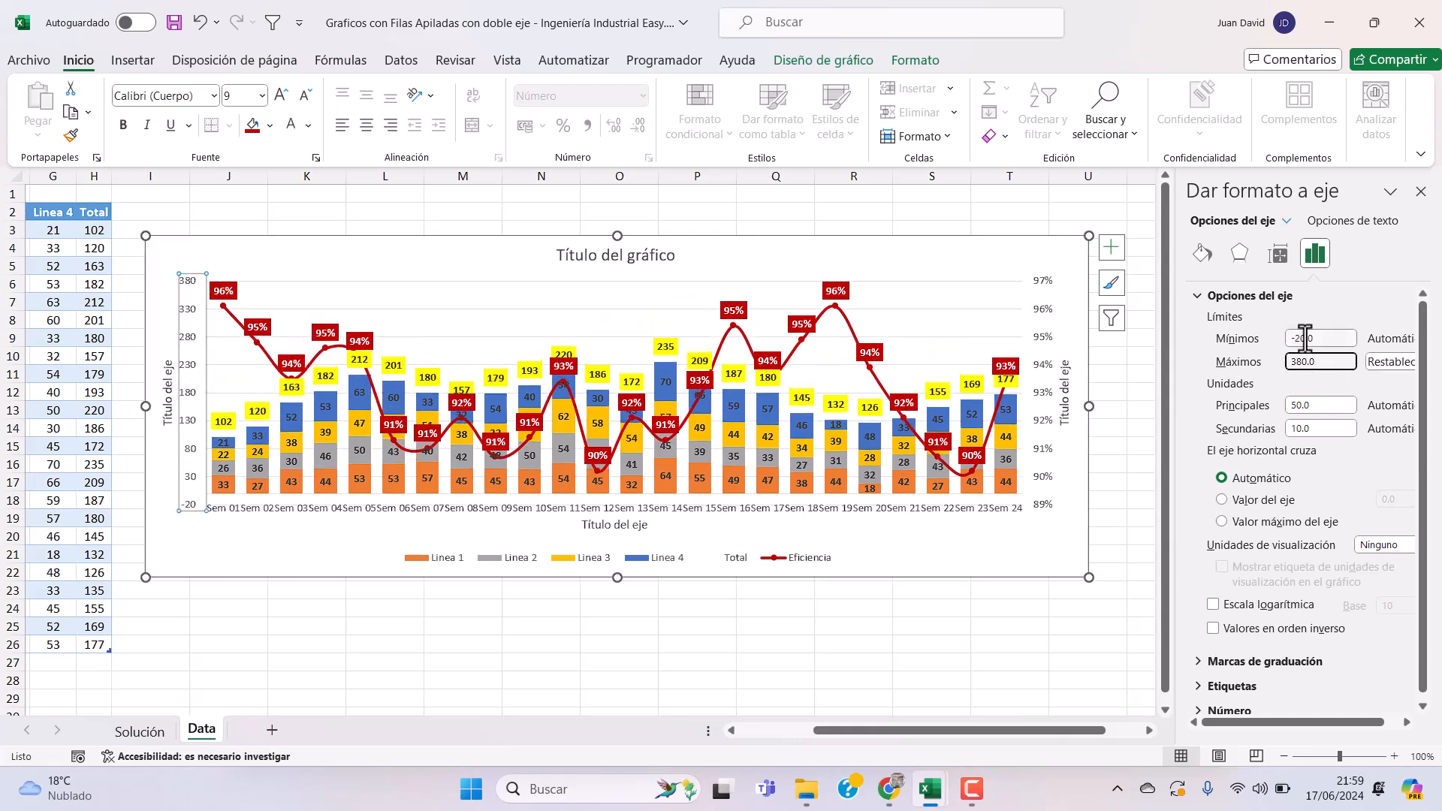
left_click_drag(1309, 338, 1266, 346)
type("0")
key("Return")
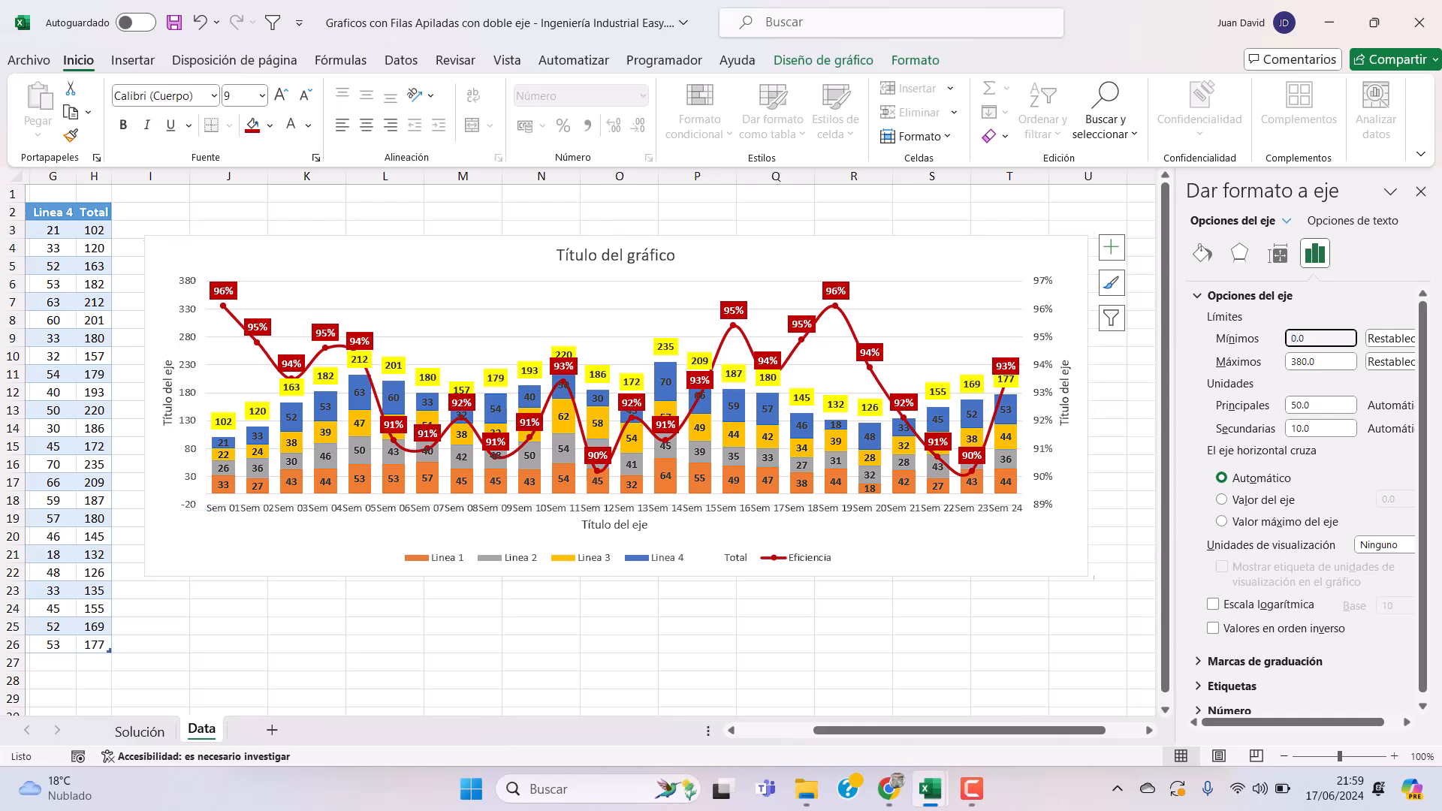
- Set the major unit (Principales) of the primary vertical axis to 40
left_click(1299, 402)
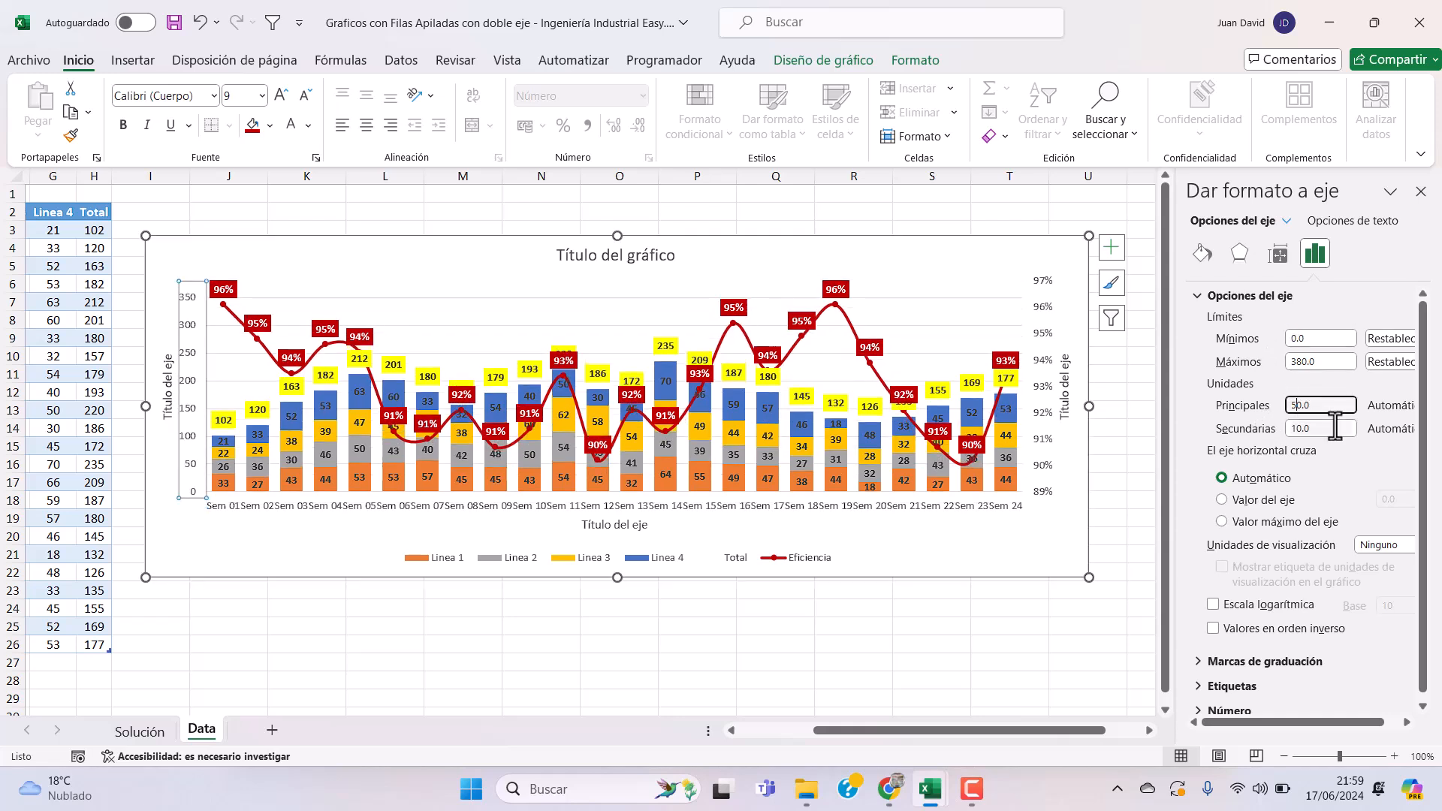
key("BackSpace")
key("BackSpace")
type("40")
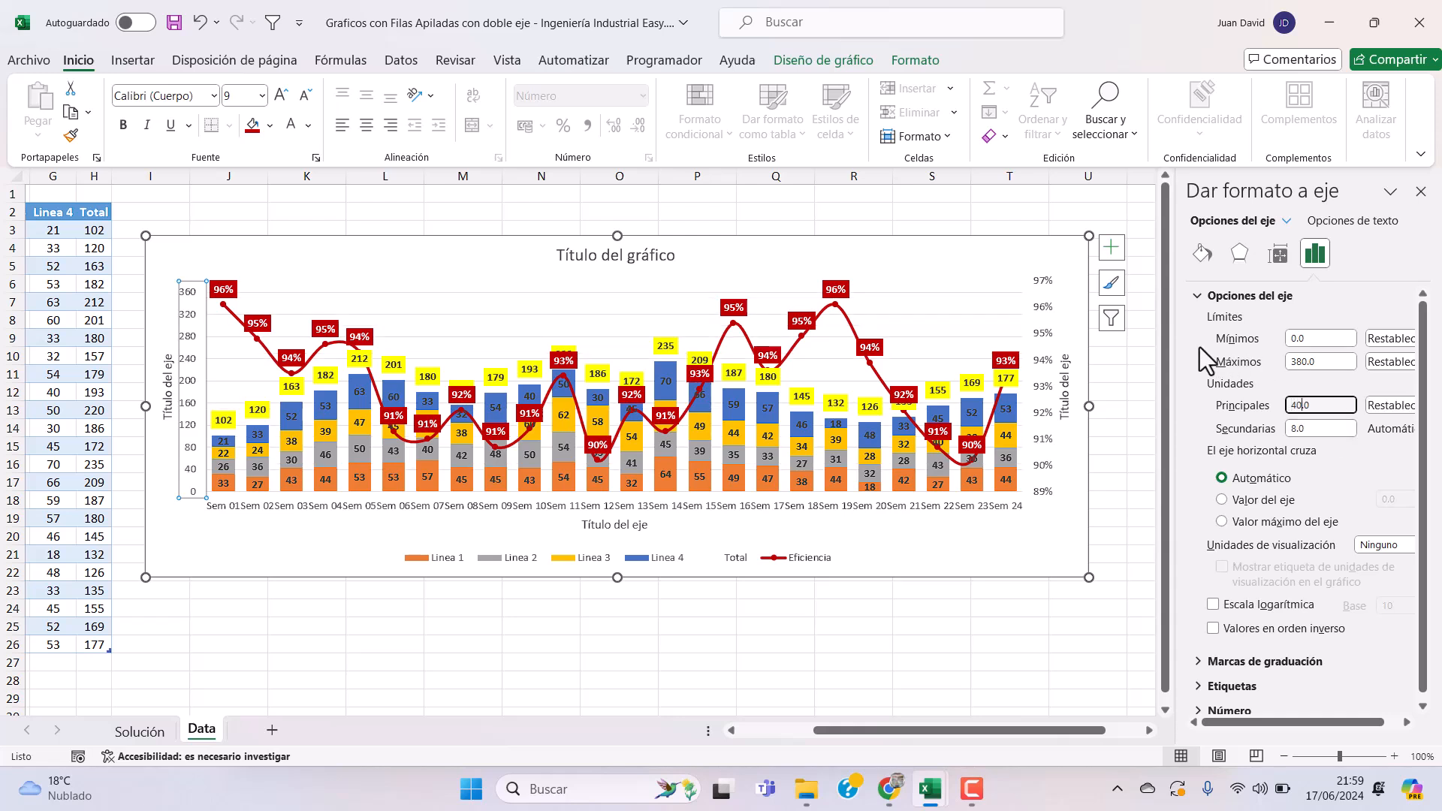
- Set the secondary vertical axis to run from 0.7 to 1.0 and stretch the chart's height down to row 26
left_click(1042, 314)
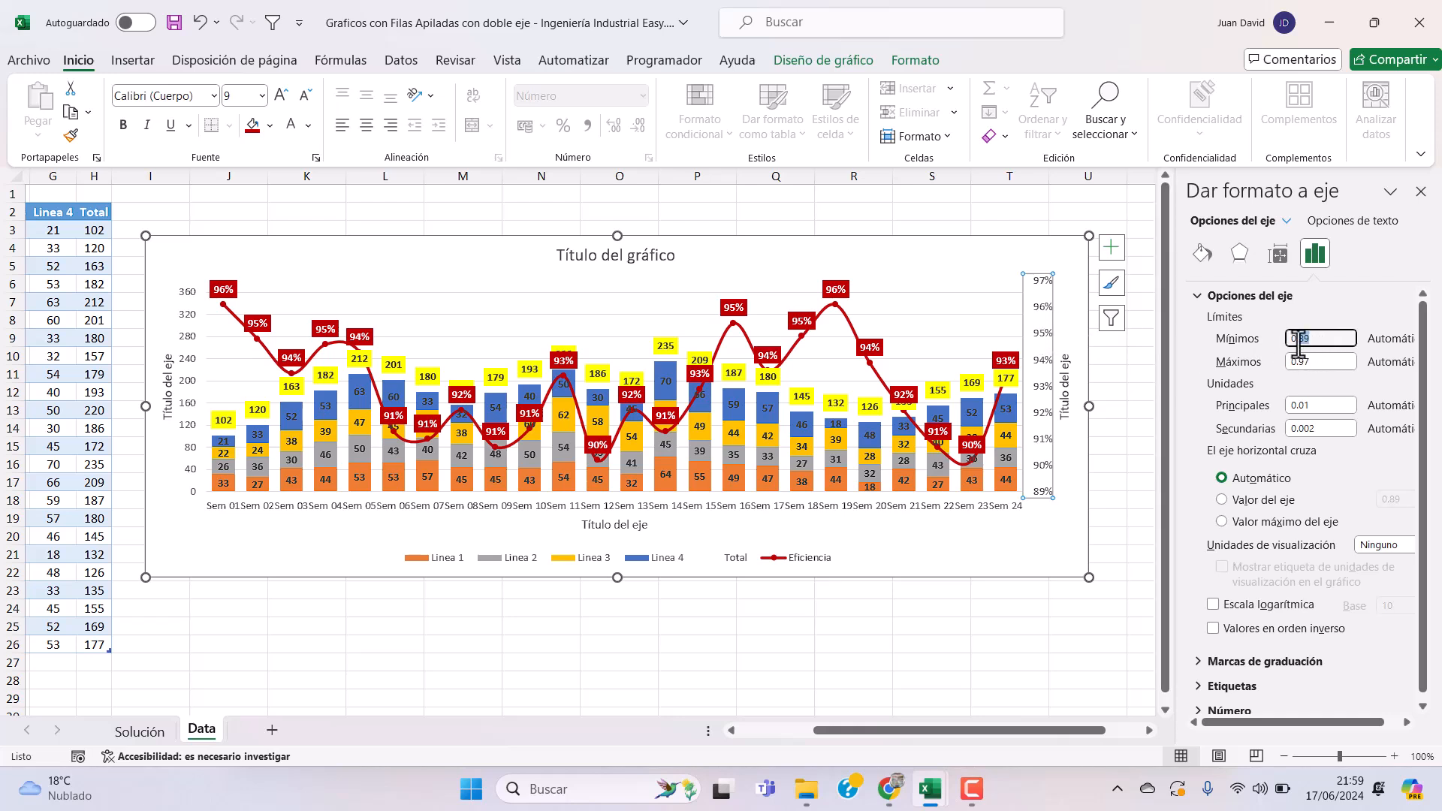
type("7")
left_click(1324, 364)
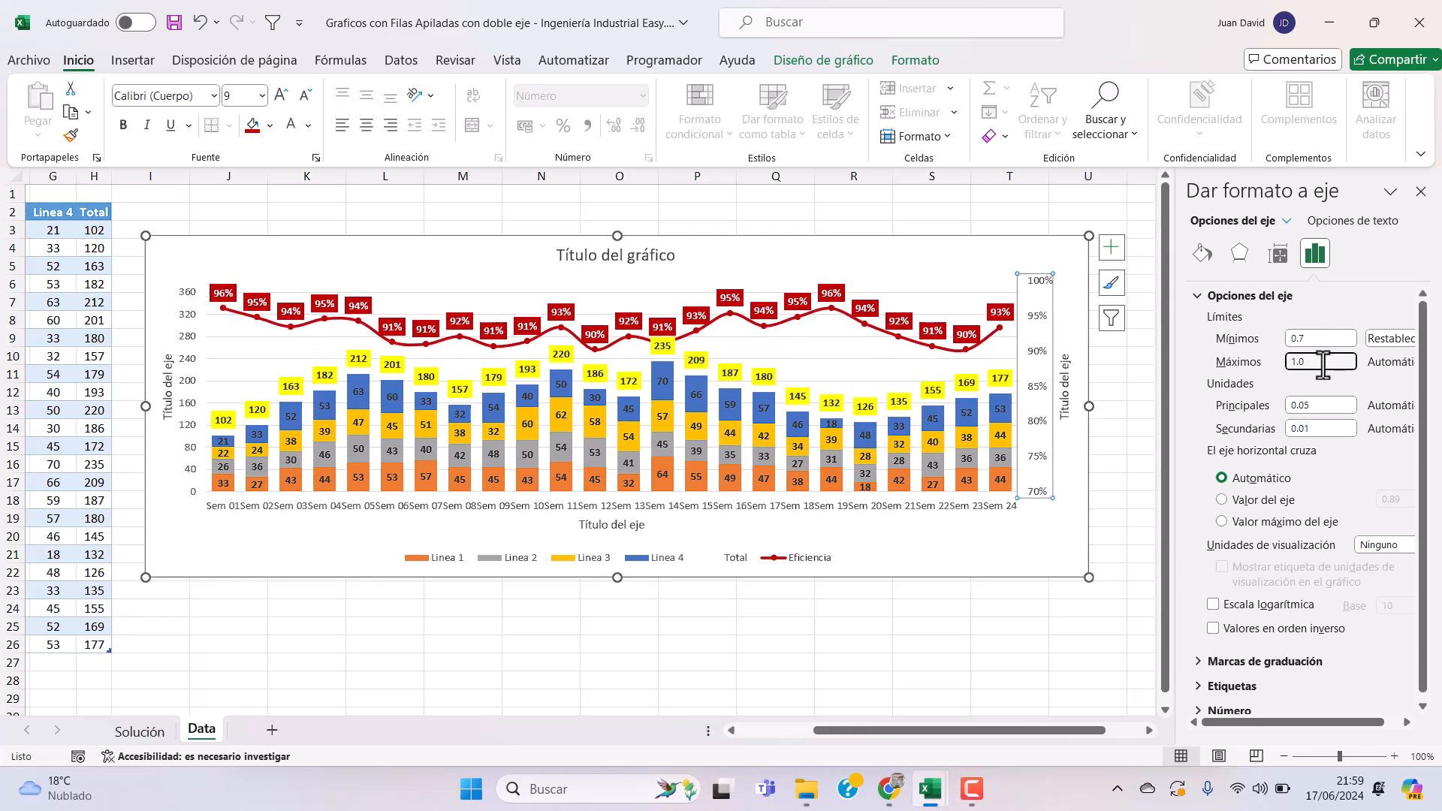
left_click(987, 564)
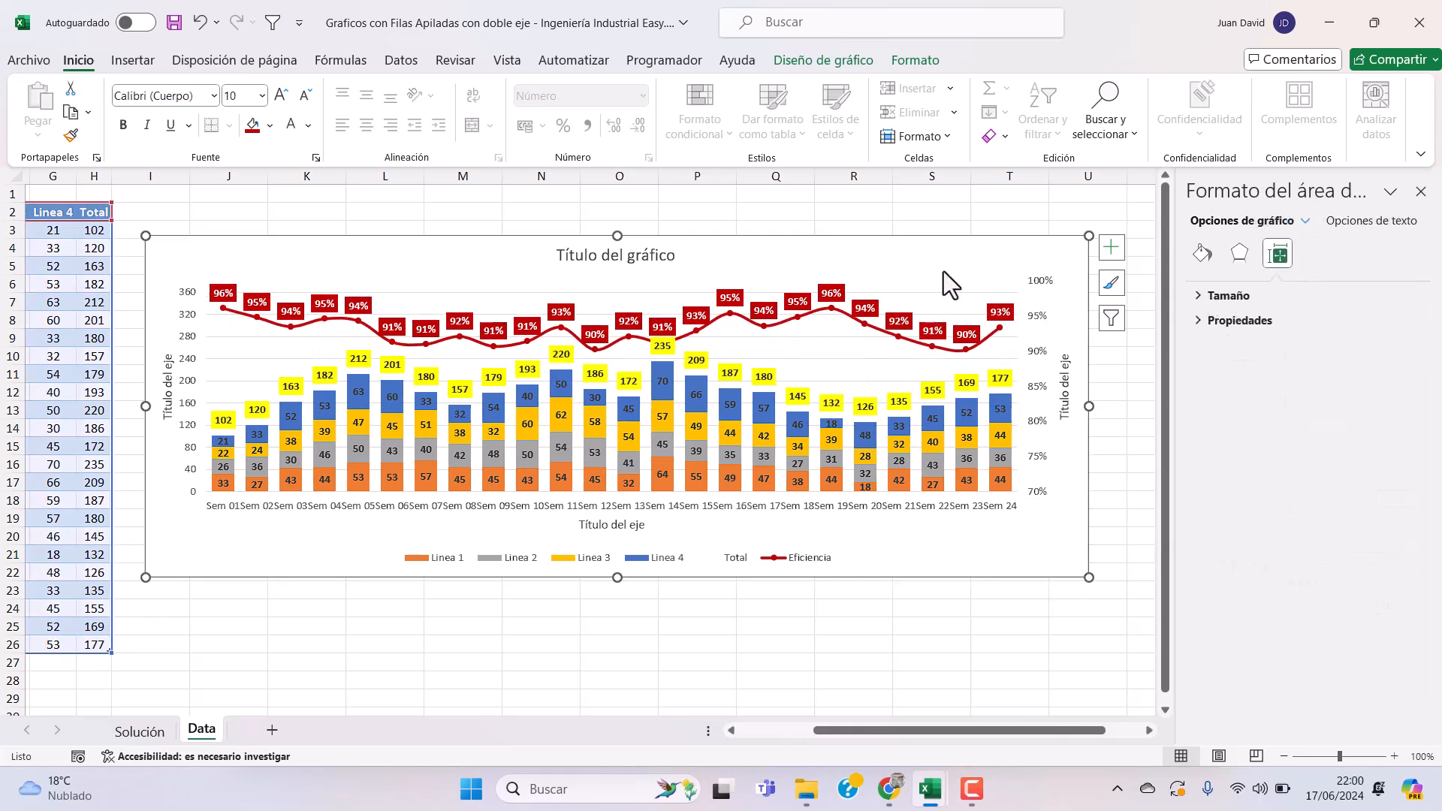
left_click_drag(617, 582, 618, 652)
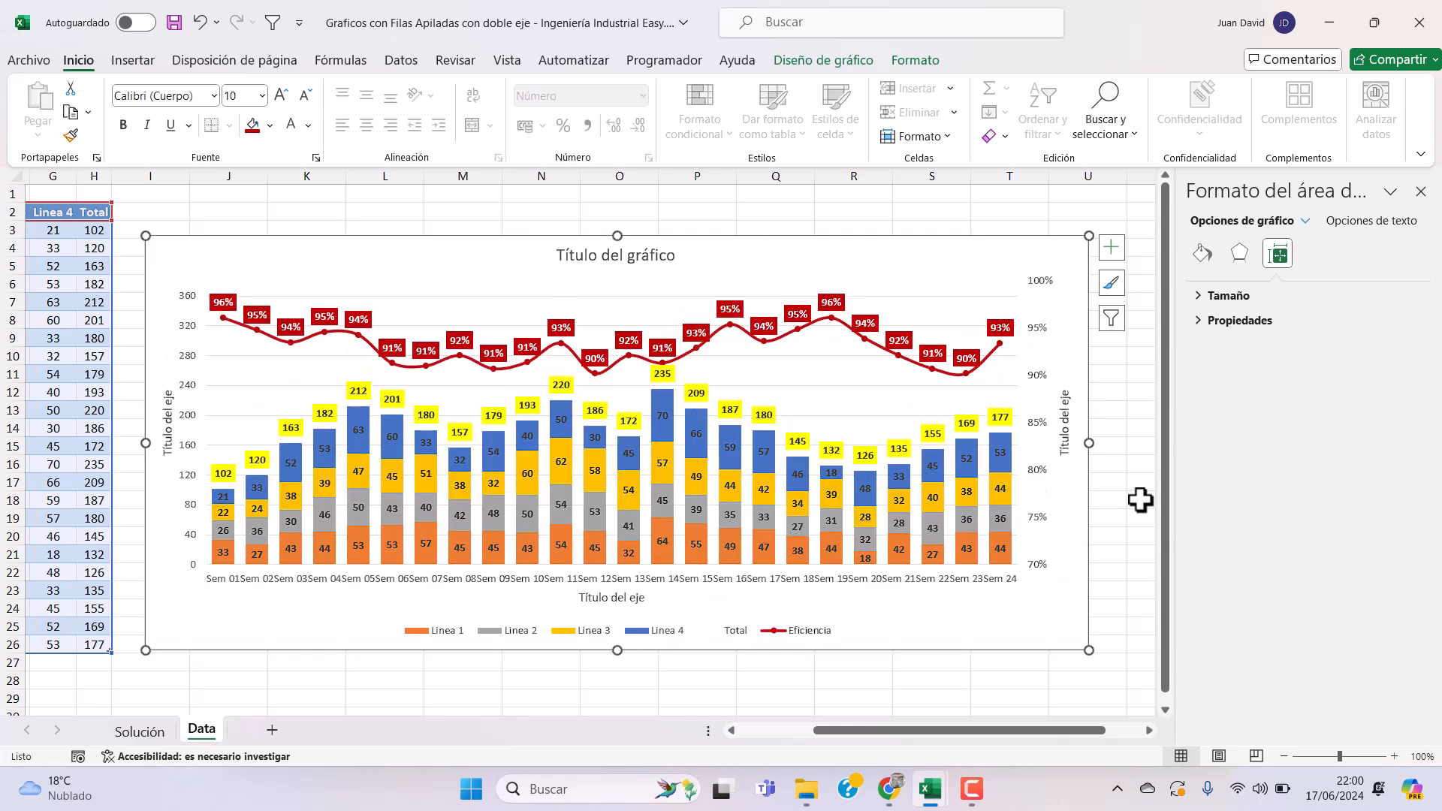
- Widen the chart slightly and set its title to "PRODUCCIÓN 2024: SELECCIÓN Y ENVASADO" in bold
left_click_drag(1089, 443, 1133, 443)
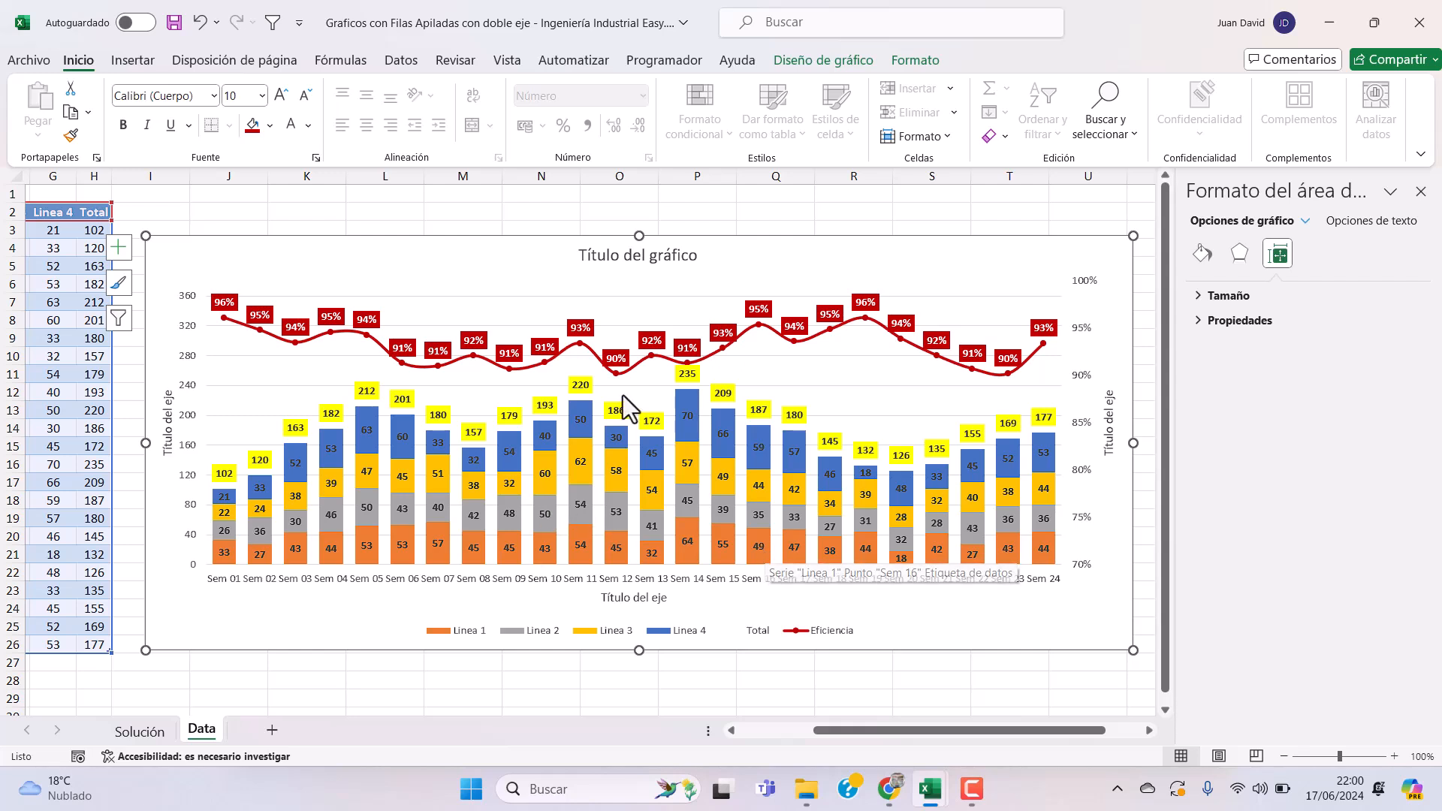
left_click(667, 256)
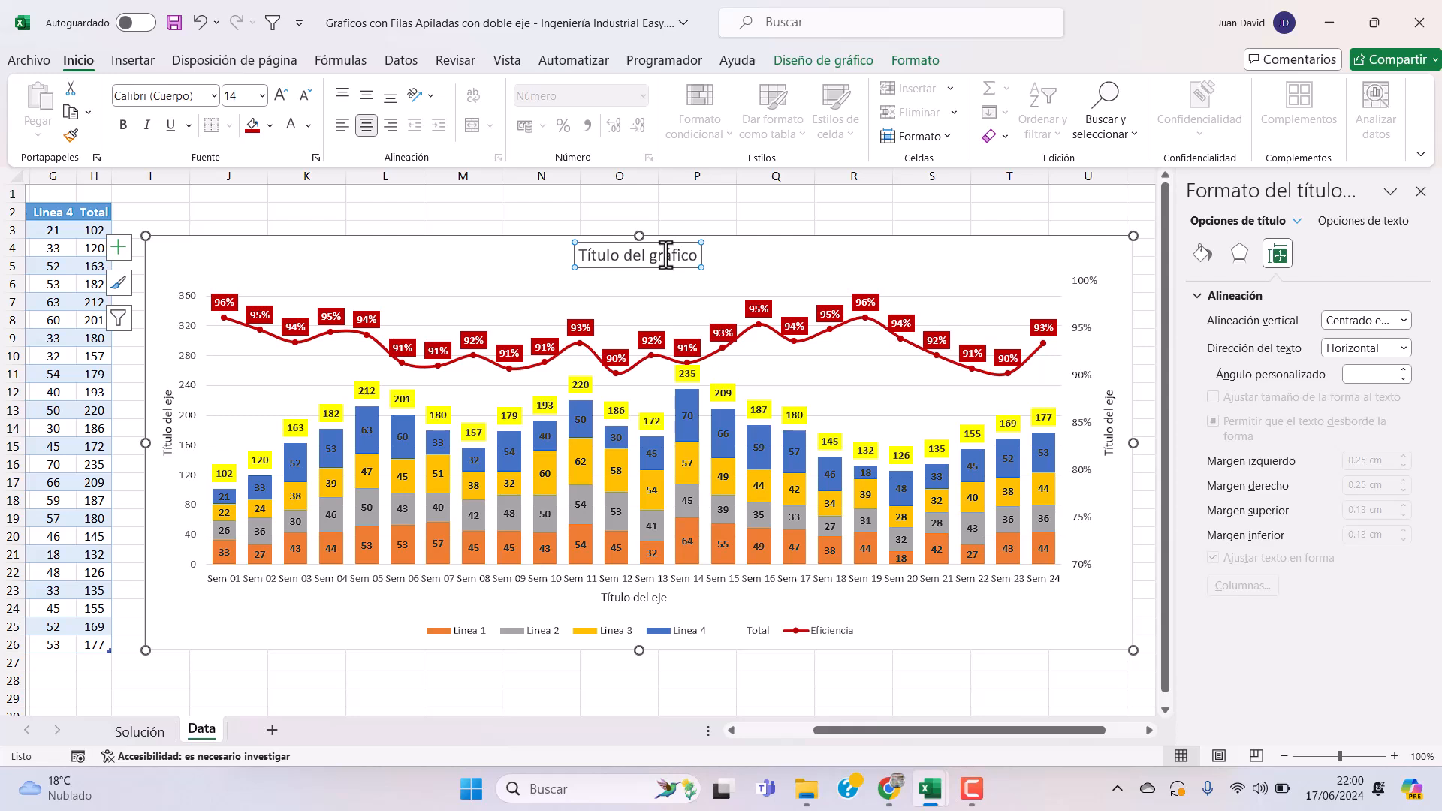
left_click(666, 256)
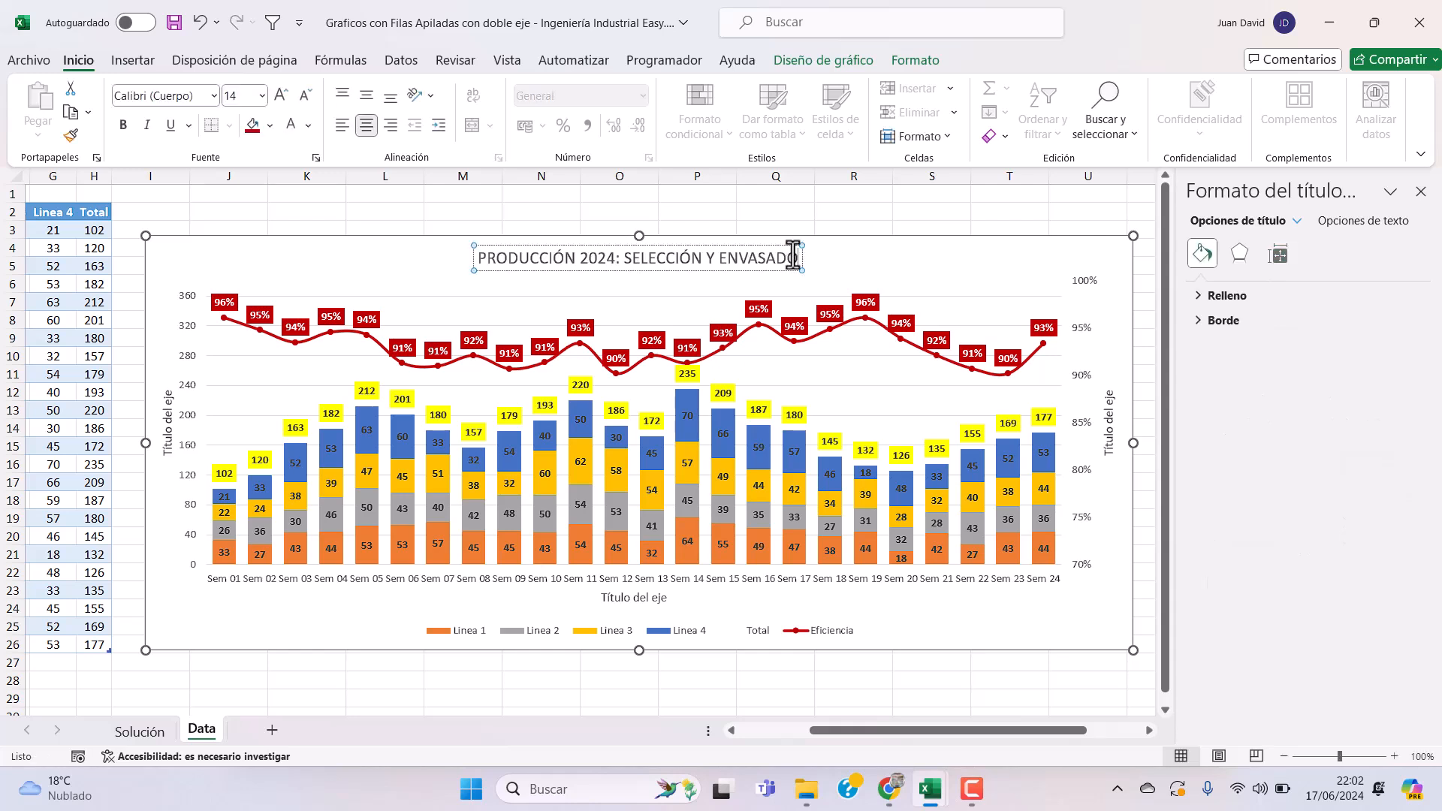
left_click(830, 264)
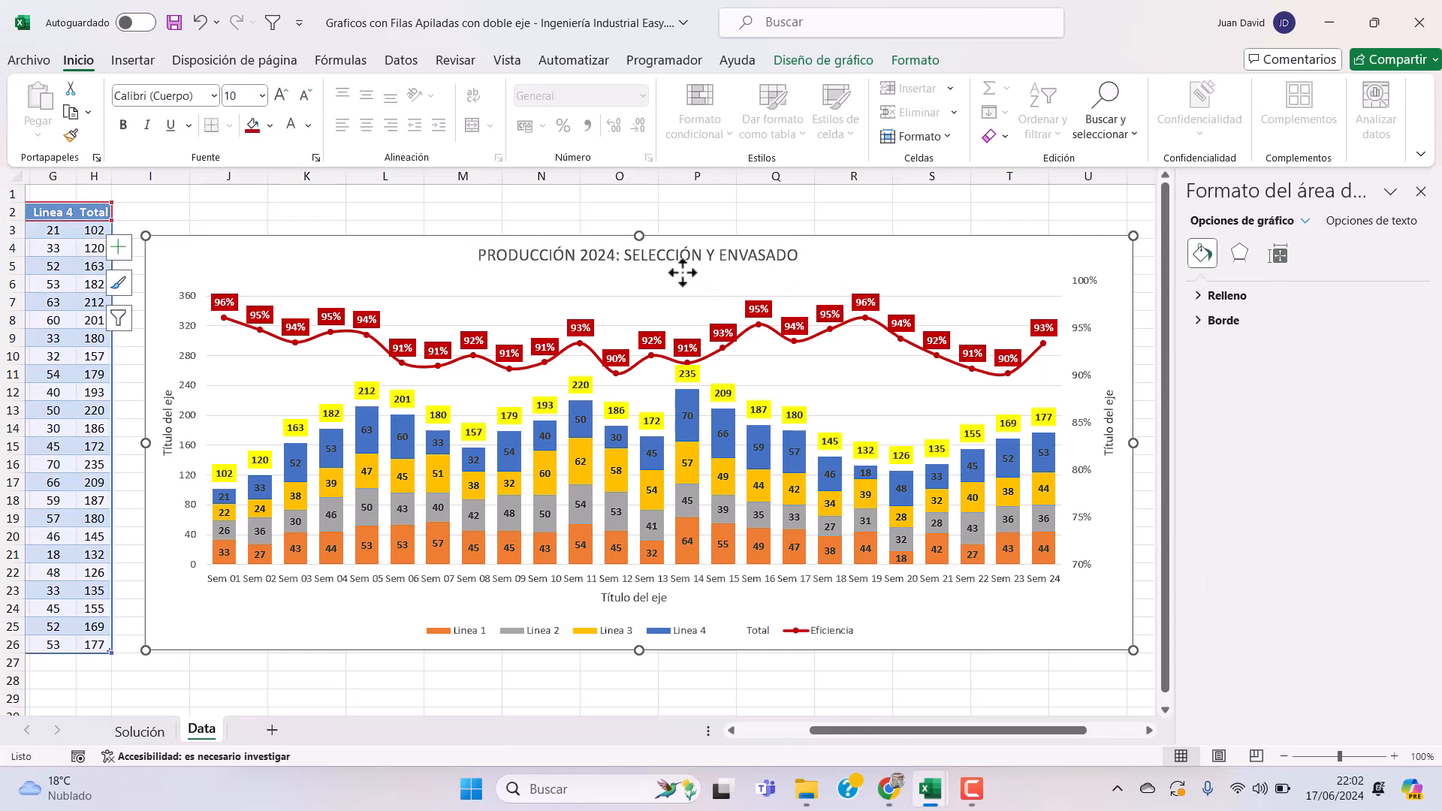
left_click(751, 259)
left_click(123, 125)
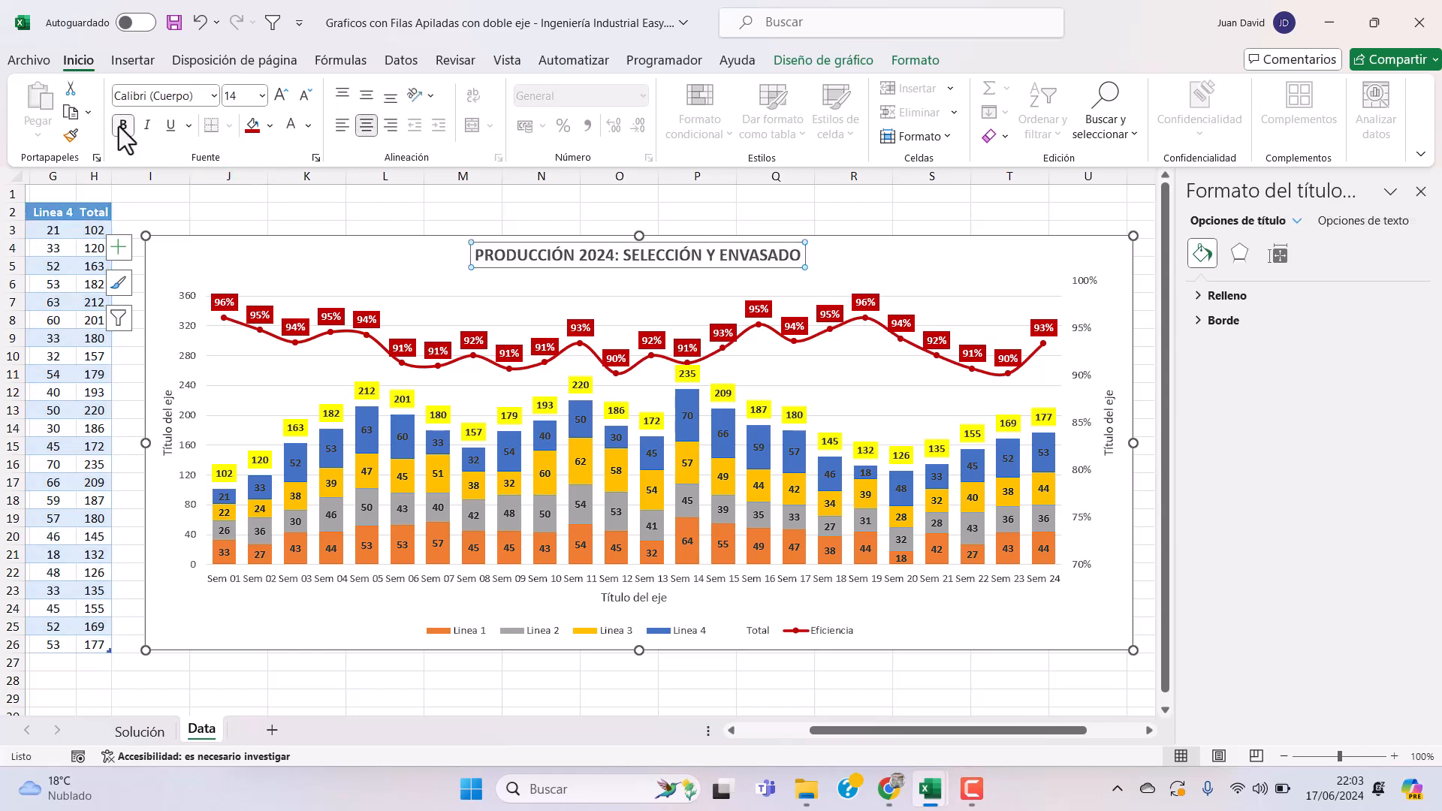
- Title the primary vertical axis "TM Materia Prima" and the secondary vertical axis "% Eficiencia", both in bold
left_click(162, 413)
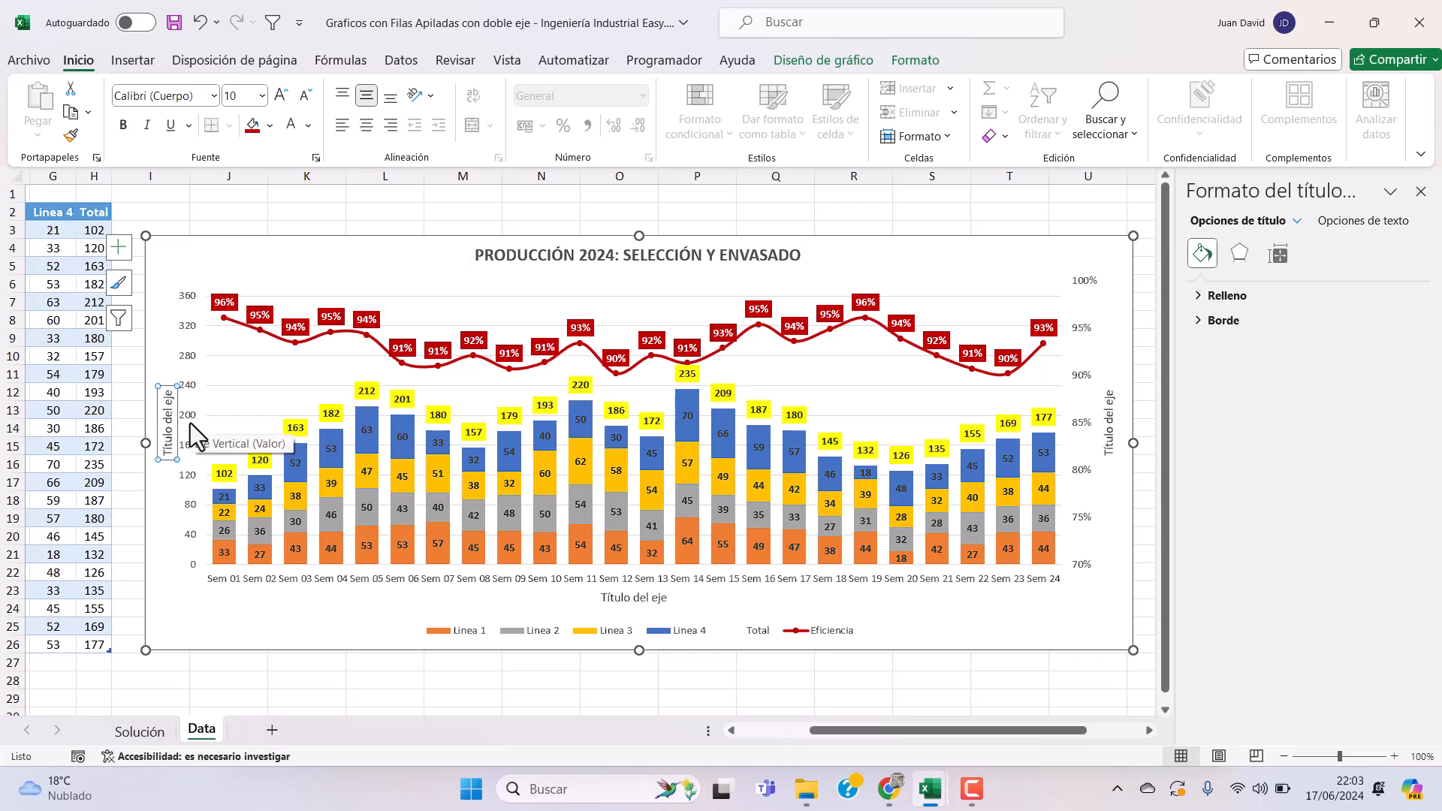
type("P")
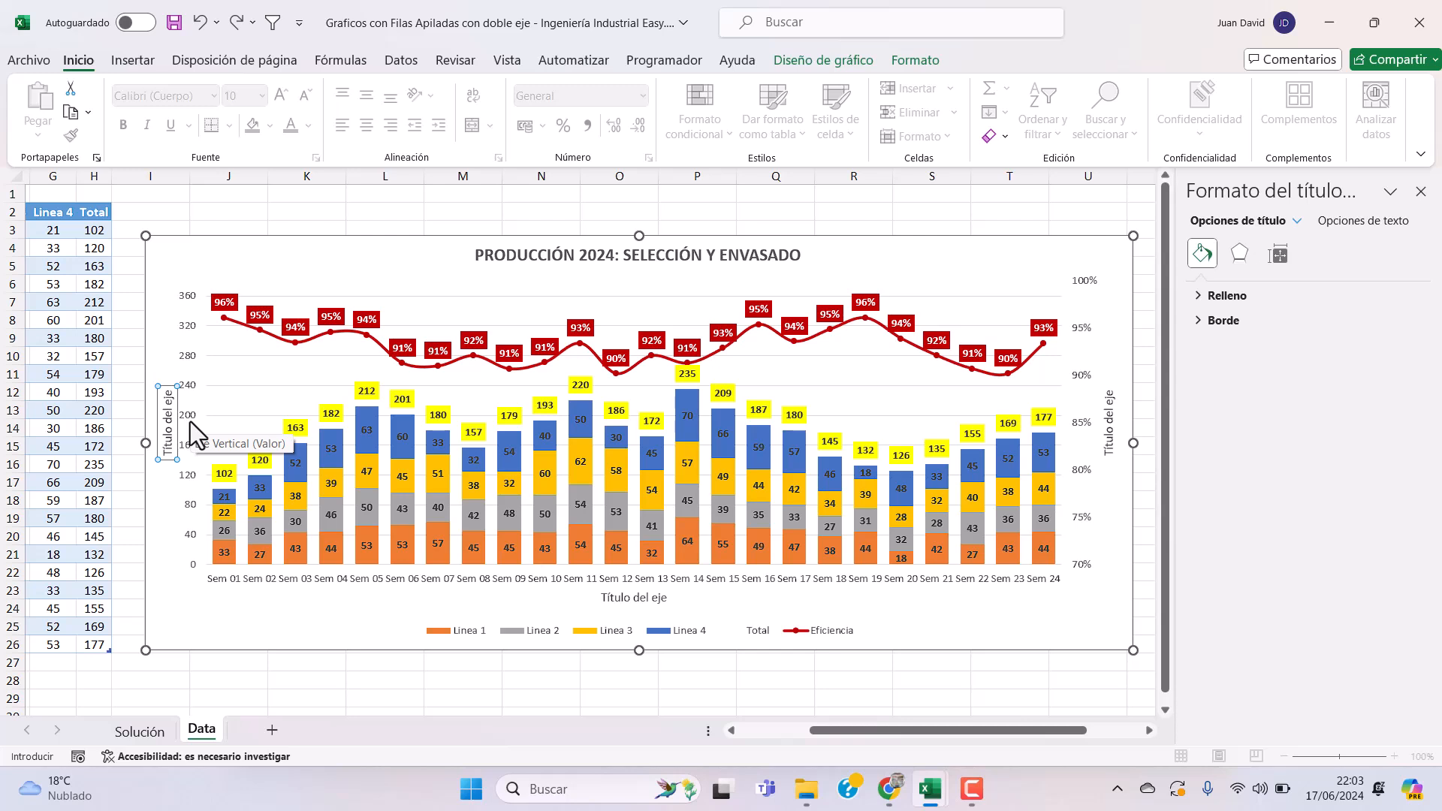
key("Return")
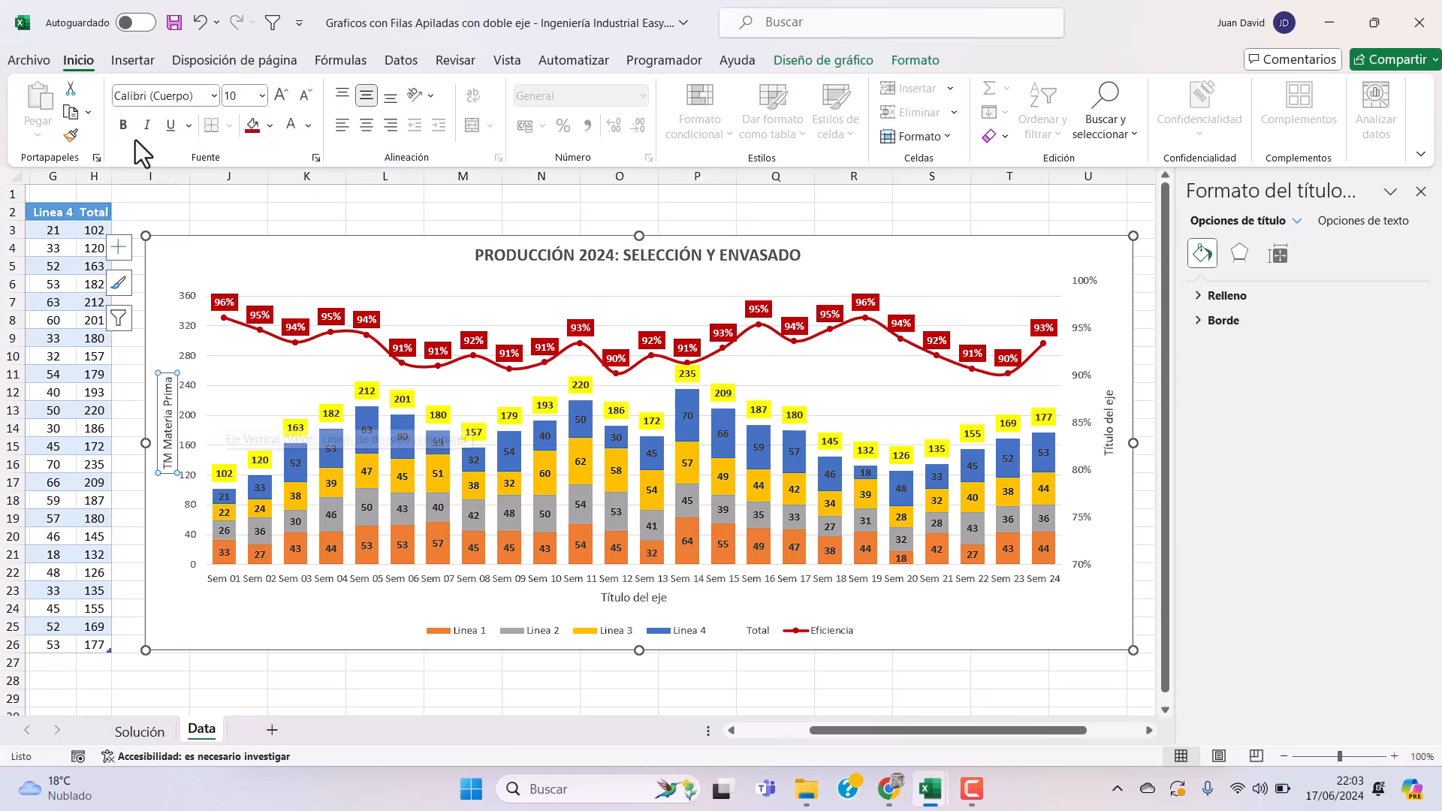
left_click(1112, 428)
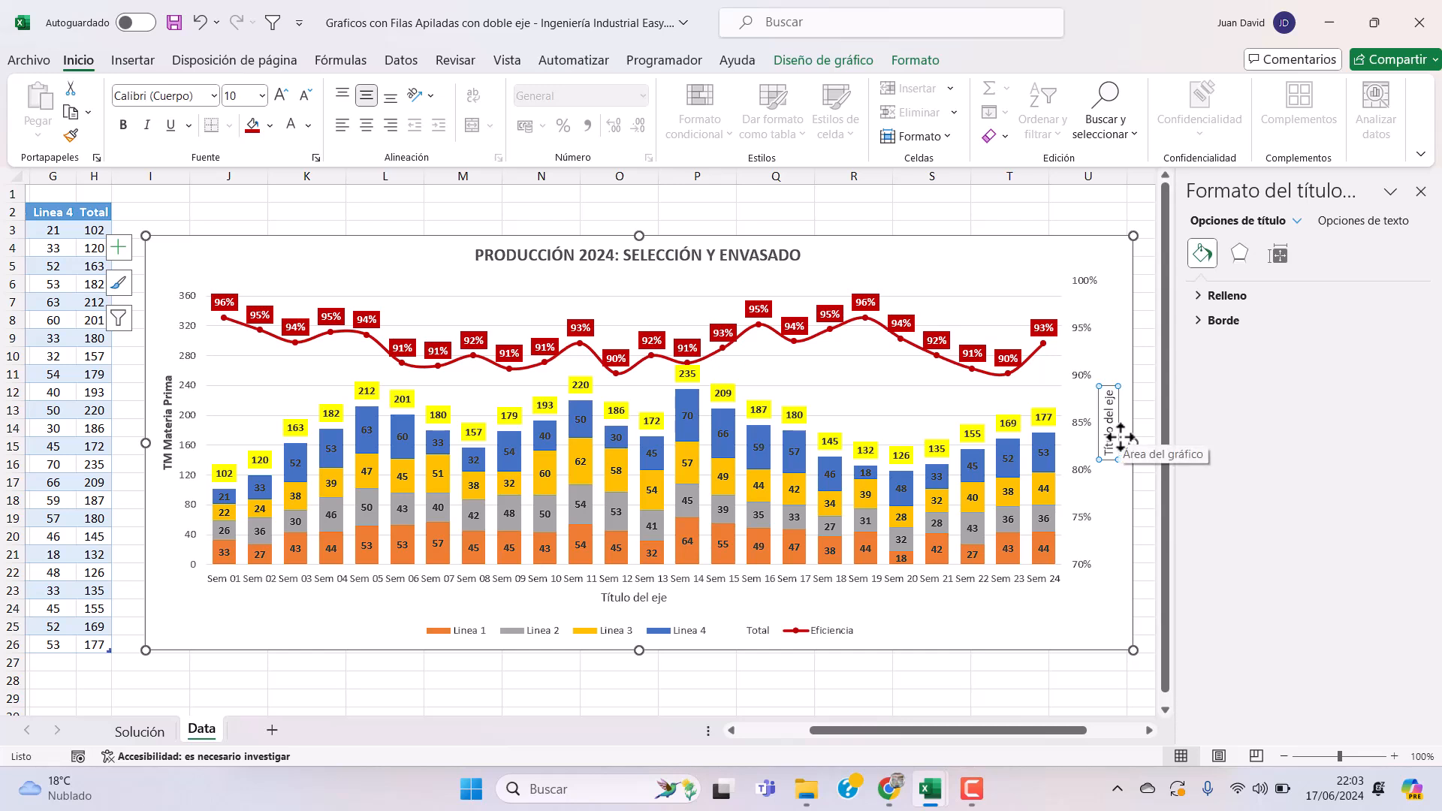
type("E")
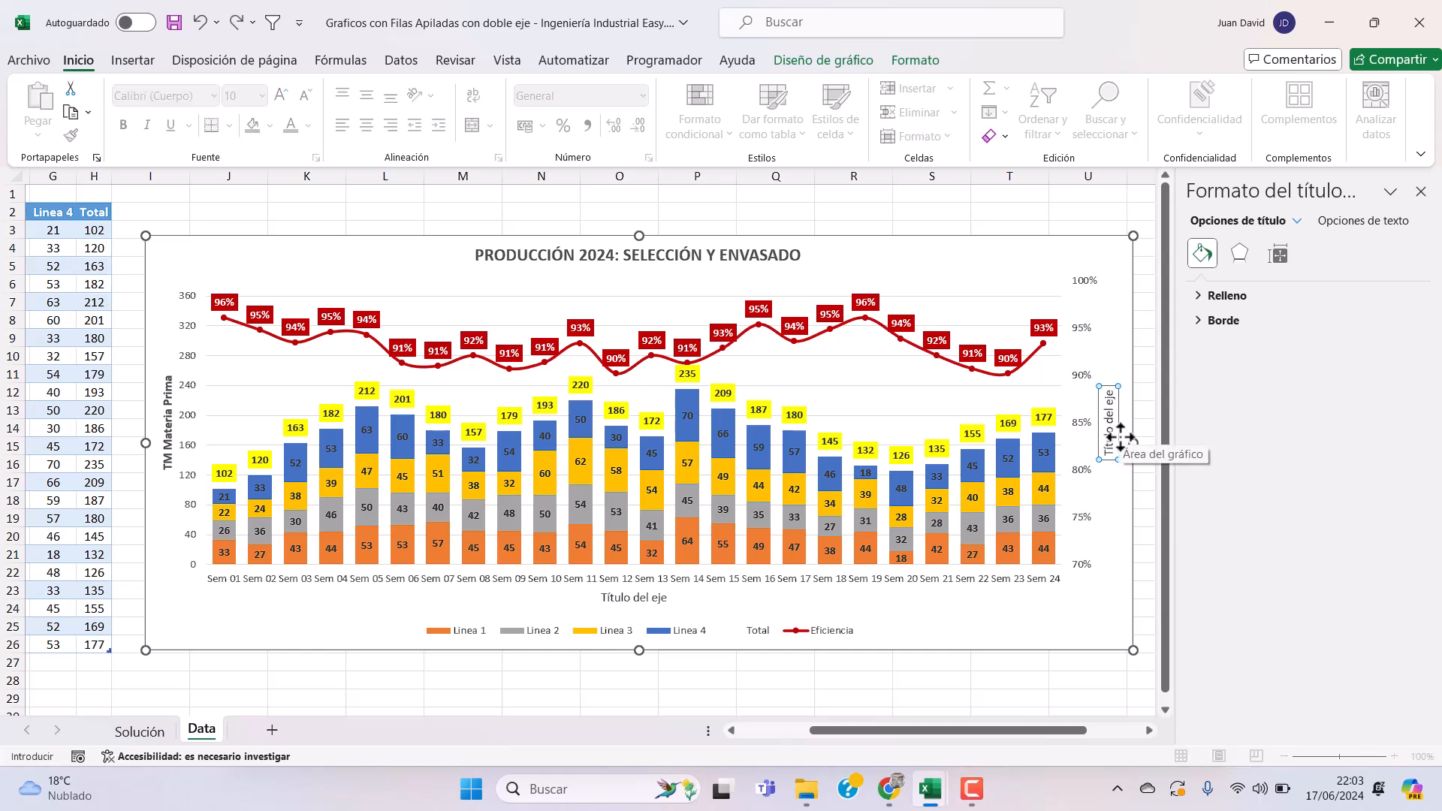
key("Return")
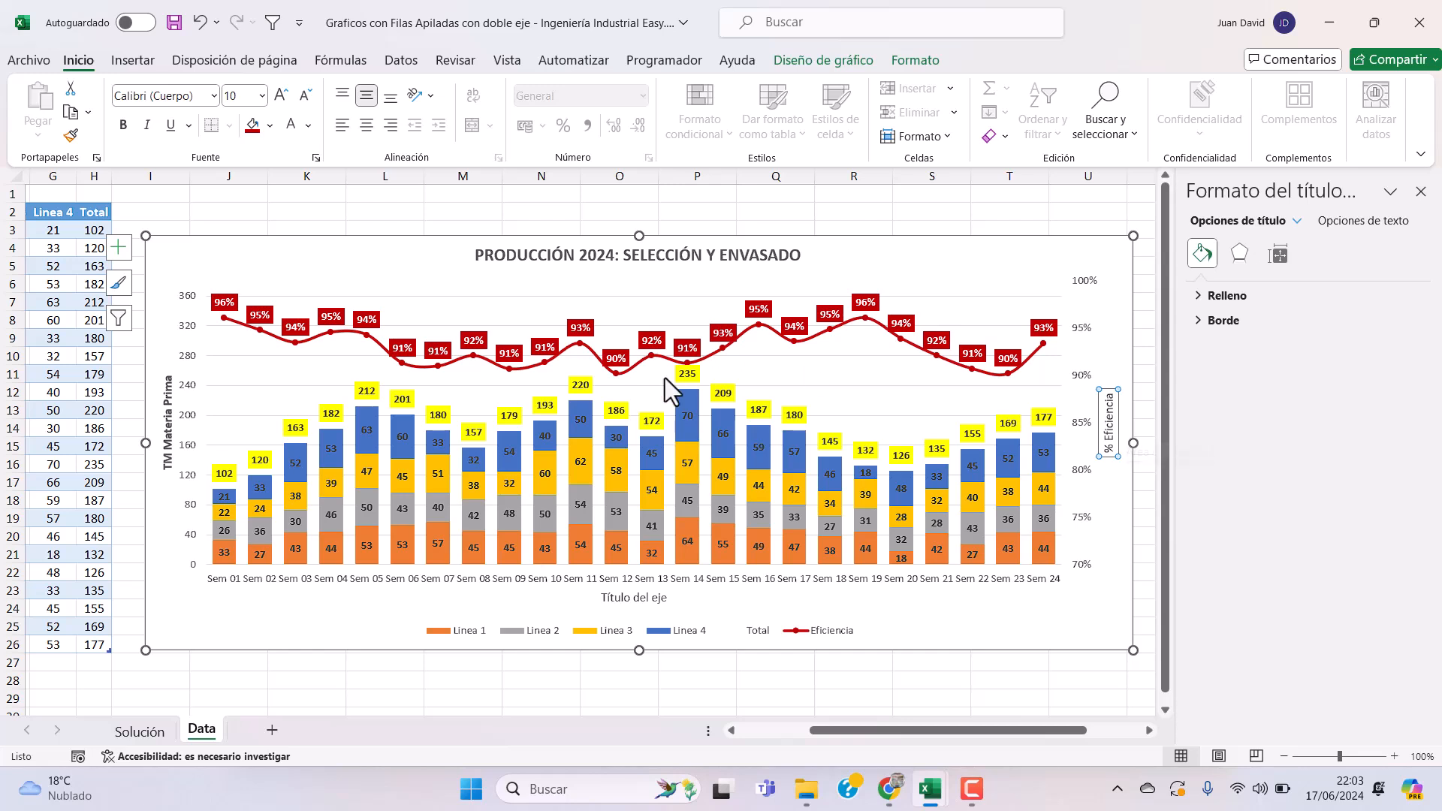
left_click(123, 125)
- Title the horizontal axis "Semana" in bold and widen the chart rightward into column W
left_click(640, 596)
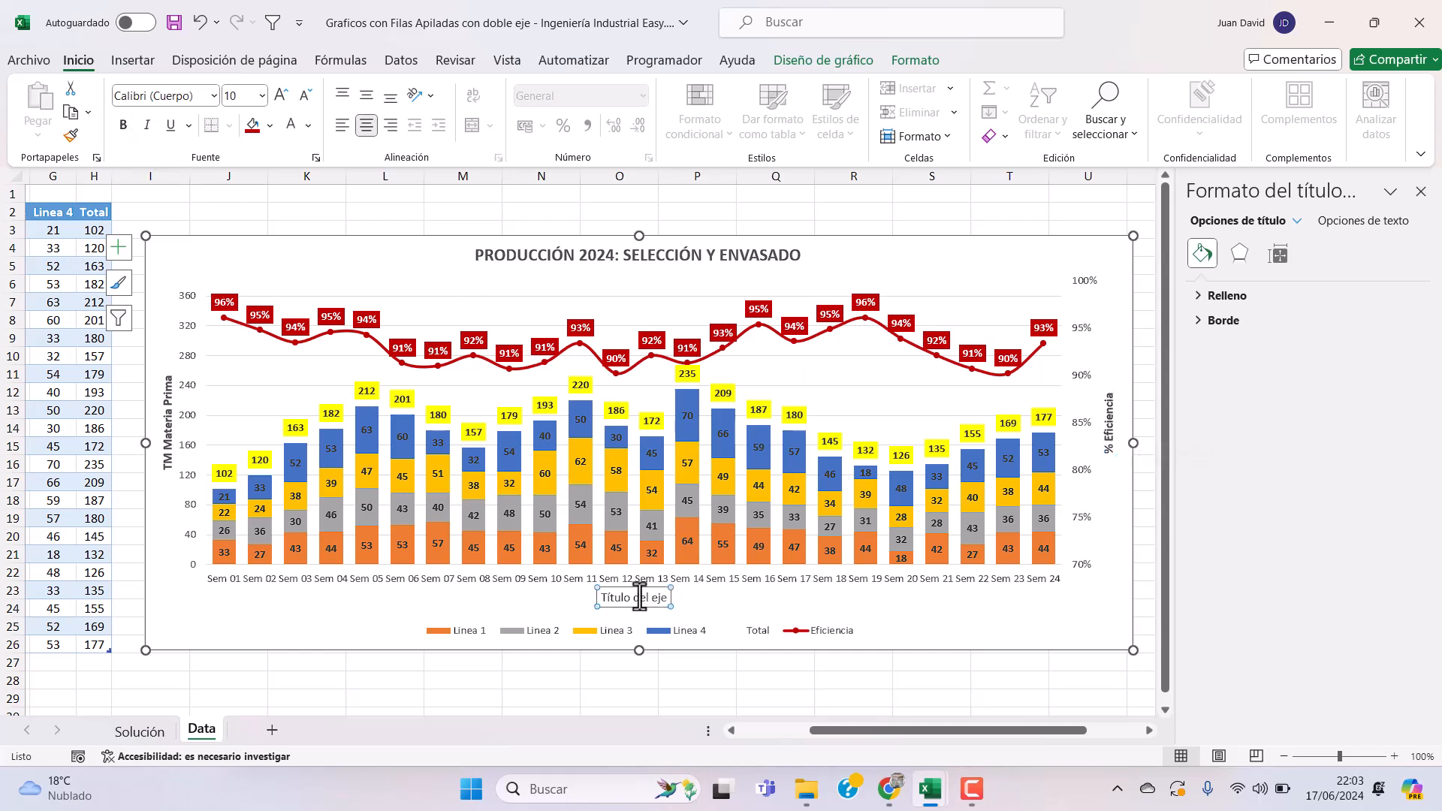
type("Semana")
key("Return")
left_click(123, 125)
left_click(1420, 191)
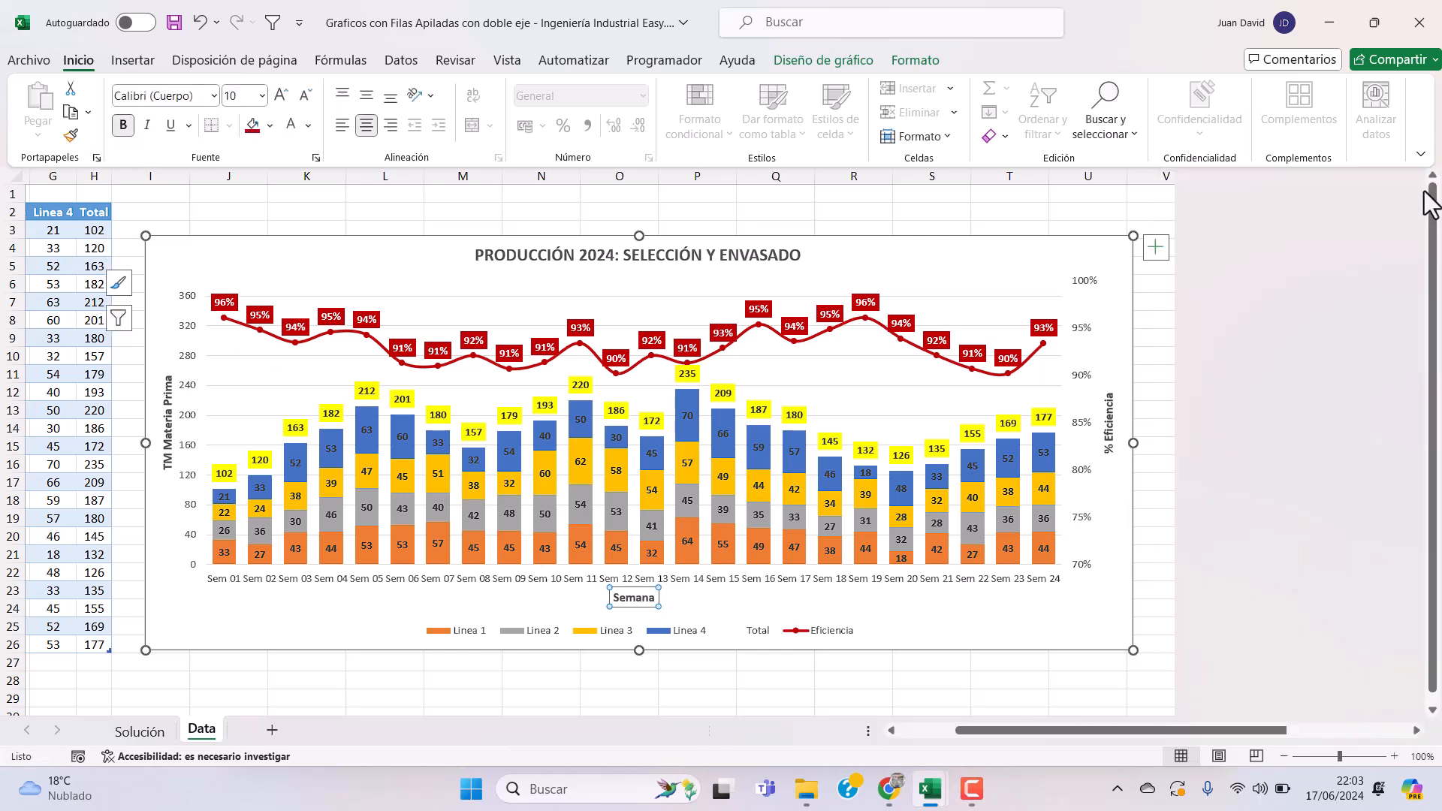
left_click_drag(1133, 444, 1238, 443)
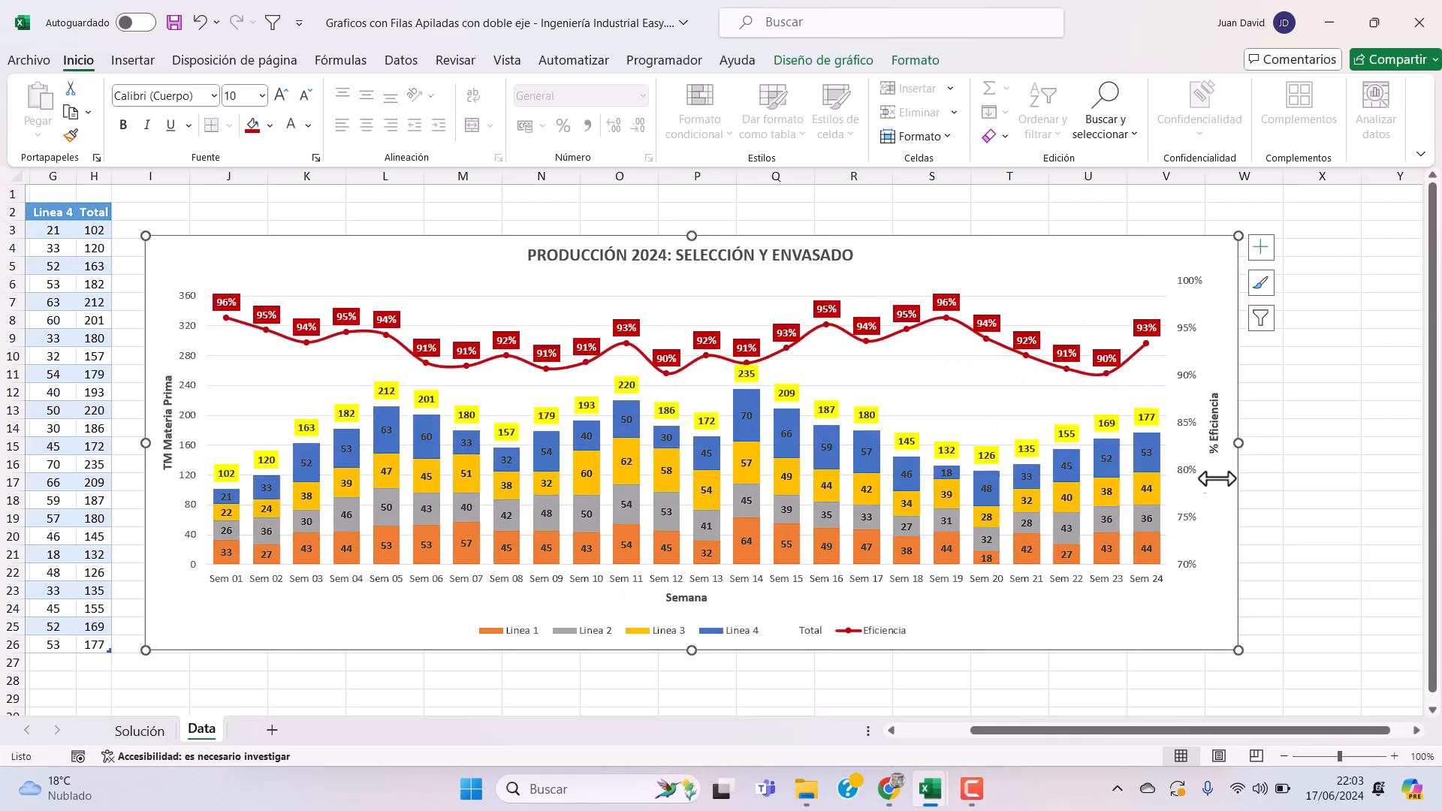
- Remove the Total entry from the chart legend
mouse_move(1131, 561)
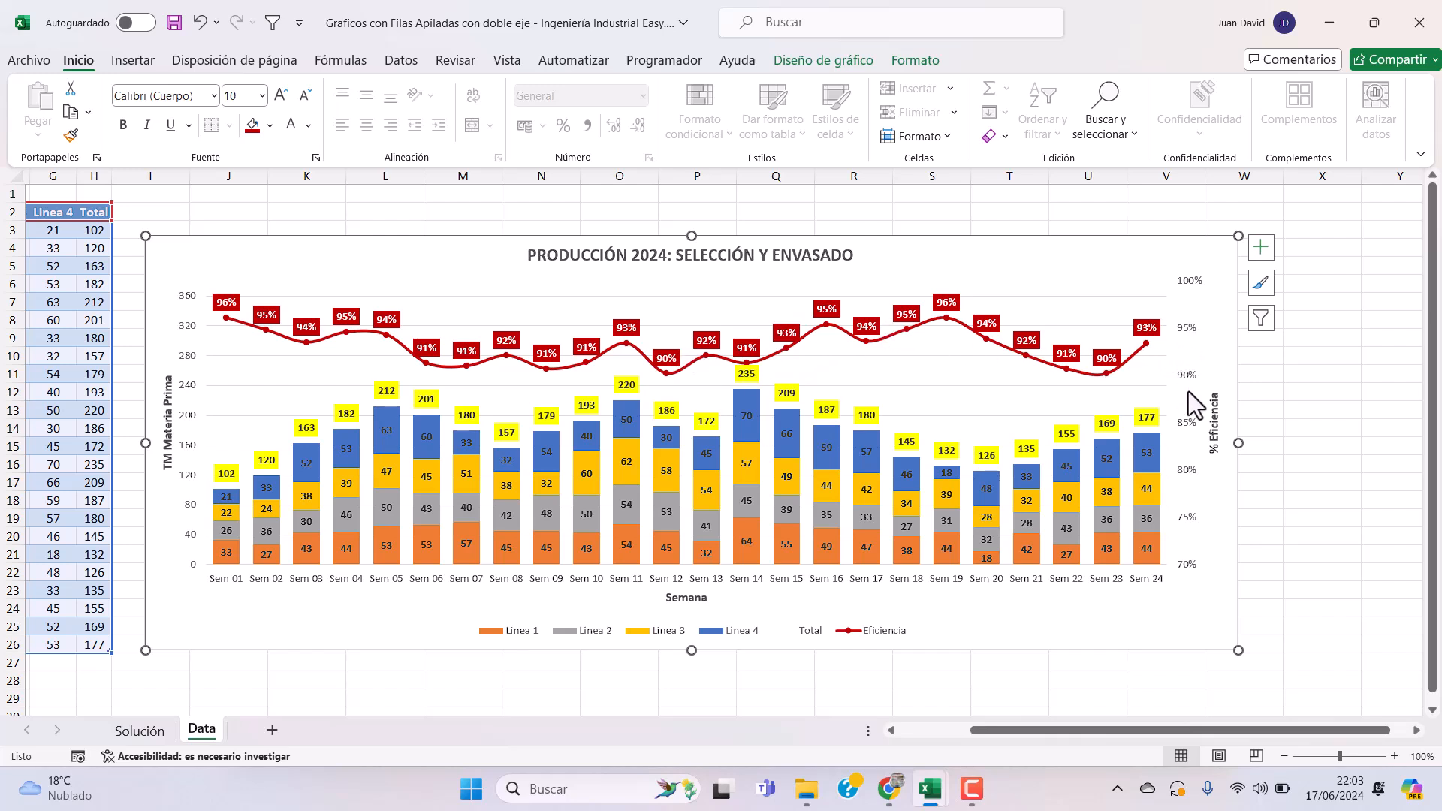
left_click(804, 631)
left_click(803, 632)
key("Delete")
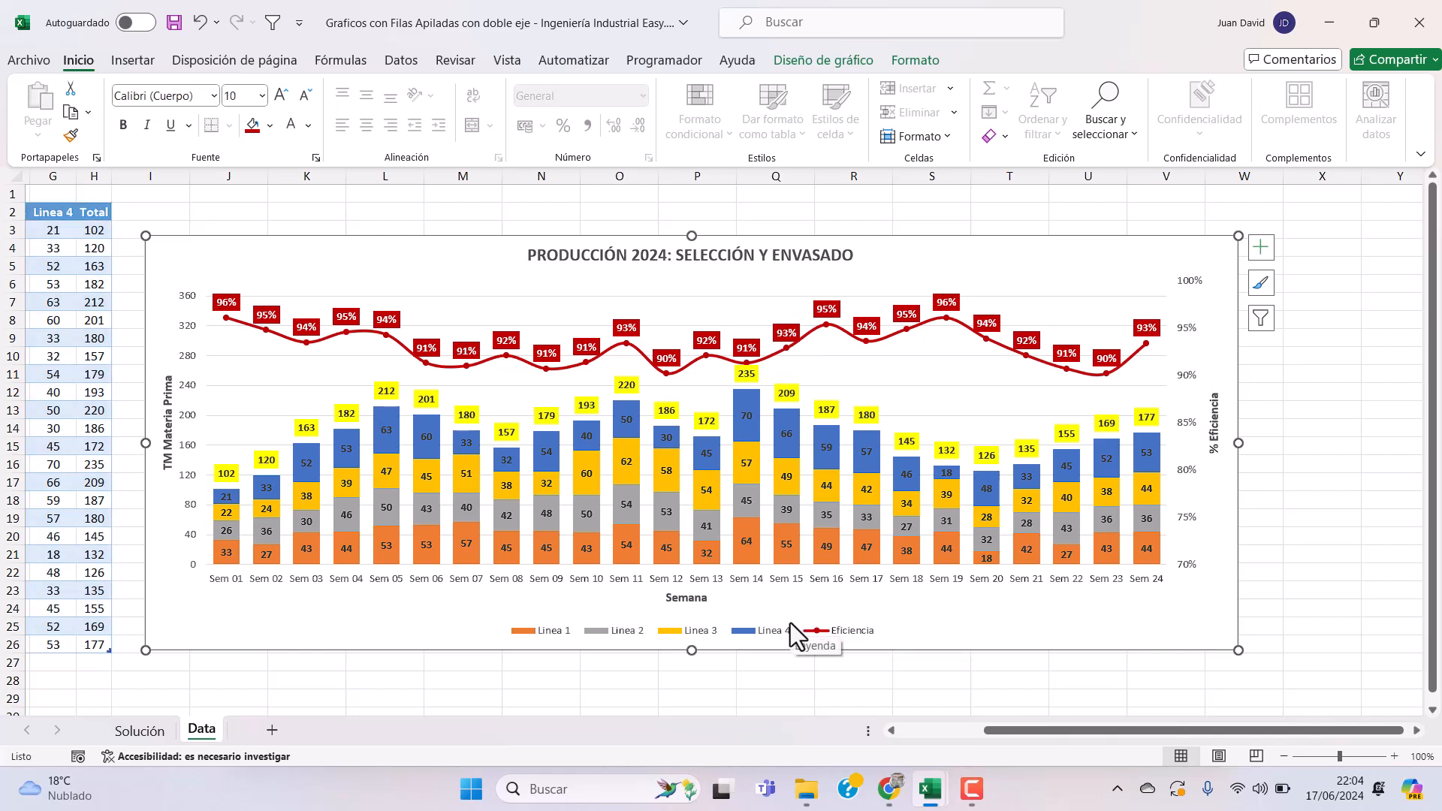
left_click(960, 678)
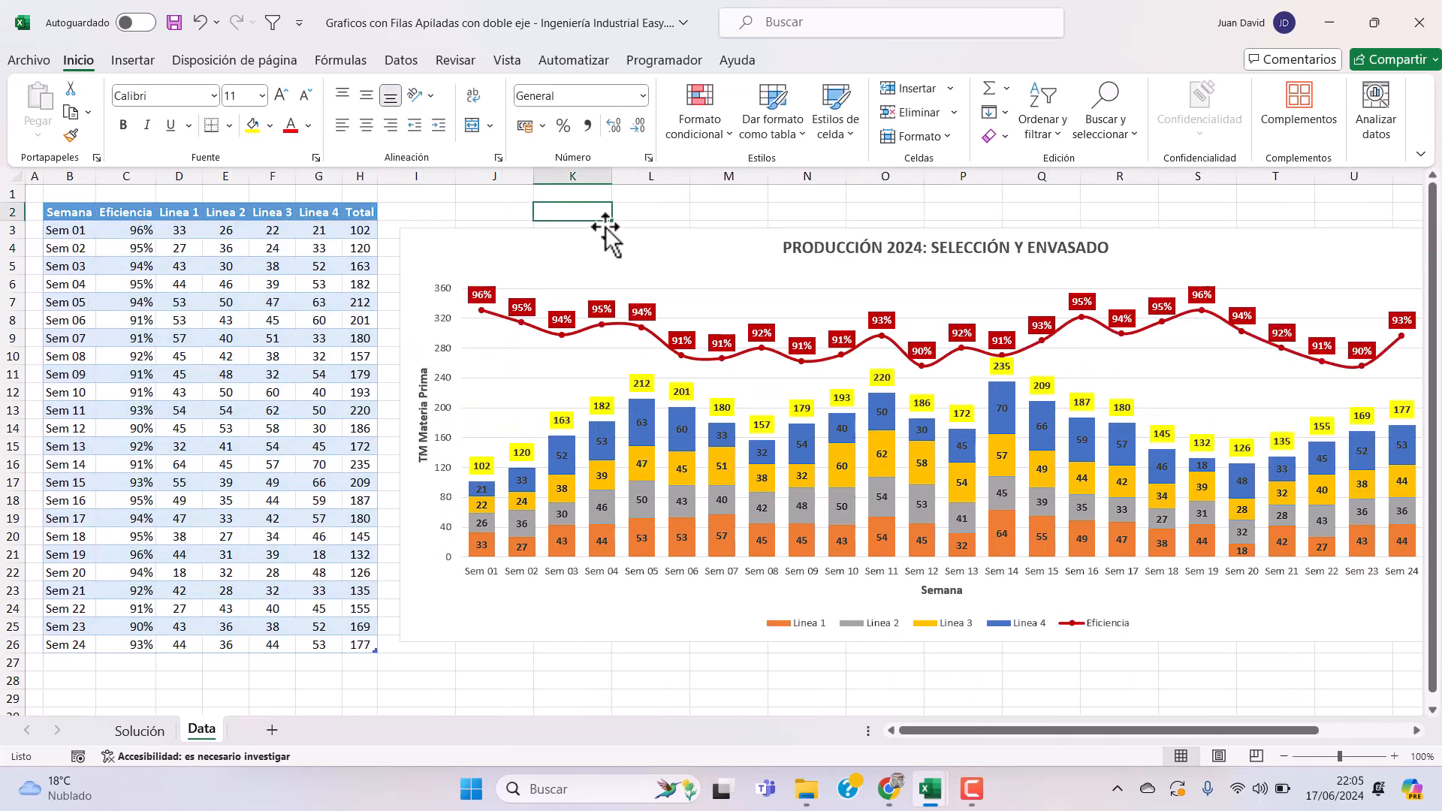
- Narrow the chart from its left edge and move it beside the table so it spans columns I to U
left_click(590, 248)
left_click_drag(402, 435, 481, 436)
left_click_drag(1181, 241, 1089, 244)
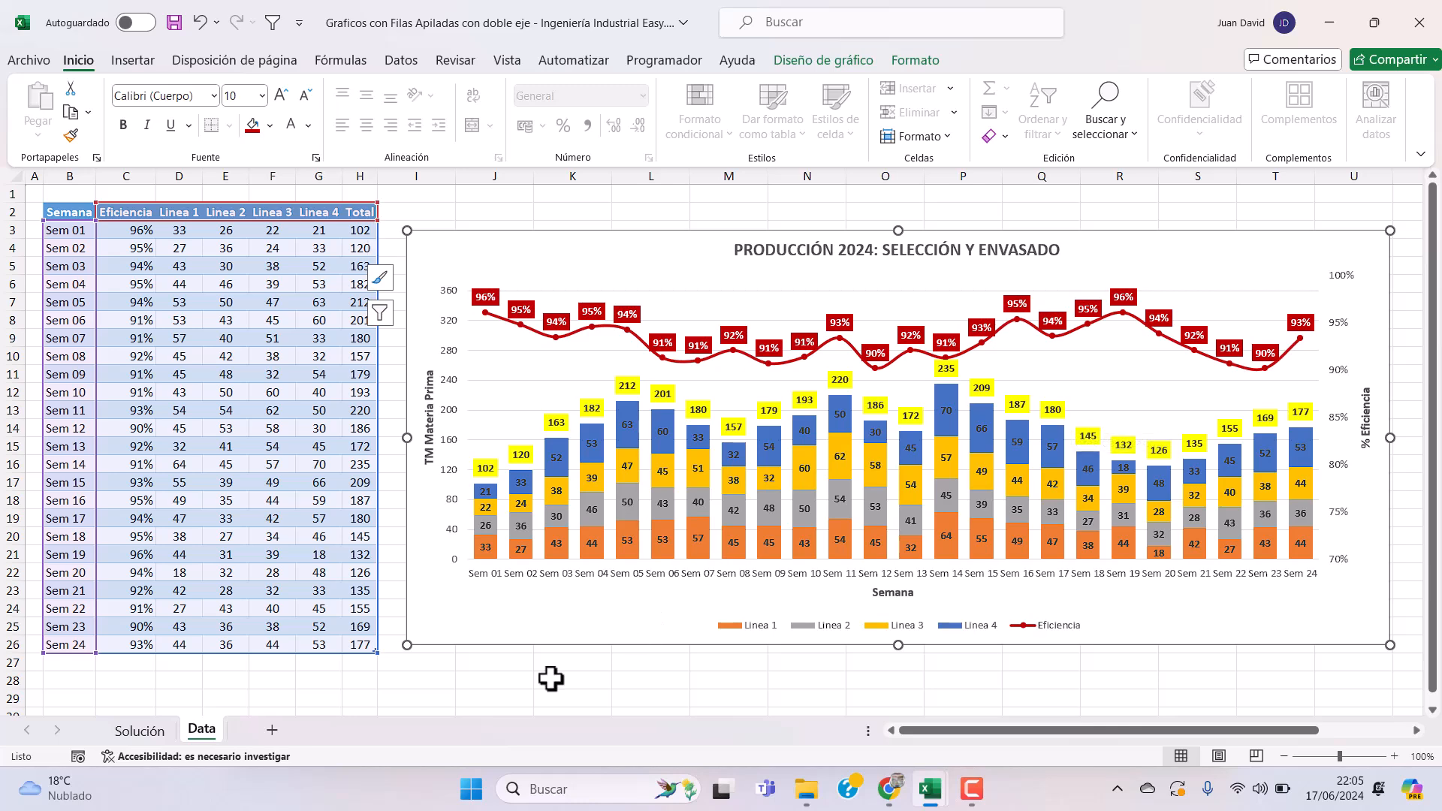
left_click(554, 679)
- Add a new table row for Sem 25 in row 27 with an Eficiencia of 96%
left_click(79, 664)
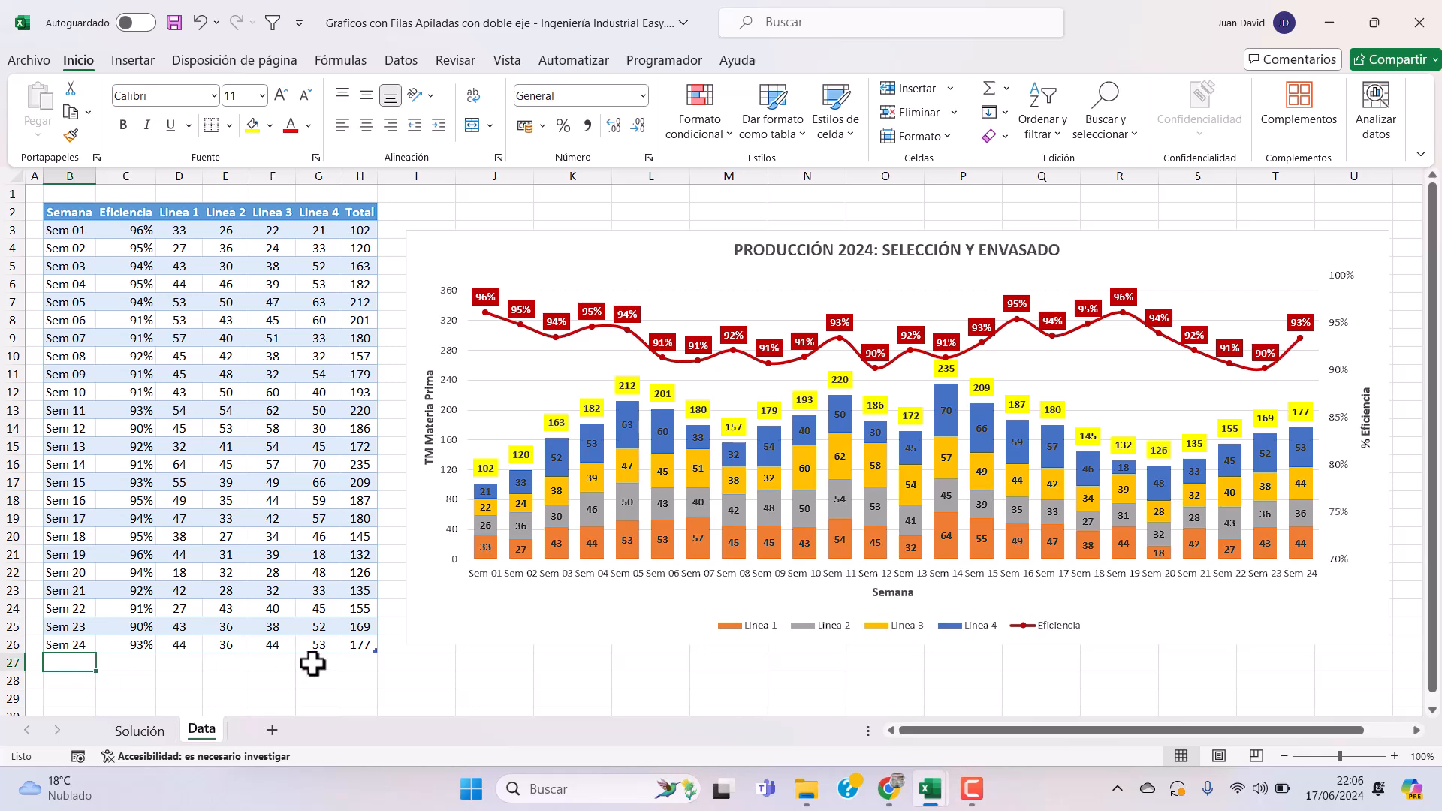
type("Sem 25")
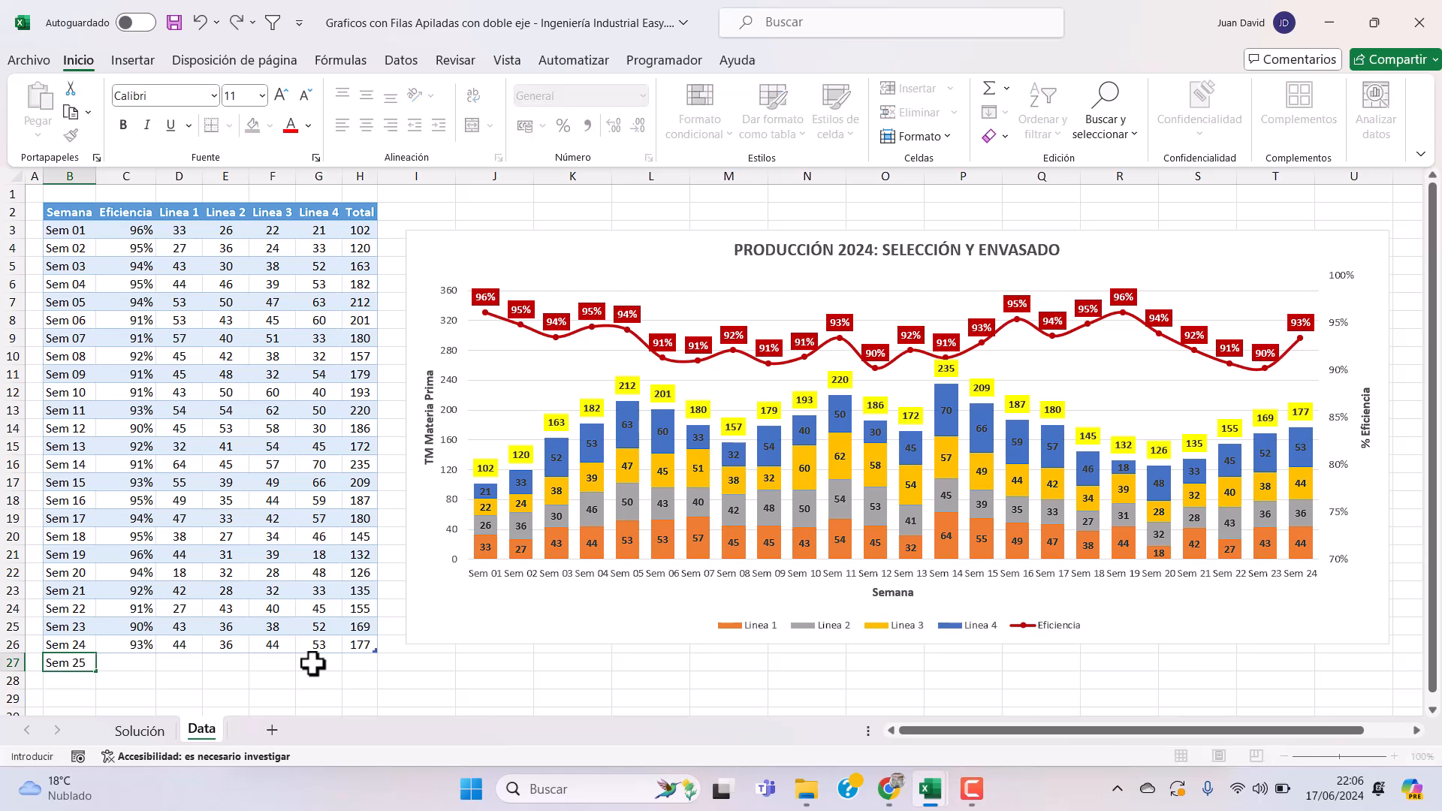
key("Return")
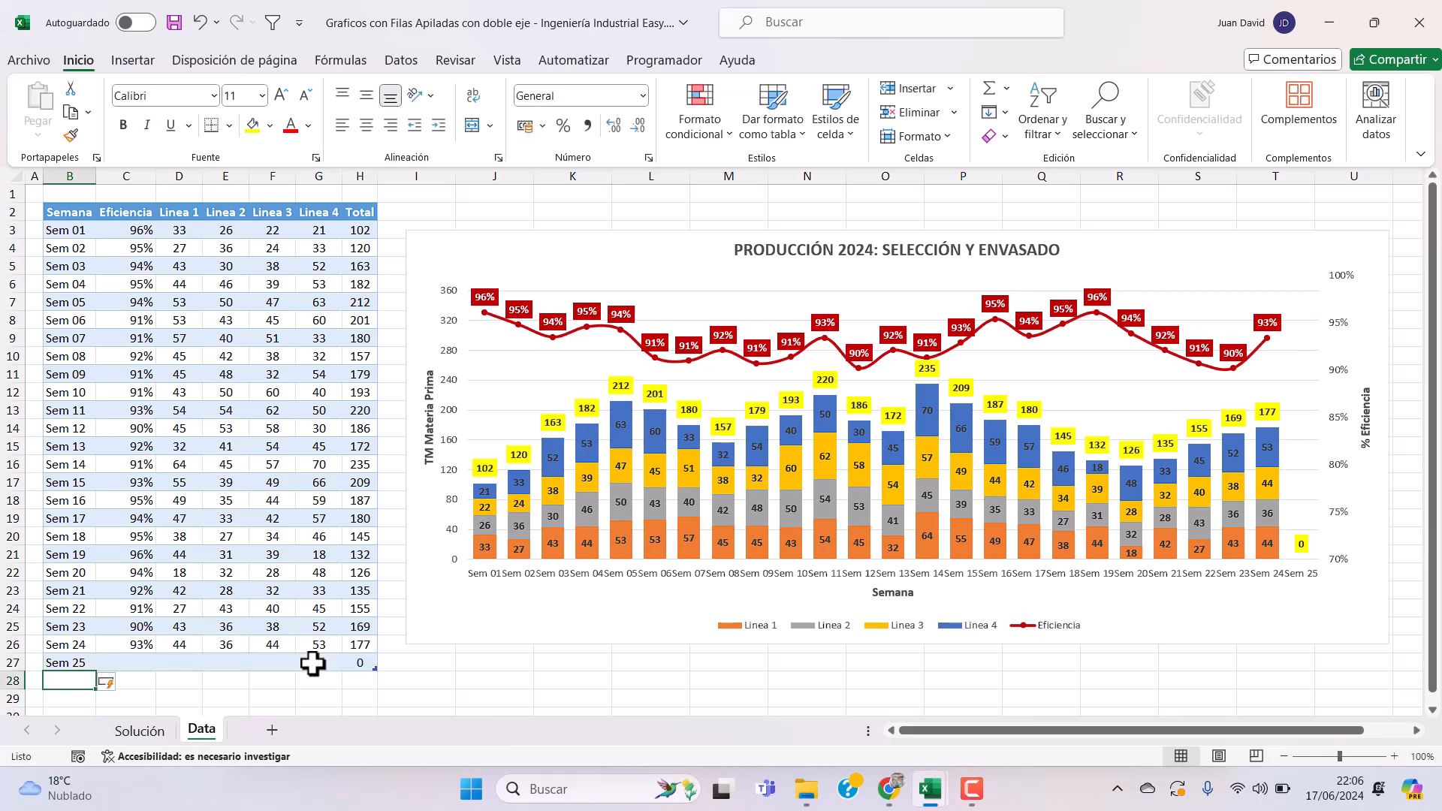
left_click(126, 664)
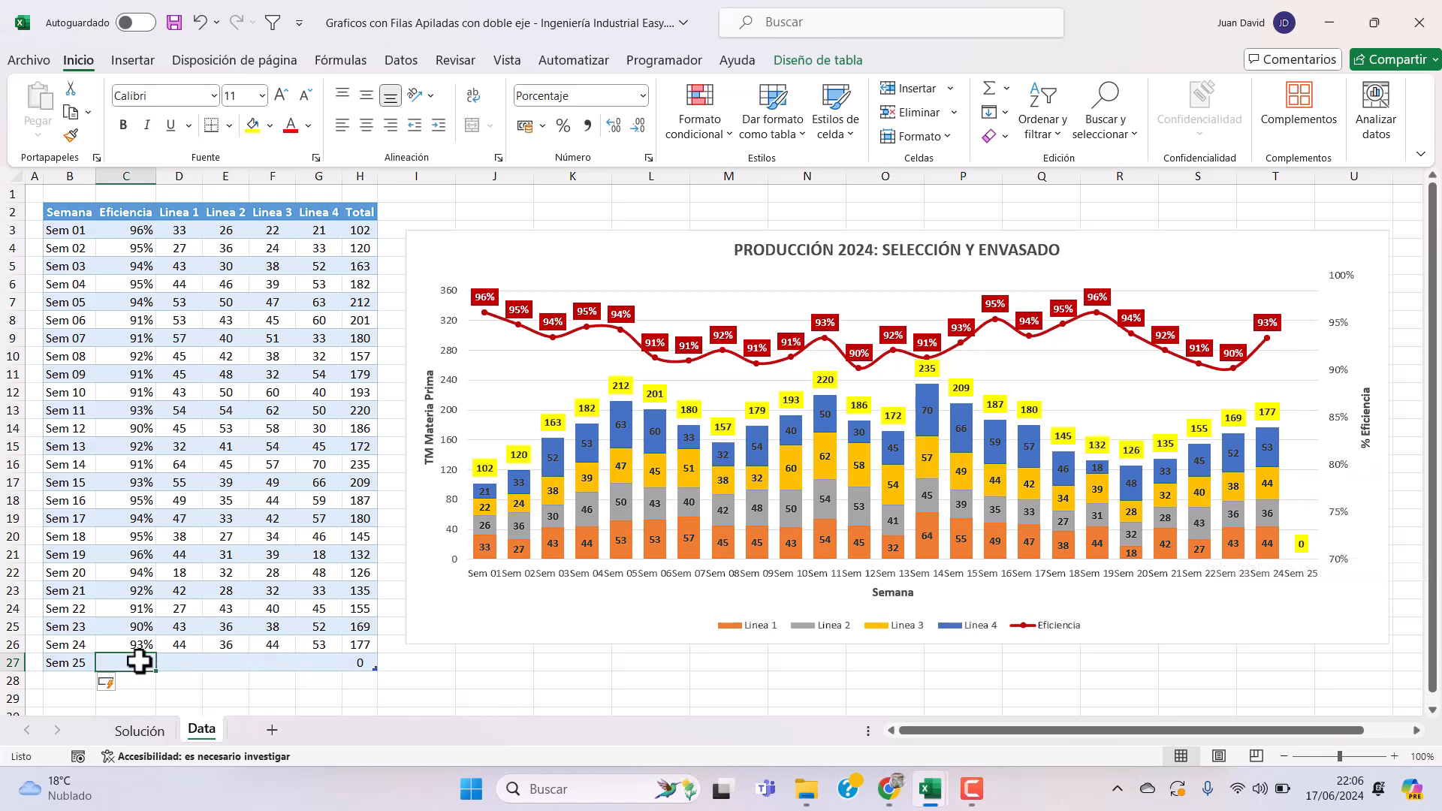
type("96")
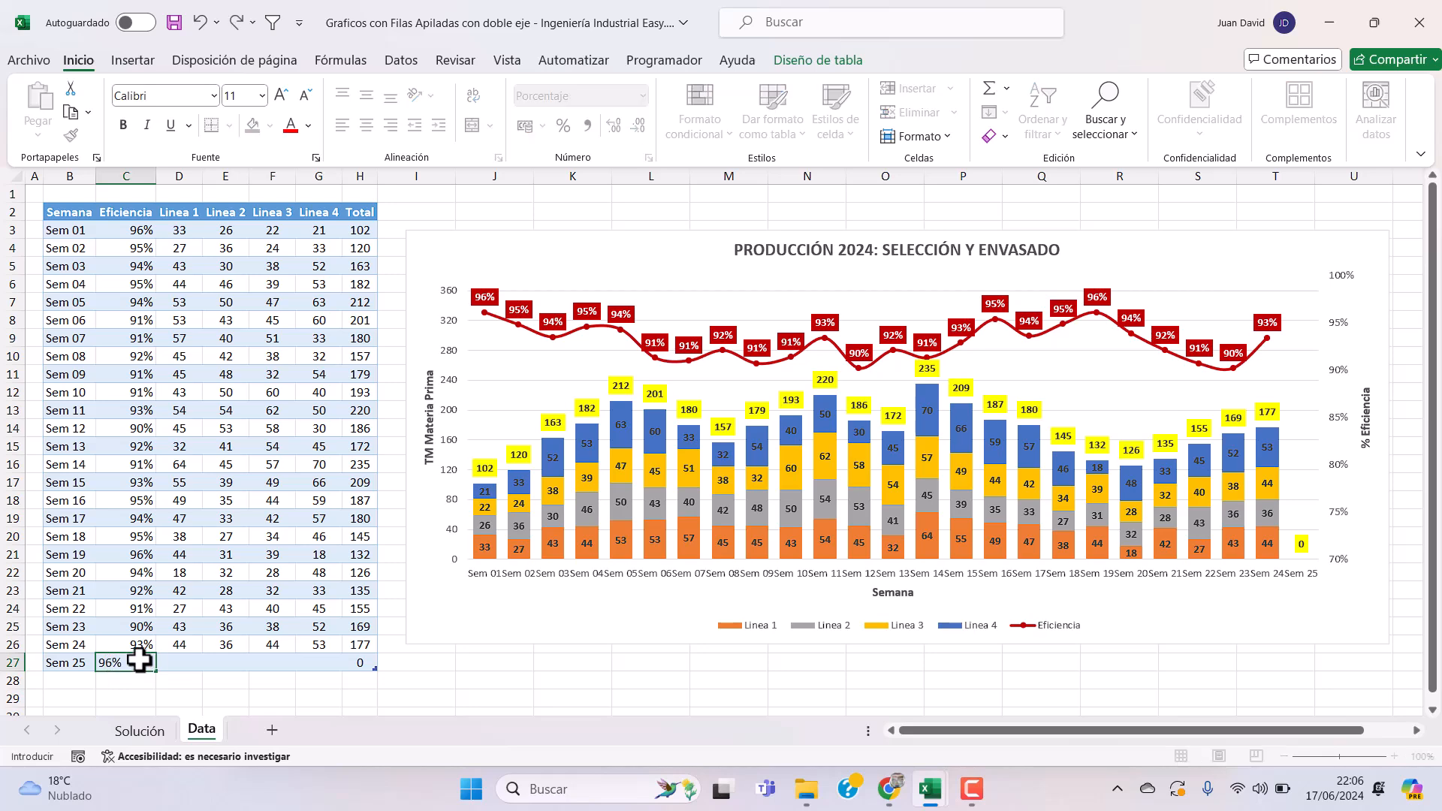
- Fill the Sem 25 row with 45 for Linea 1, 23 for Linea 2, 24 for Linea 3 and 19 for Linea 4
left_click(184, 664)
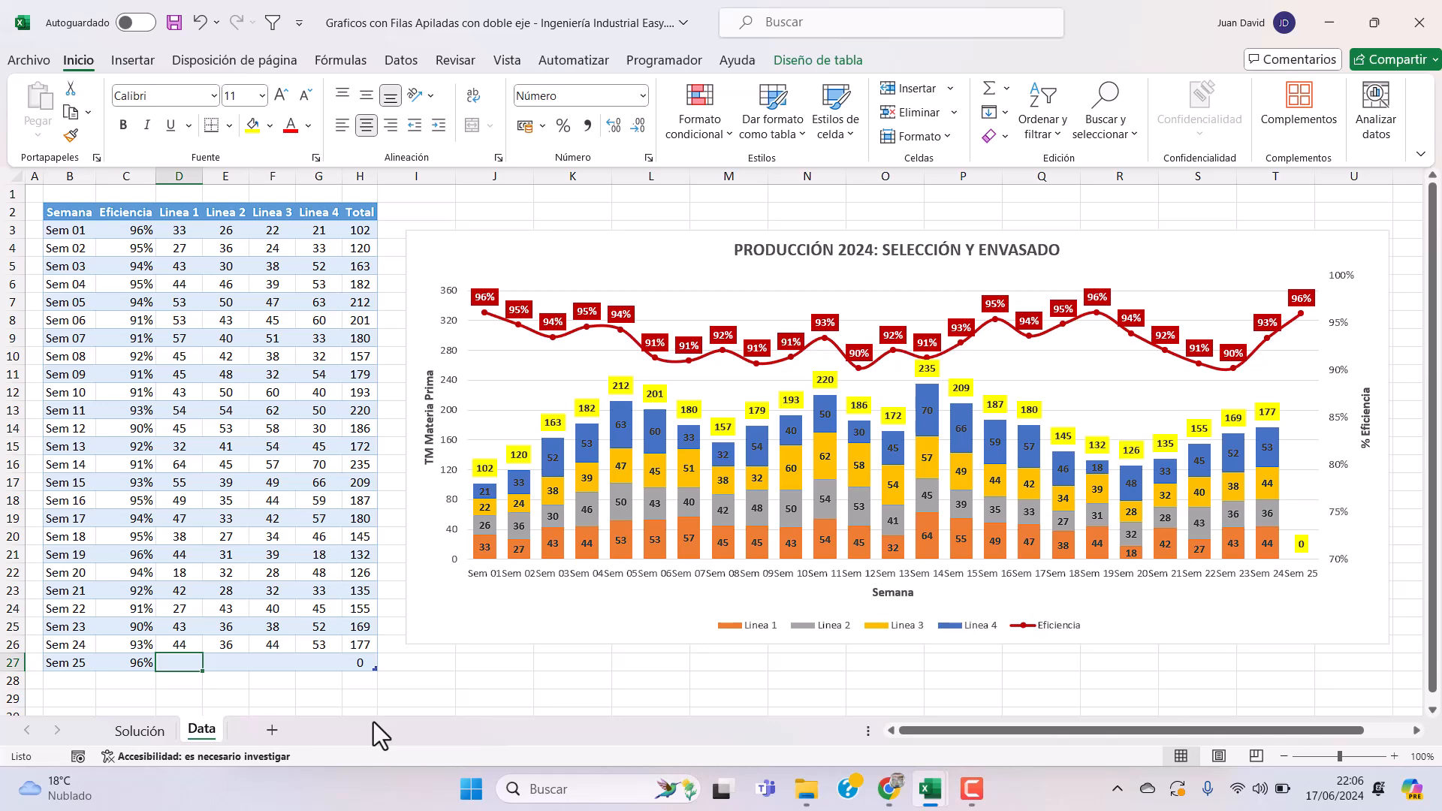
type("45")
key("Return")
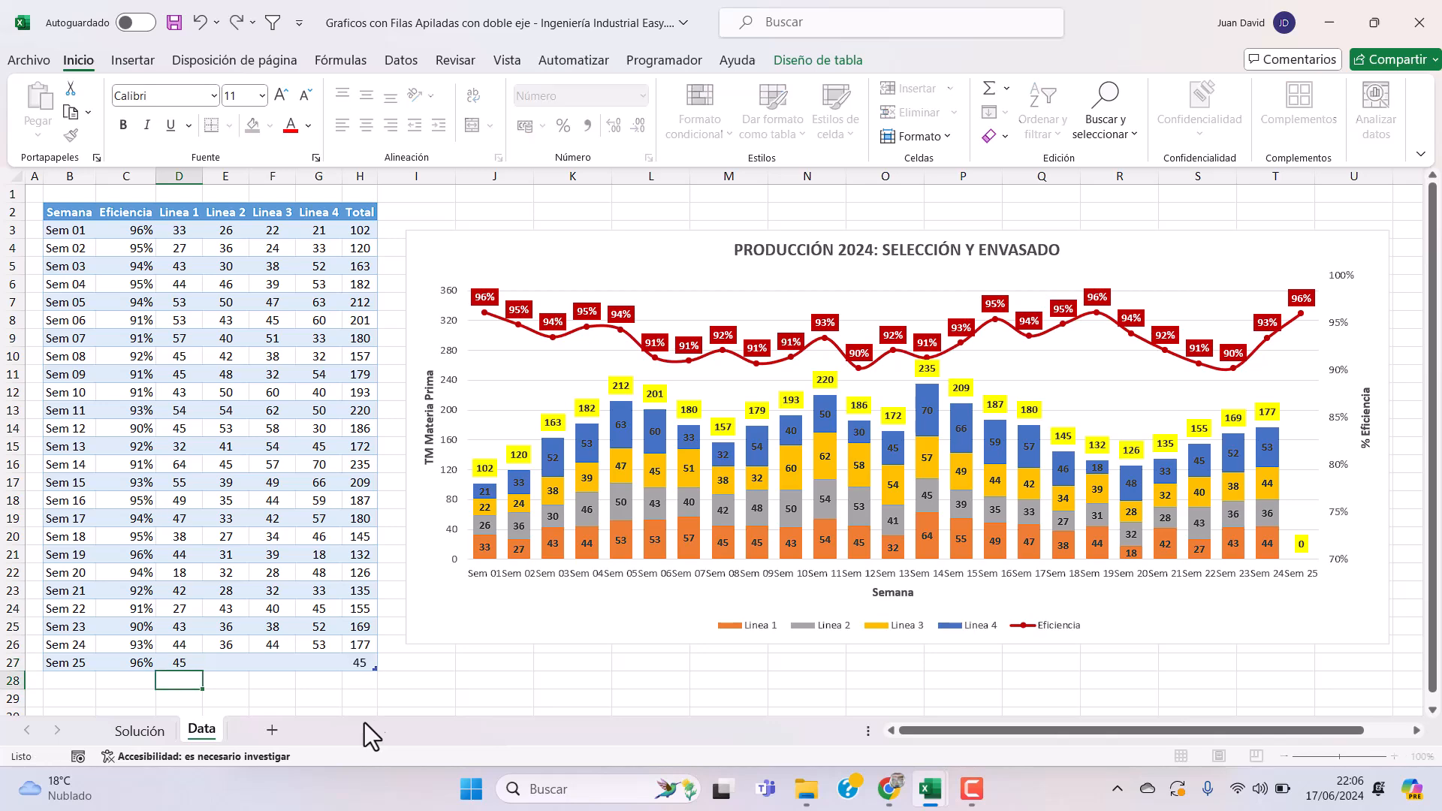
left_click(229, 664)
type("23")
key("Tab")
type("24")
key("Tab")
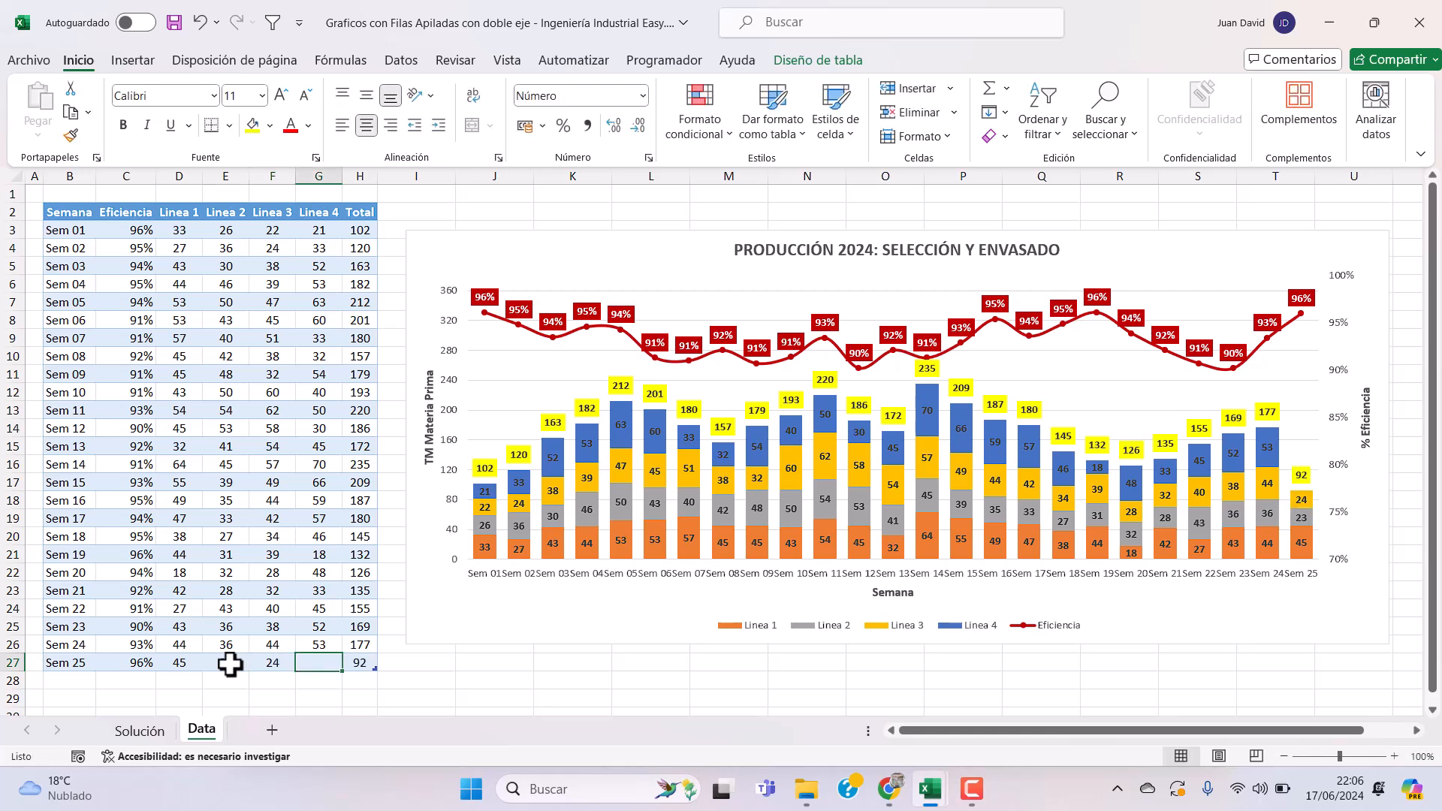
type("19")
key("Tab")
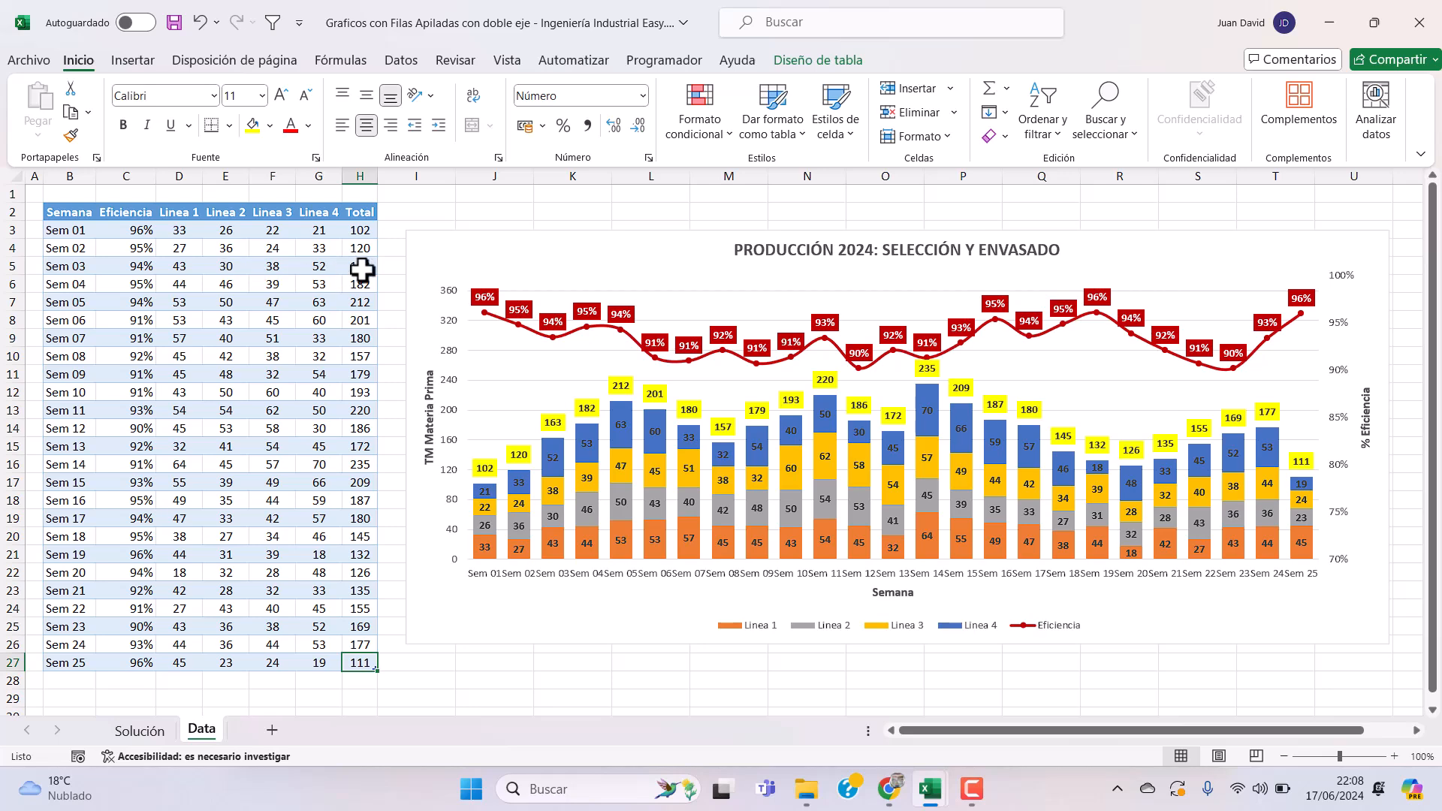
- Insert a slicer on the Semana field of the production table
left_click(169, 268)
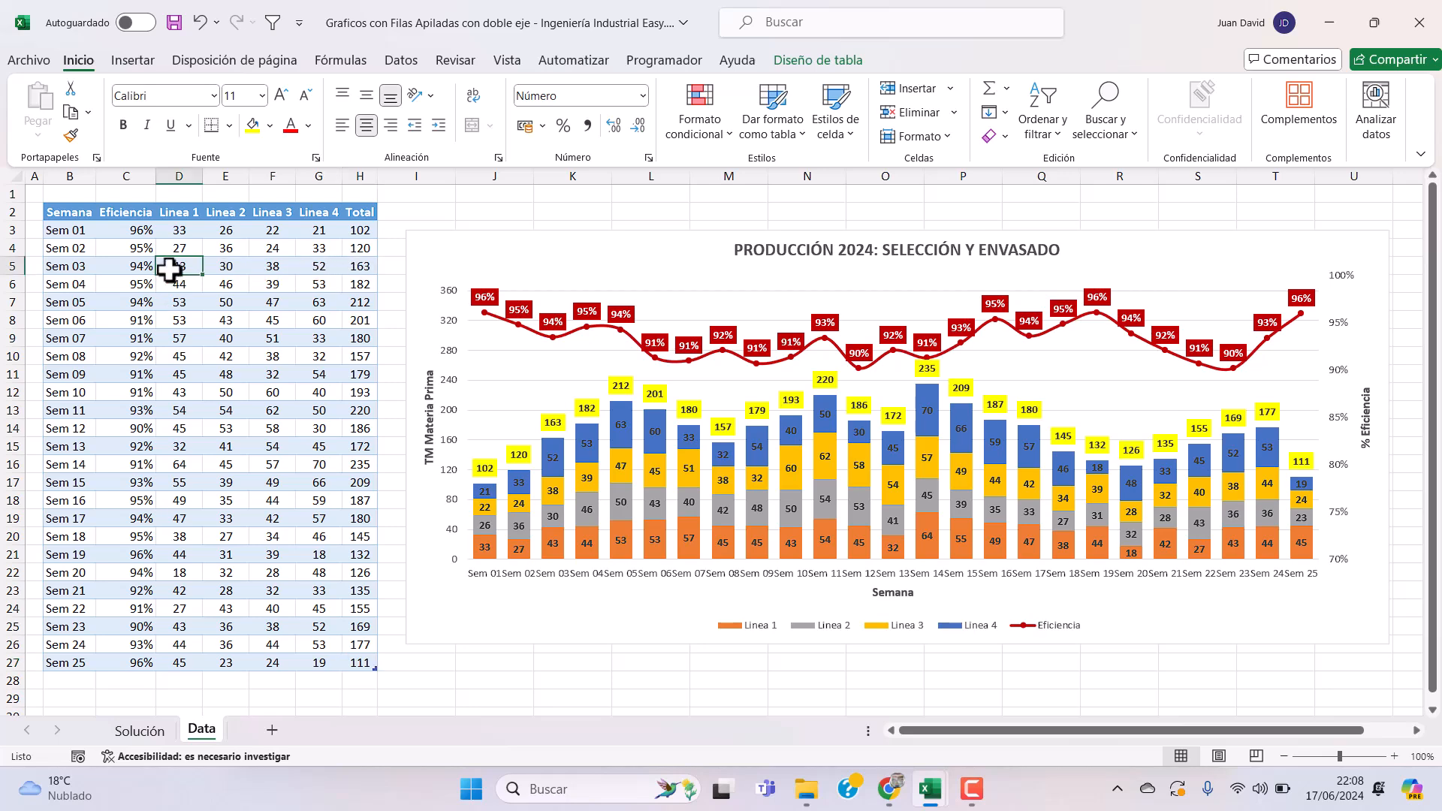
left_click(817, 60)
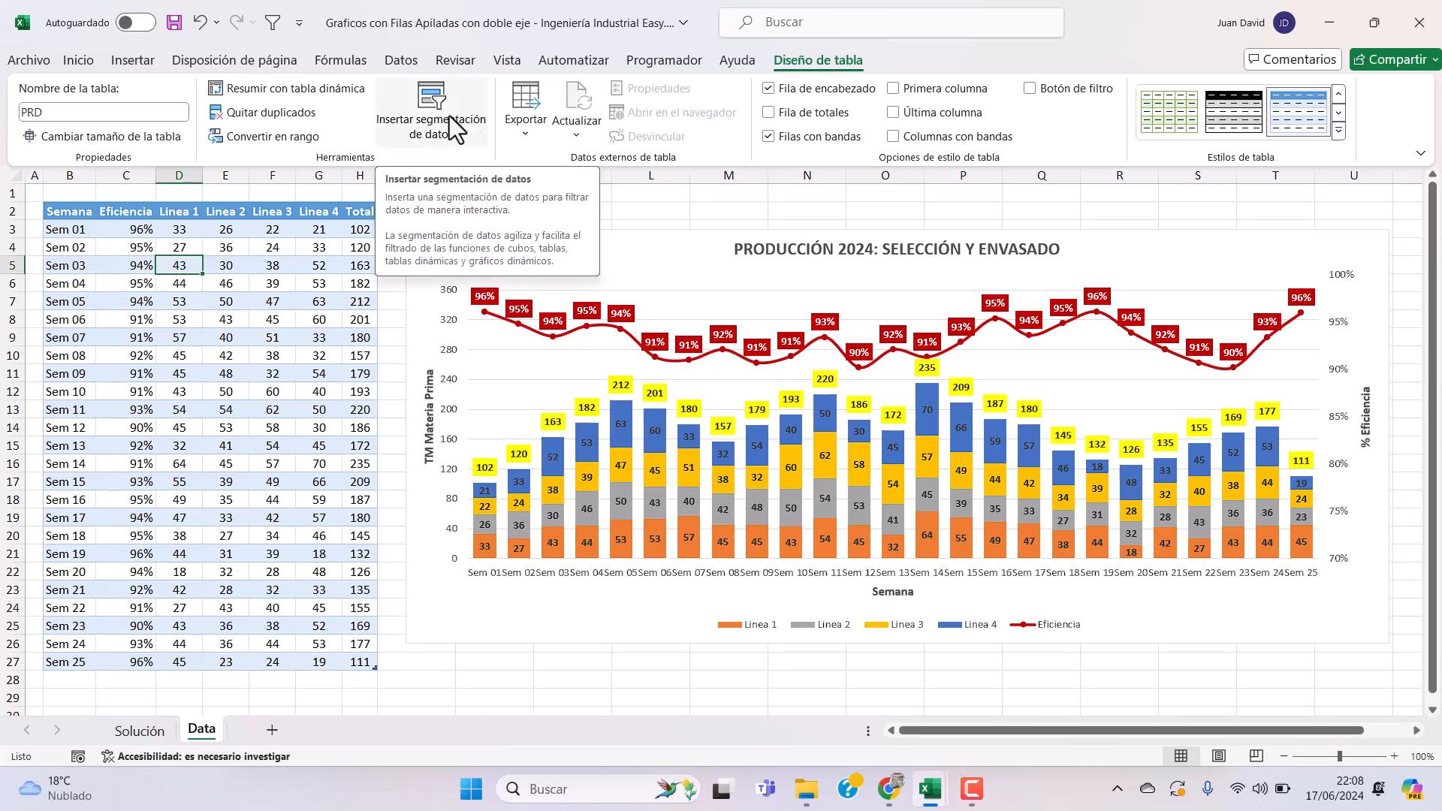
left_click(442, 118)
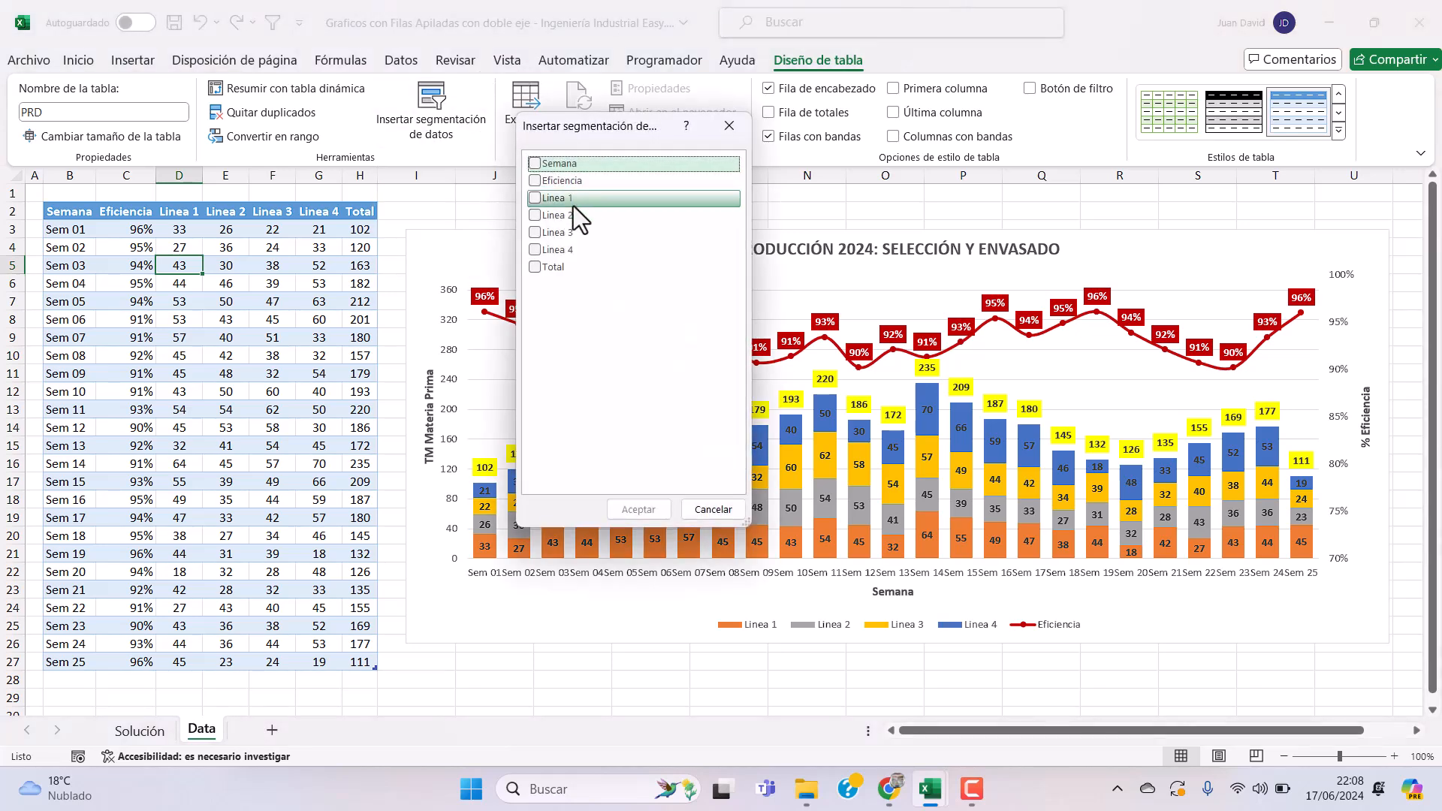
left_click(533, 163)
left_click(631, 510)
left_click_drag(708, 341, 604, 347)
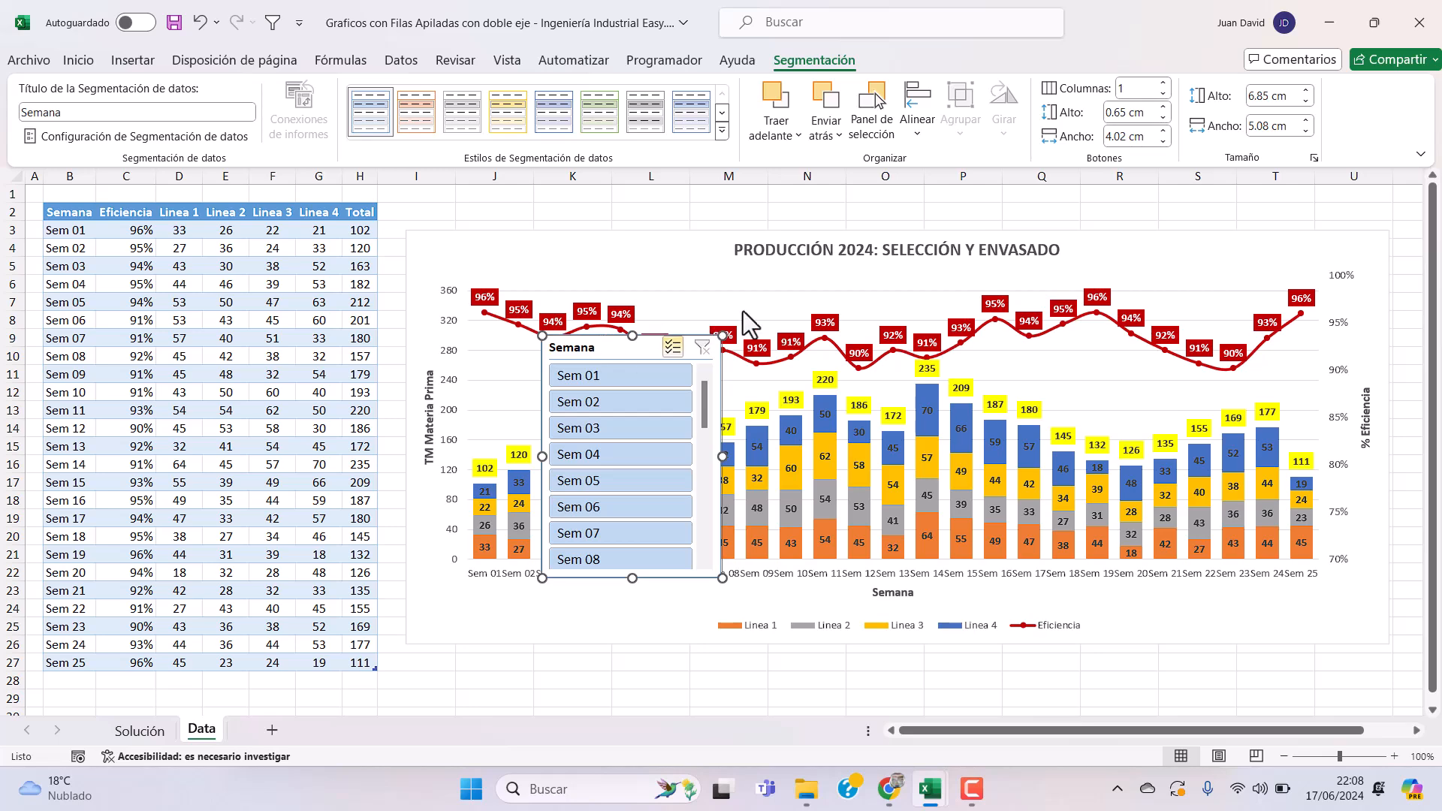
- Lay out the Semana slicer in 5 columns at 9.25 cm wide and place it to the right of the chart
left_click(1163, 84)
left_click(1164, 83)
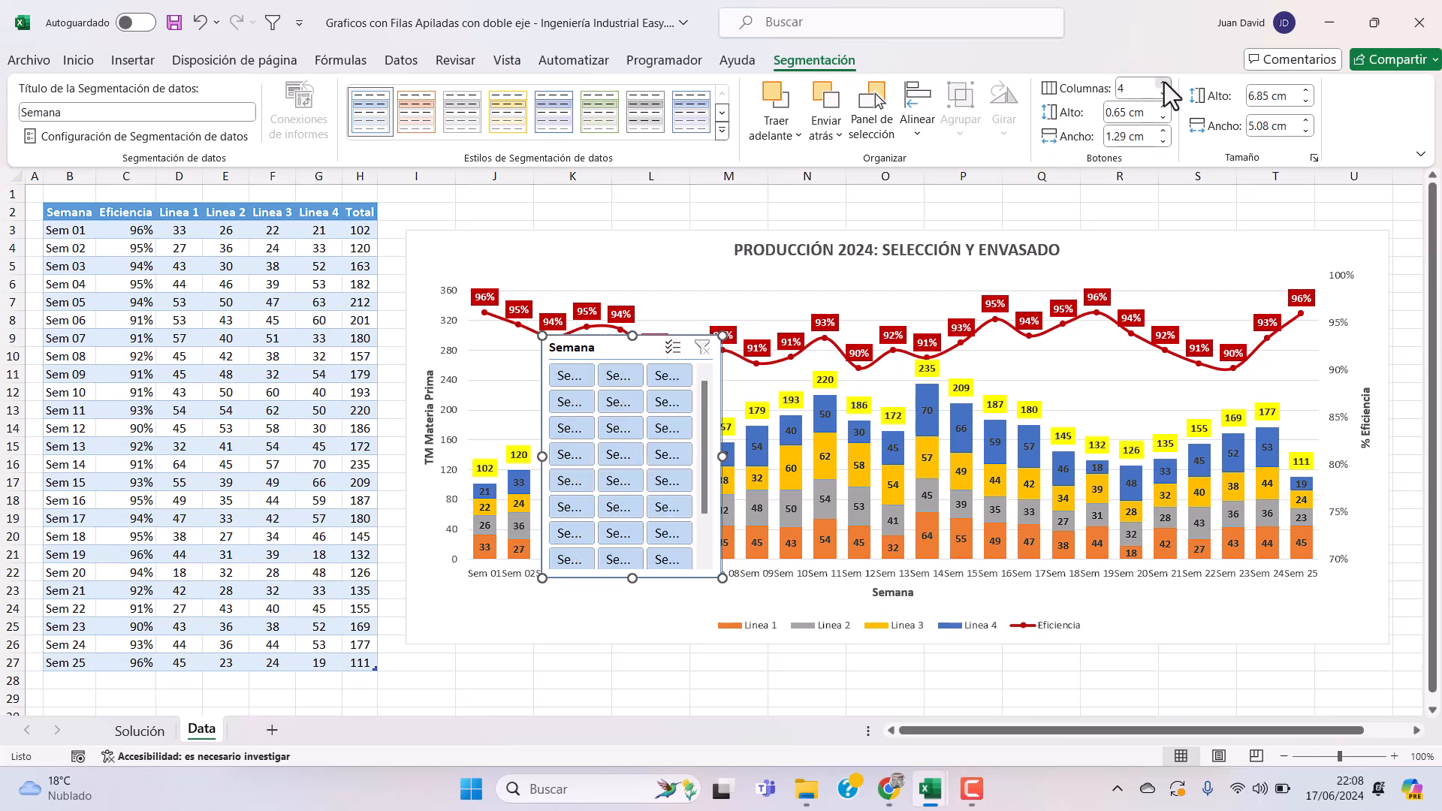
left_click(1164, 83)
left_click(1164, 83)
left_click_drag(542, 456, 429, 451)
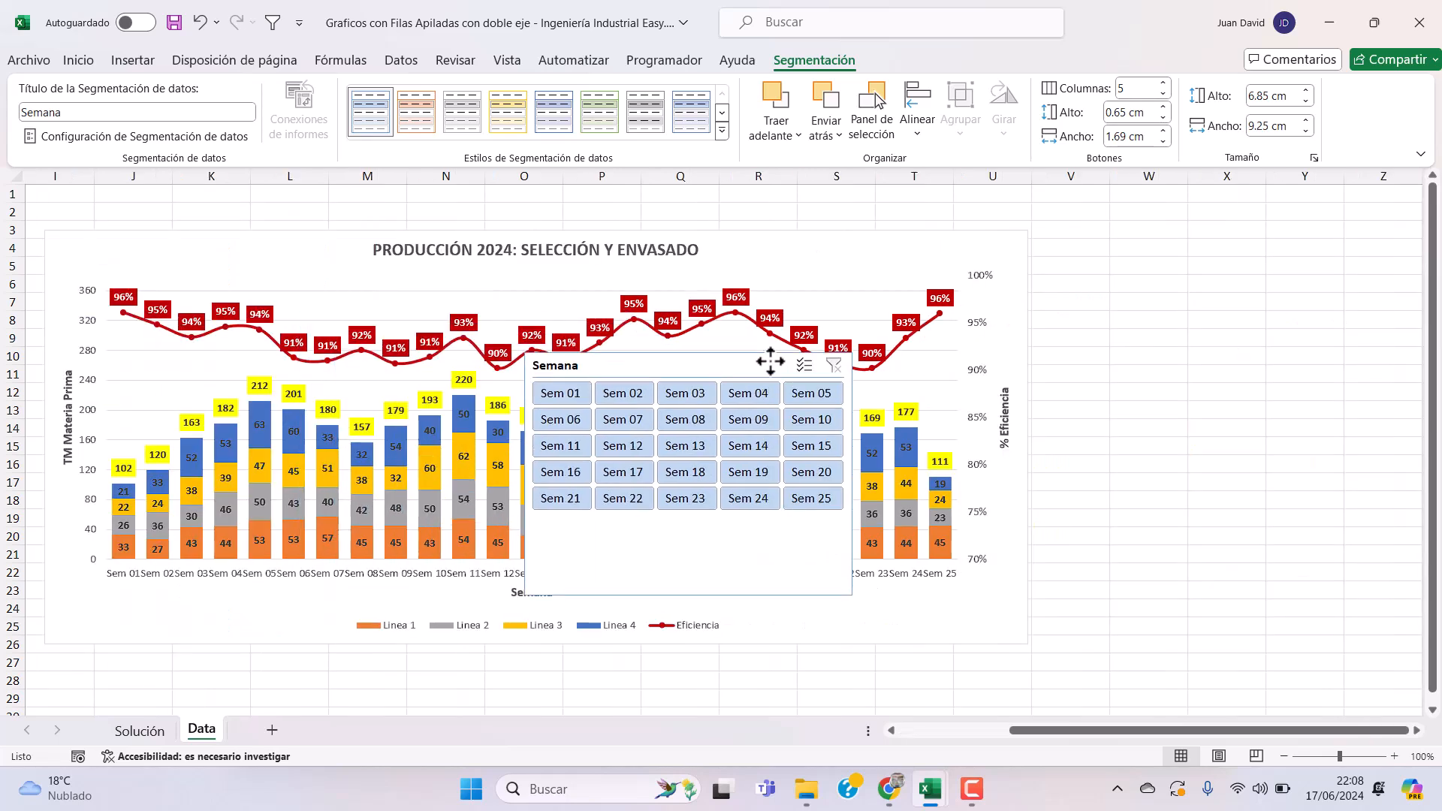
left_click_drag(770, 362, 1279, 247)
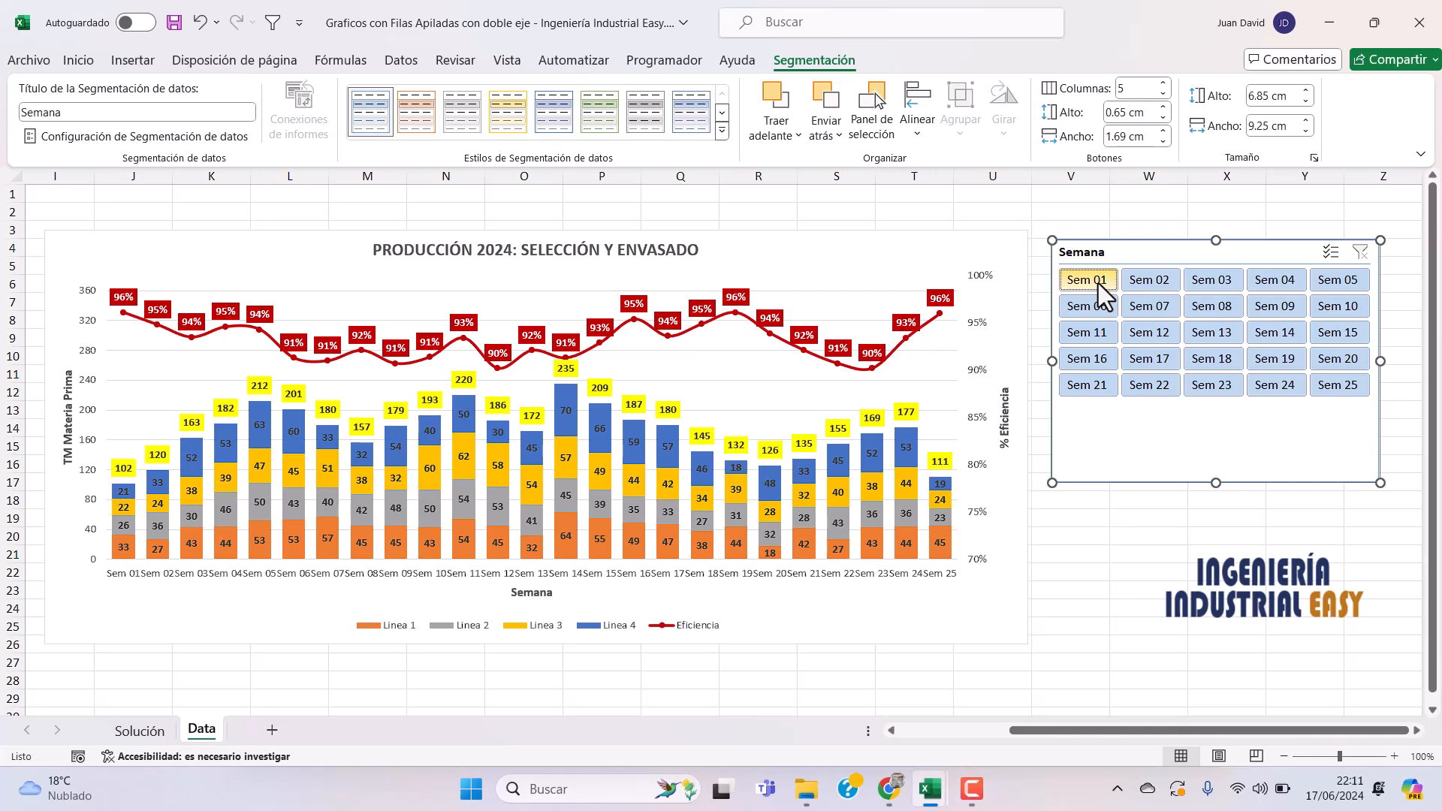
- Use the Semana slicer to exclude Sem 01 through Sem 05 from the table and chart
left_click_drag(1098, 282, 1341, 280)
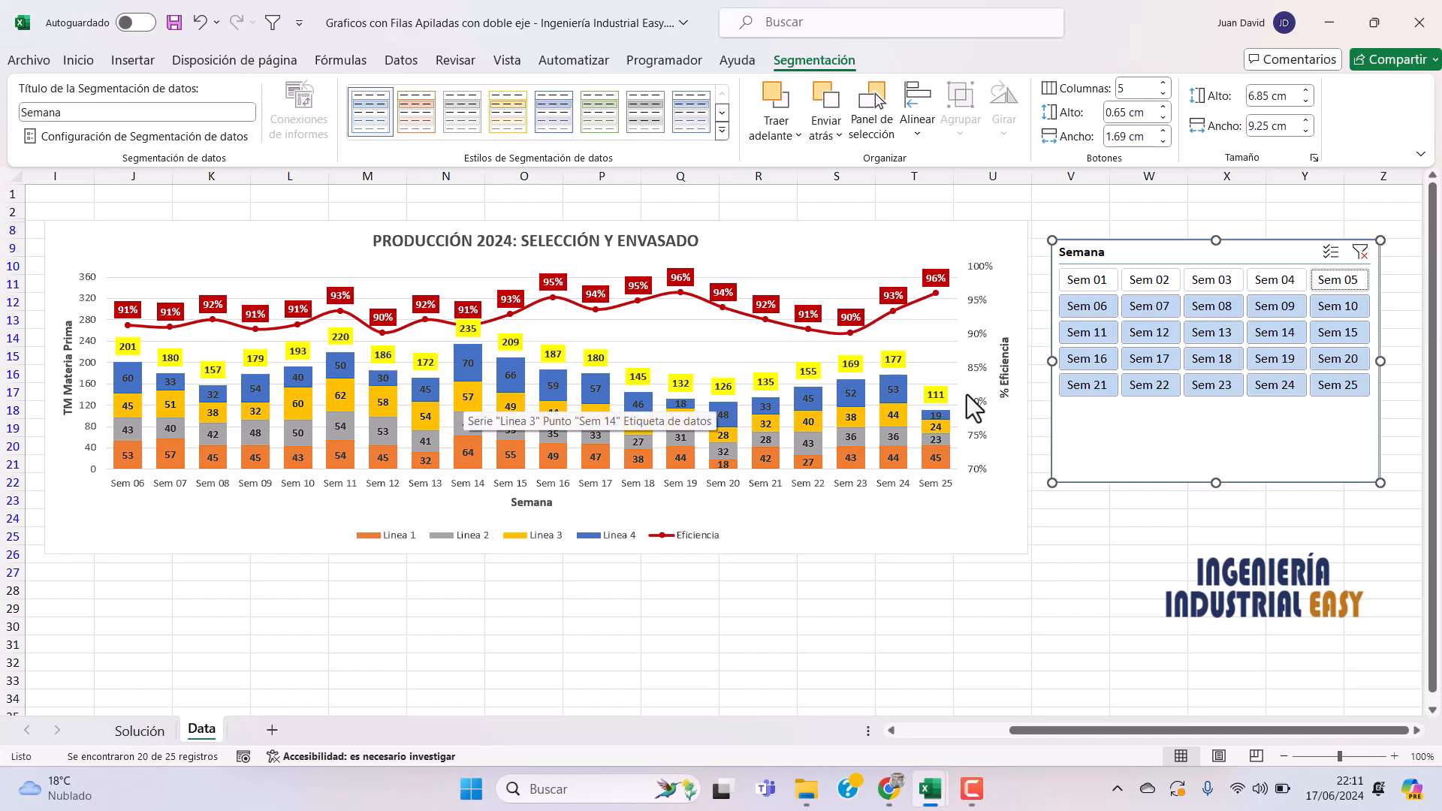
- Include Sem 05 and Sem 04 again with the Semana slicer, filter to Sem 03 alone, and check the filtered table
left_click(1326, 281)
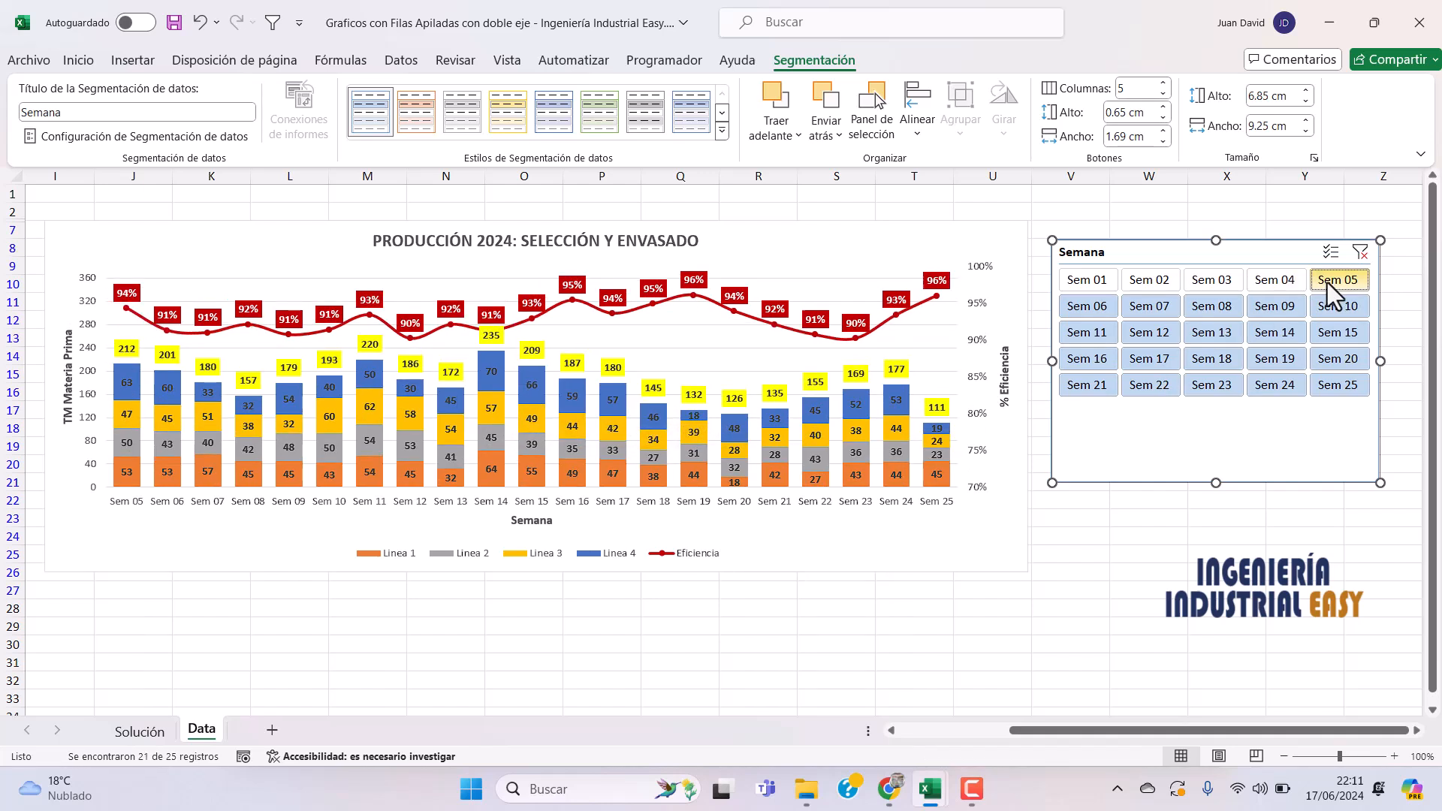
left_click(1286, 280)
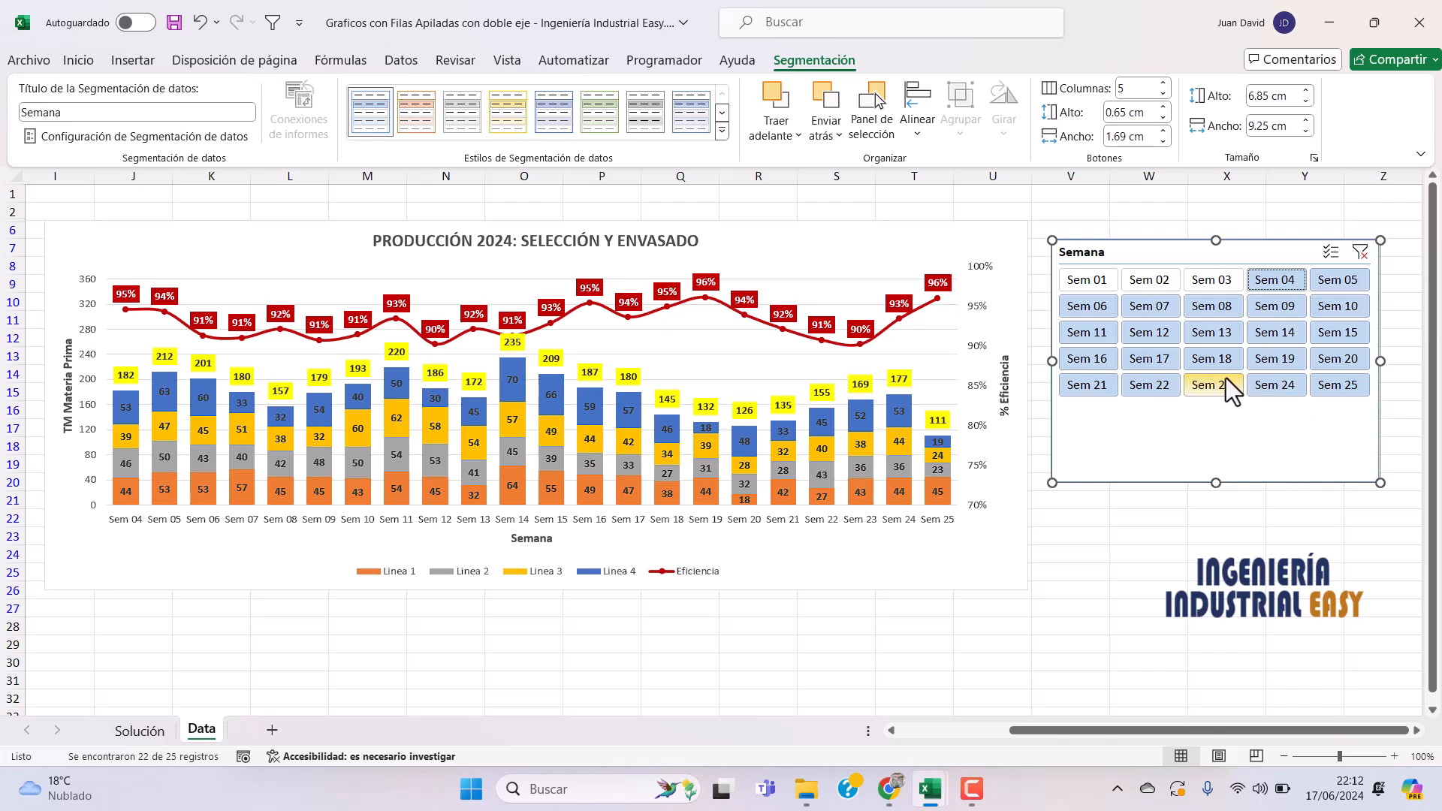
left_click(1220, 277)
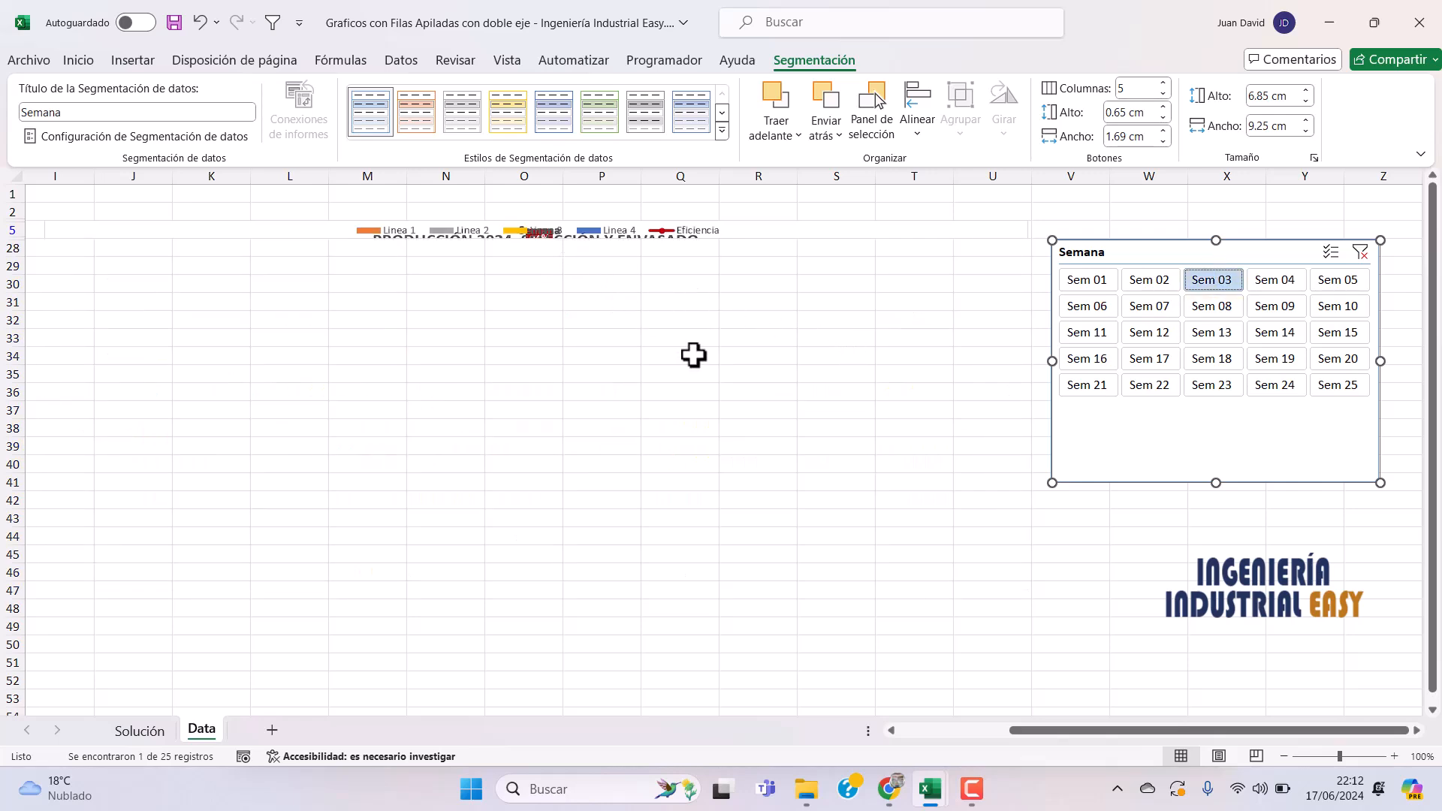
left_click_drag(1038, 732, 936, 722)
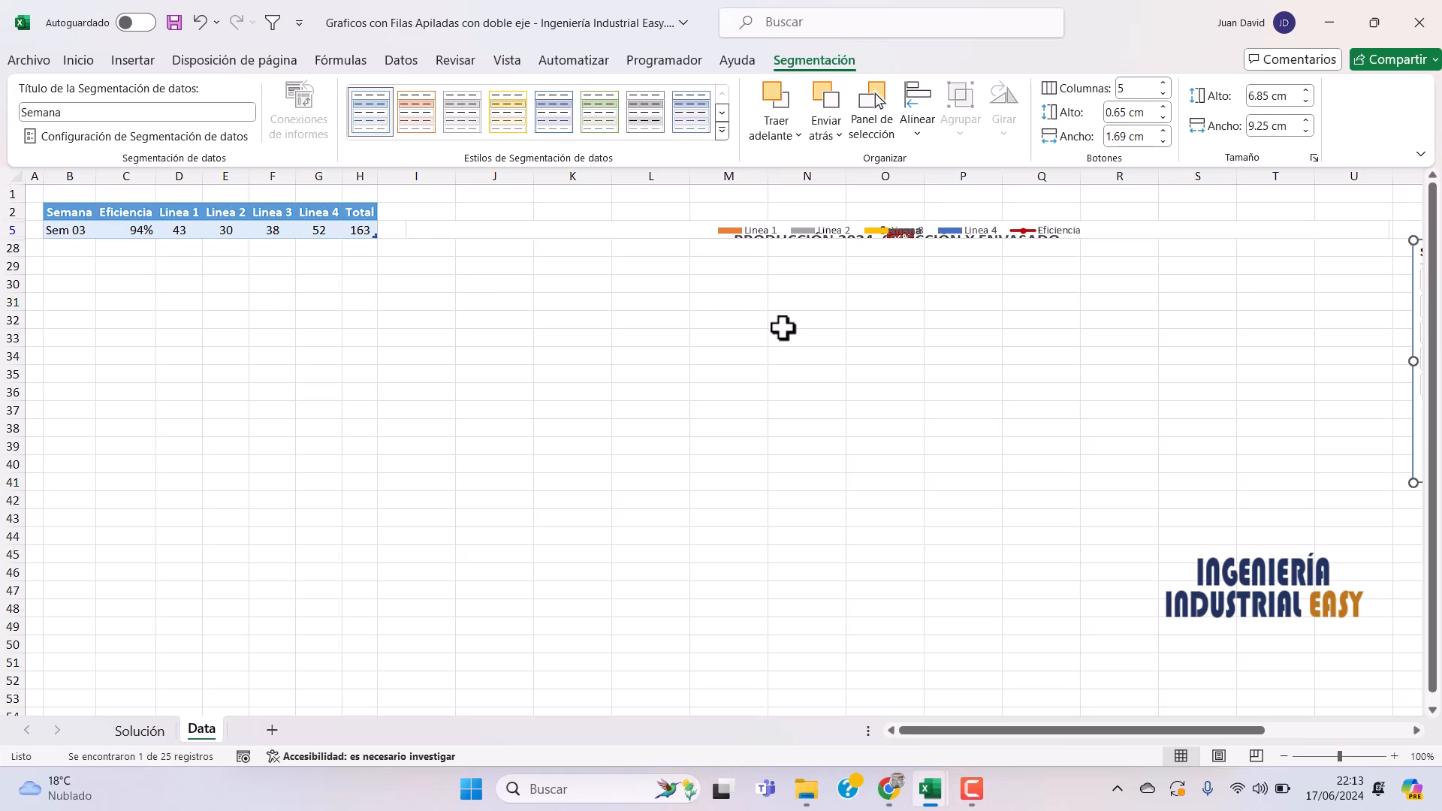
- Clear the Semana slicer filter to include all weeks and check the full production table
left_click_drag(1004, 728, 1194, 732)
left_click(1204, 252)
left_click_drag(1097, 725, 887, 728)
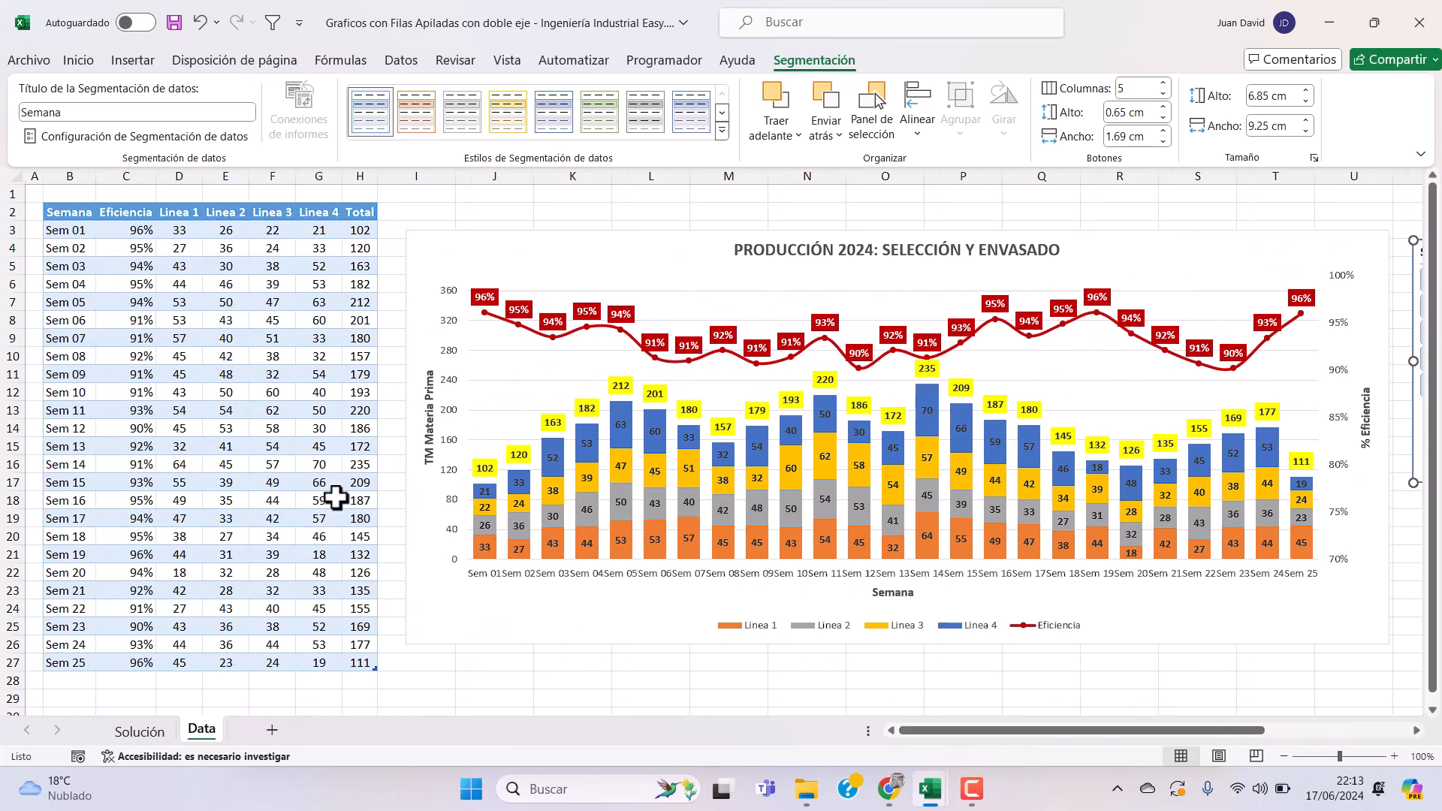
- Add a new worksheet after Data and name it Gráfico
left_click(270, 730)
double_click(258, 730)
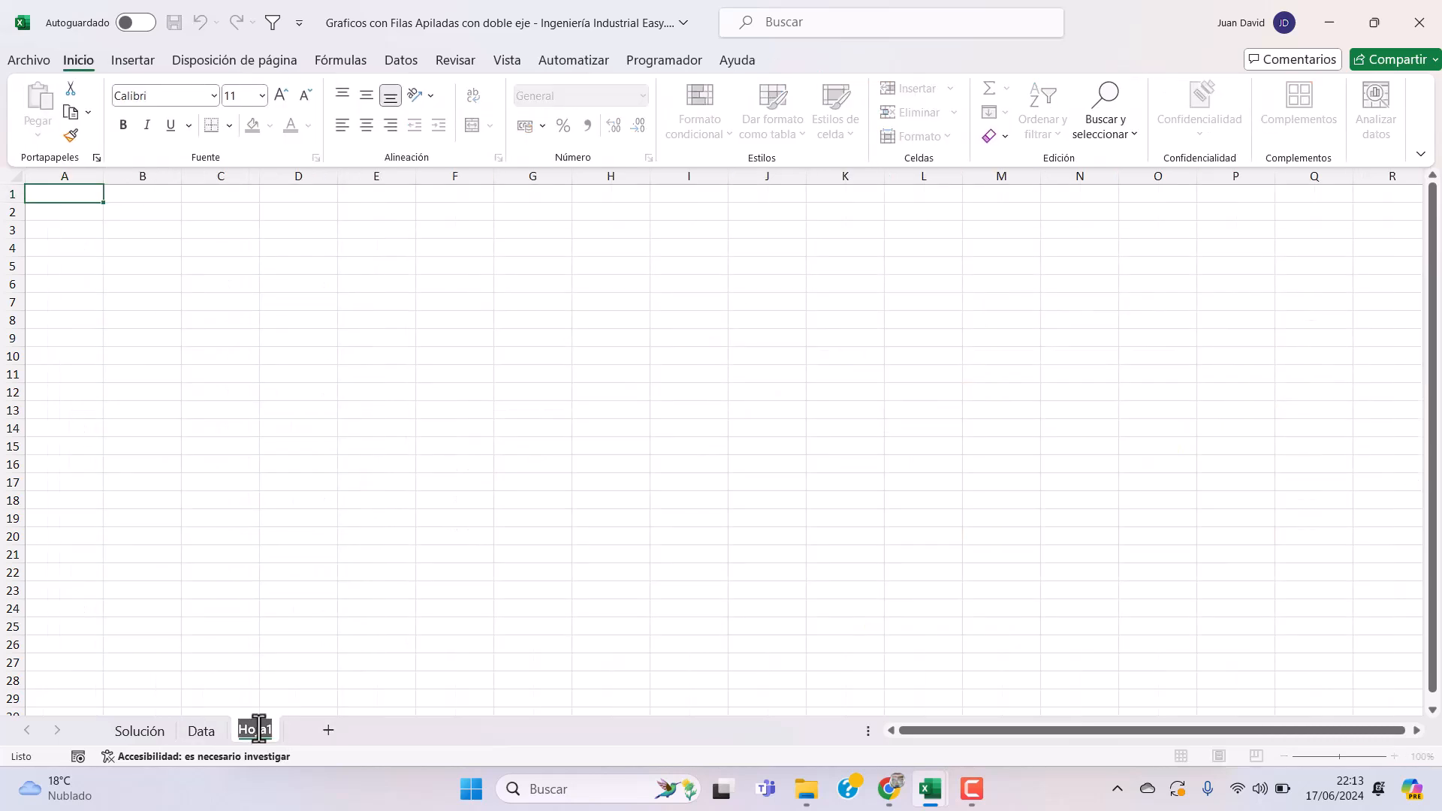
type("Gráfico")
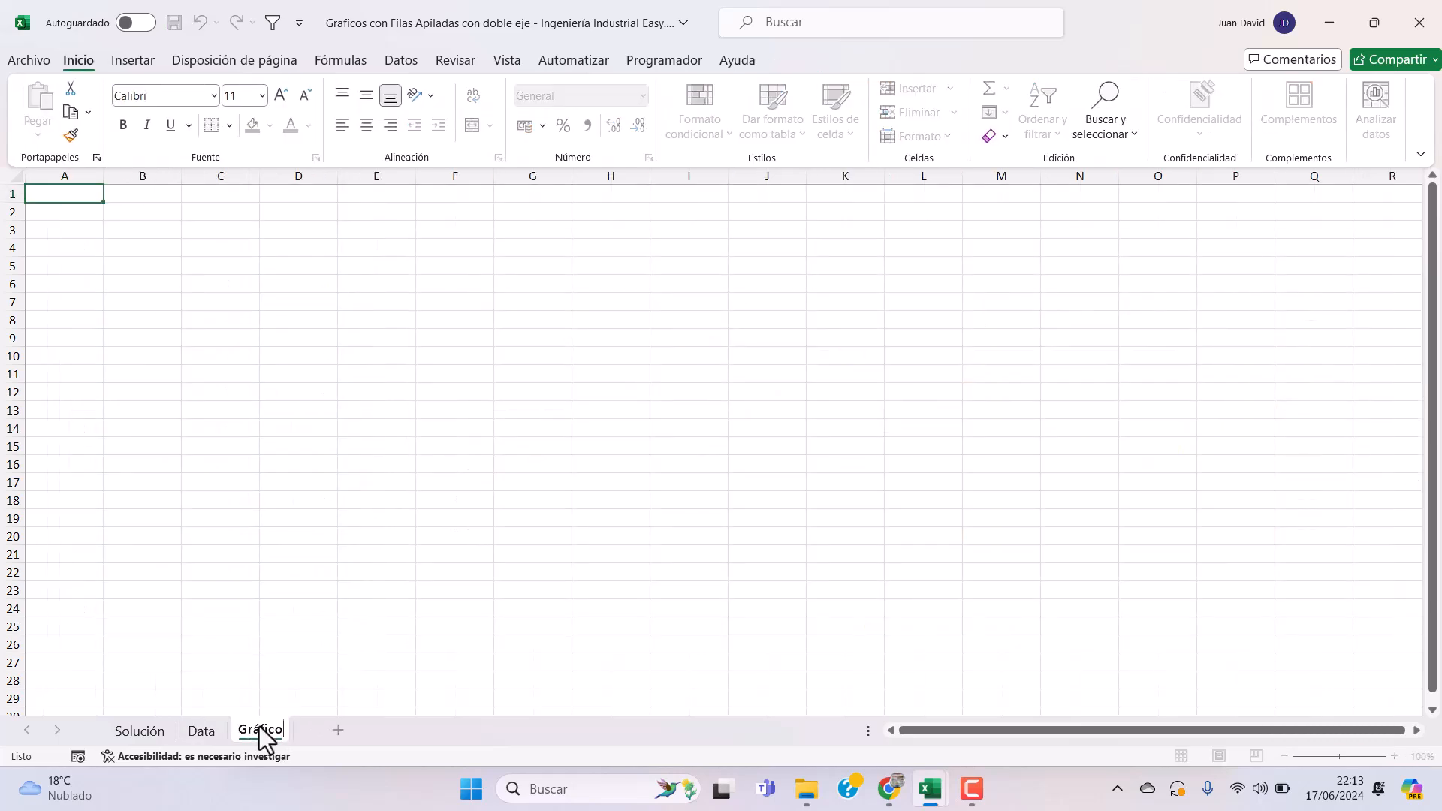
- Move the production chart and the Semana slicer together from the Data sheet to cell B2 of the Gráfico sheet
left_click(201, 730)
left_click(685, 253)
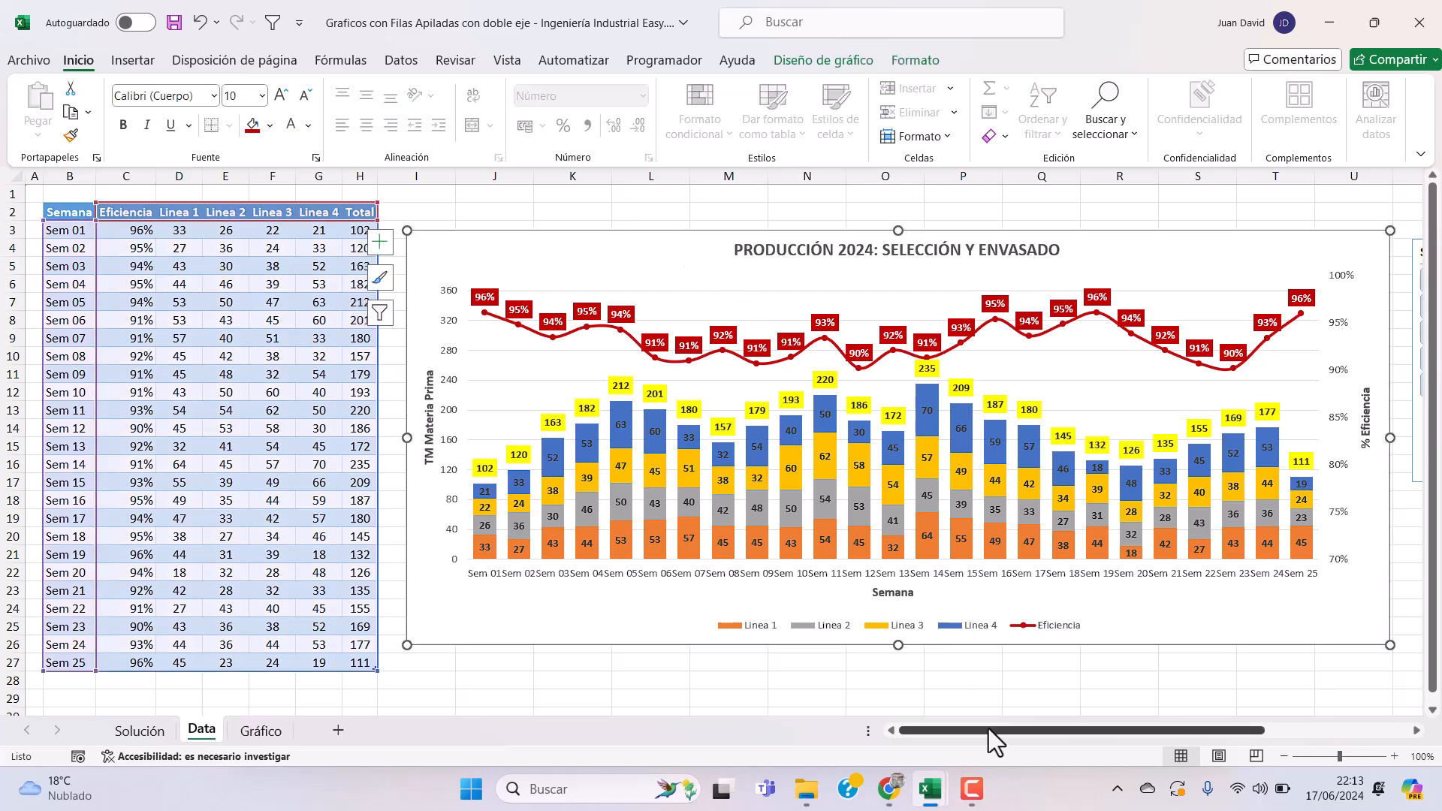
left_click_drag(993, 729, 1082, 732)
left_click(1199, 245)
key("ctrl+x")
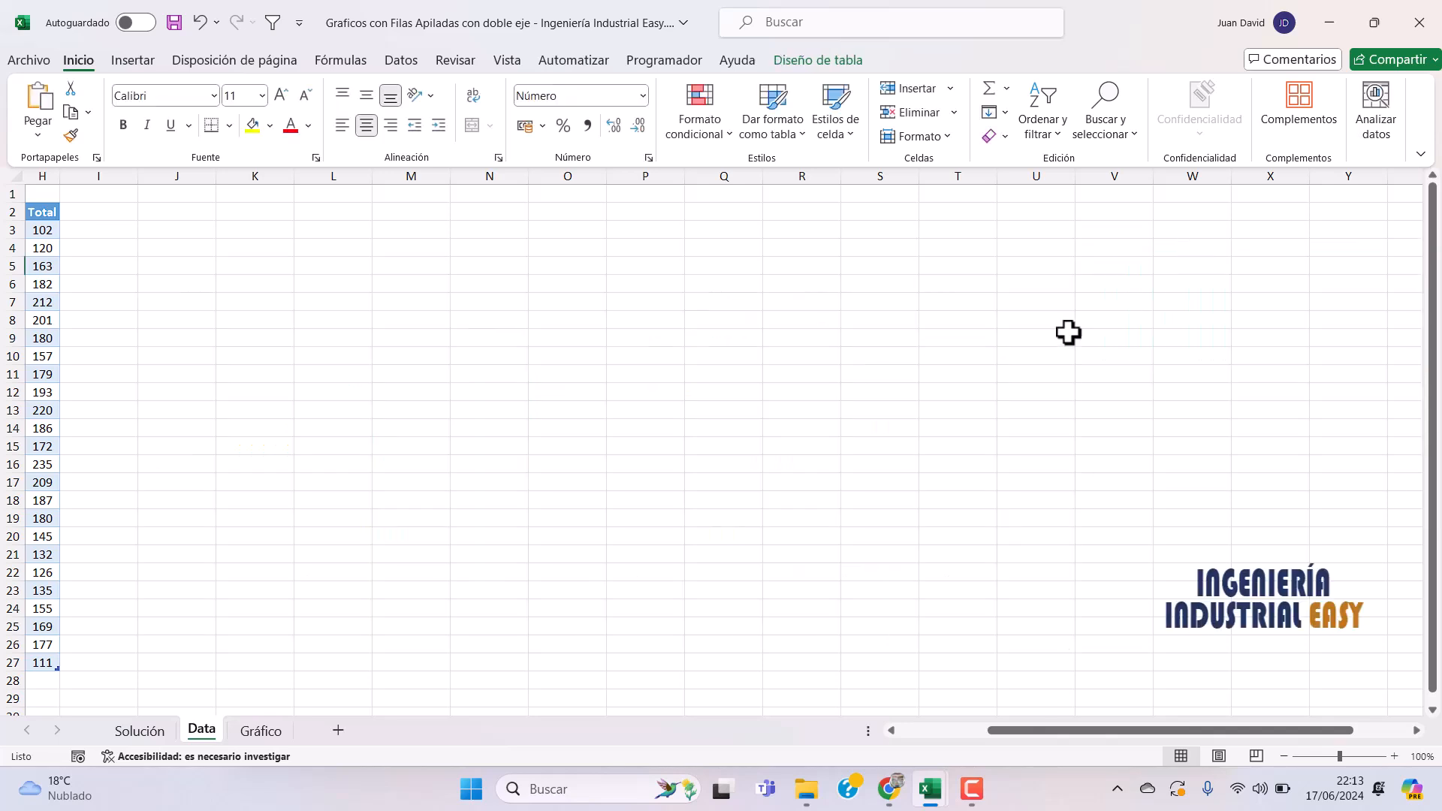
left_click(271, 733)
left_click(136, 212)
key("ctrl+v")
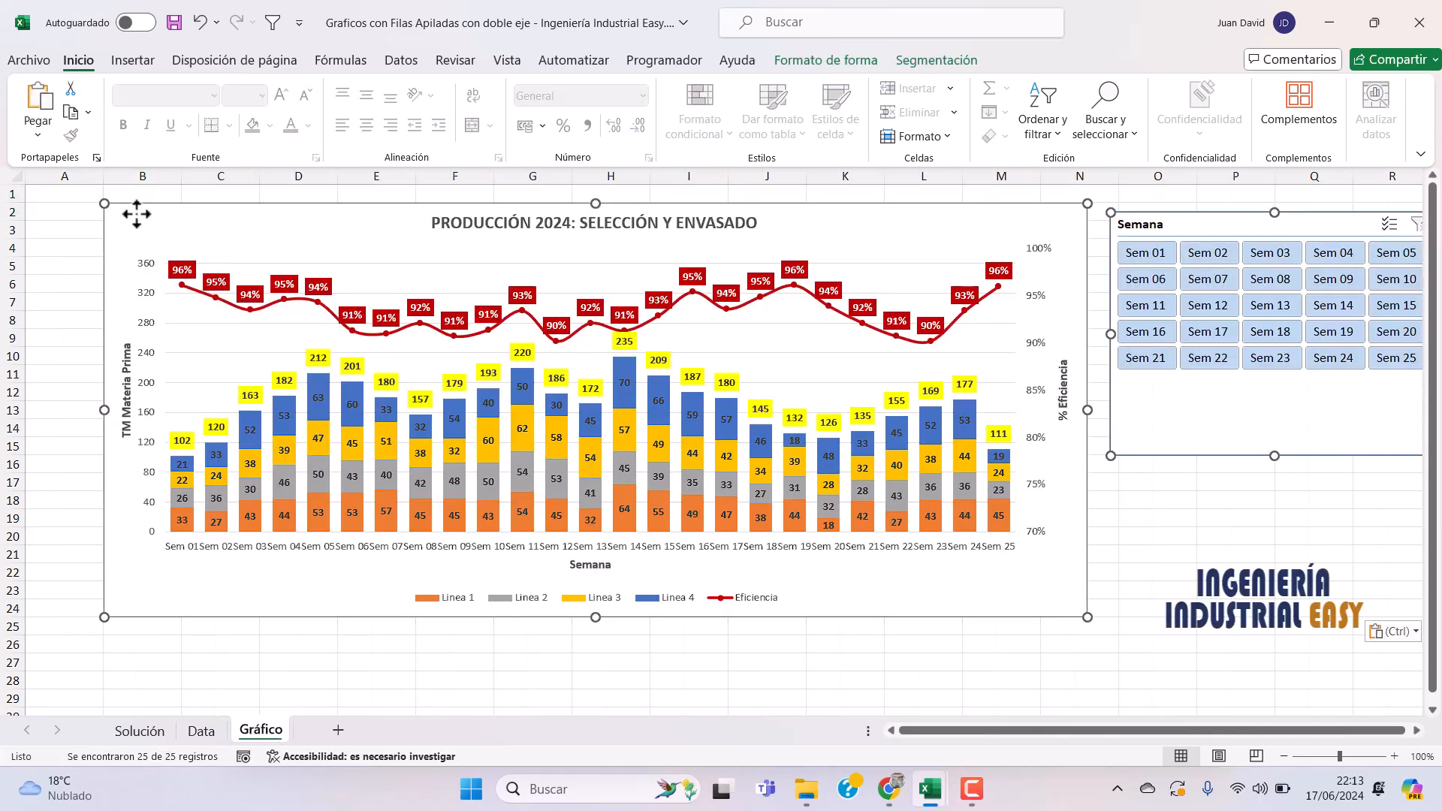
left_click(1235, 556)
- Filter the chart on the Gráfico sheet to Sem 03 through Sem 09 with the Semana slicer
left_click(1226, 254)
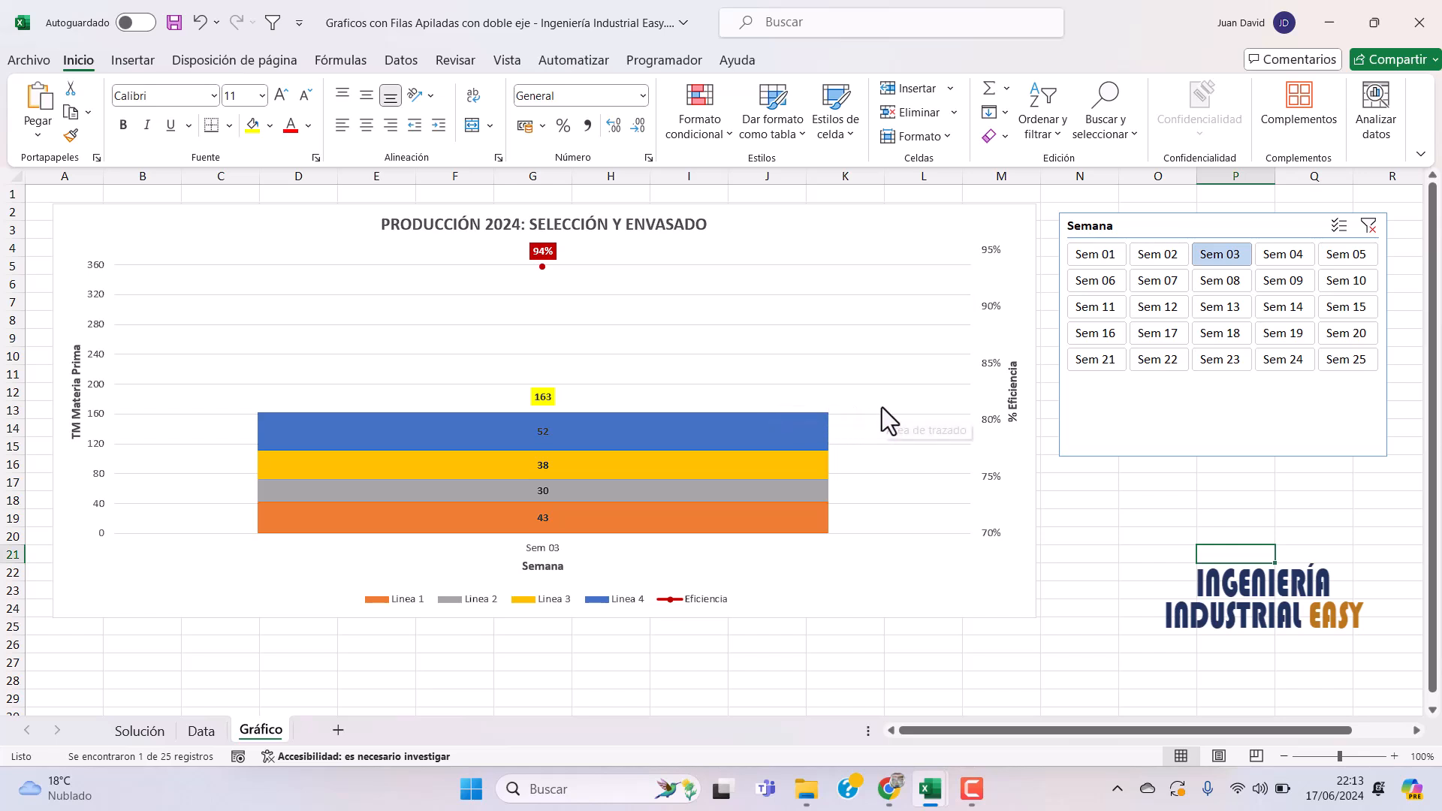
left_click(1279, 260, "ctrl")
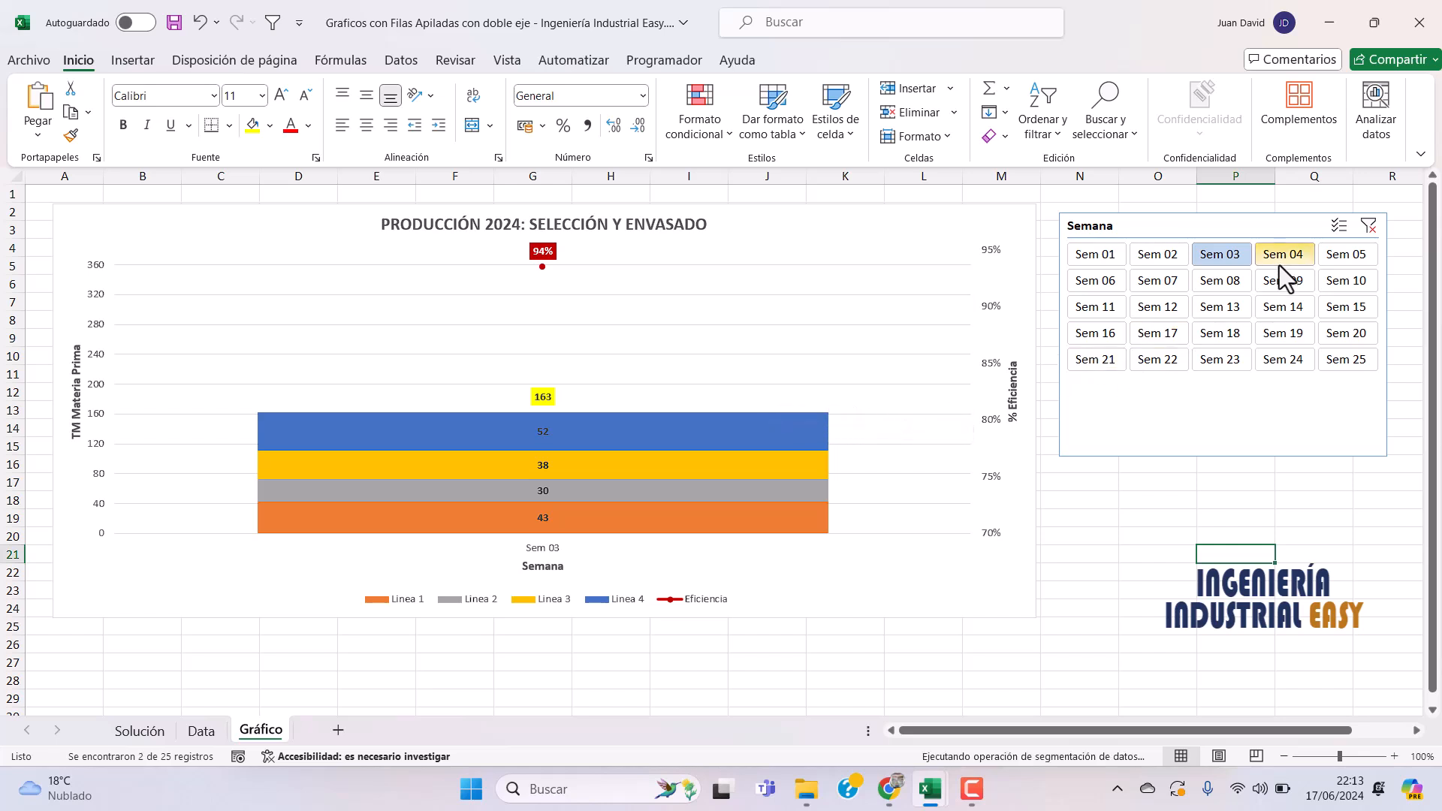
left_click(1342, 256, "ctrl")
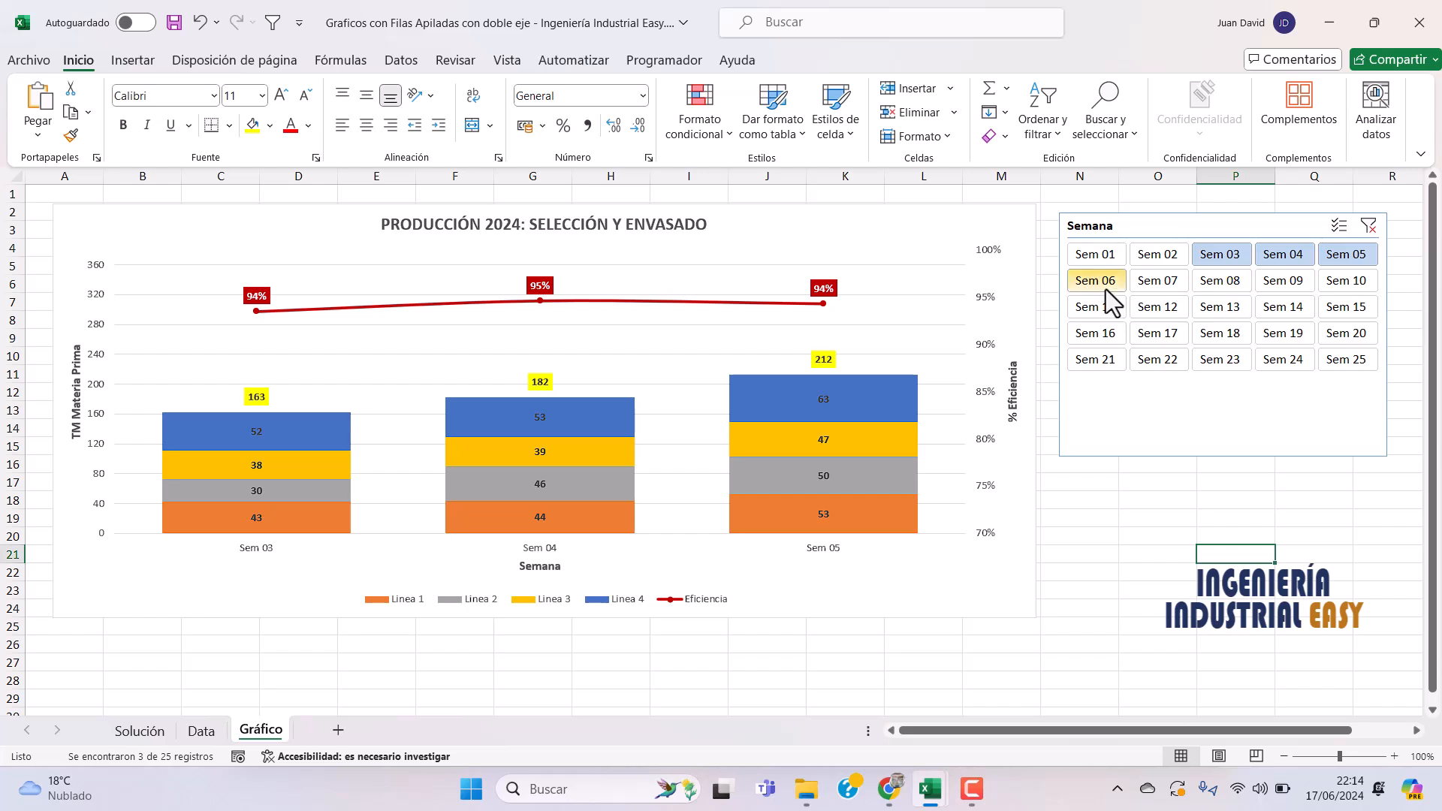
left_click(1160, 291, "ctrl")
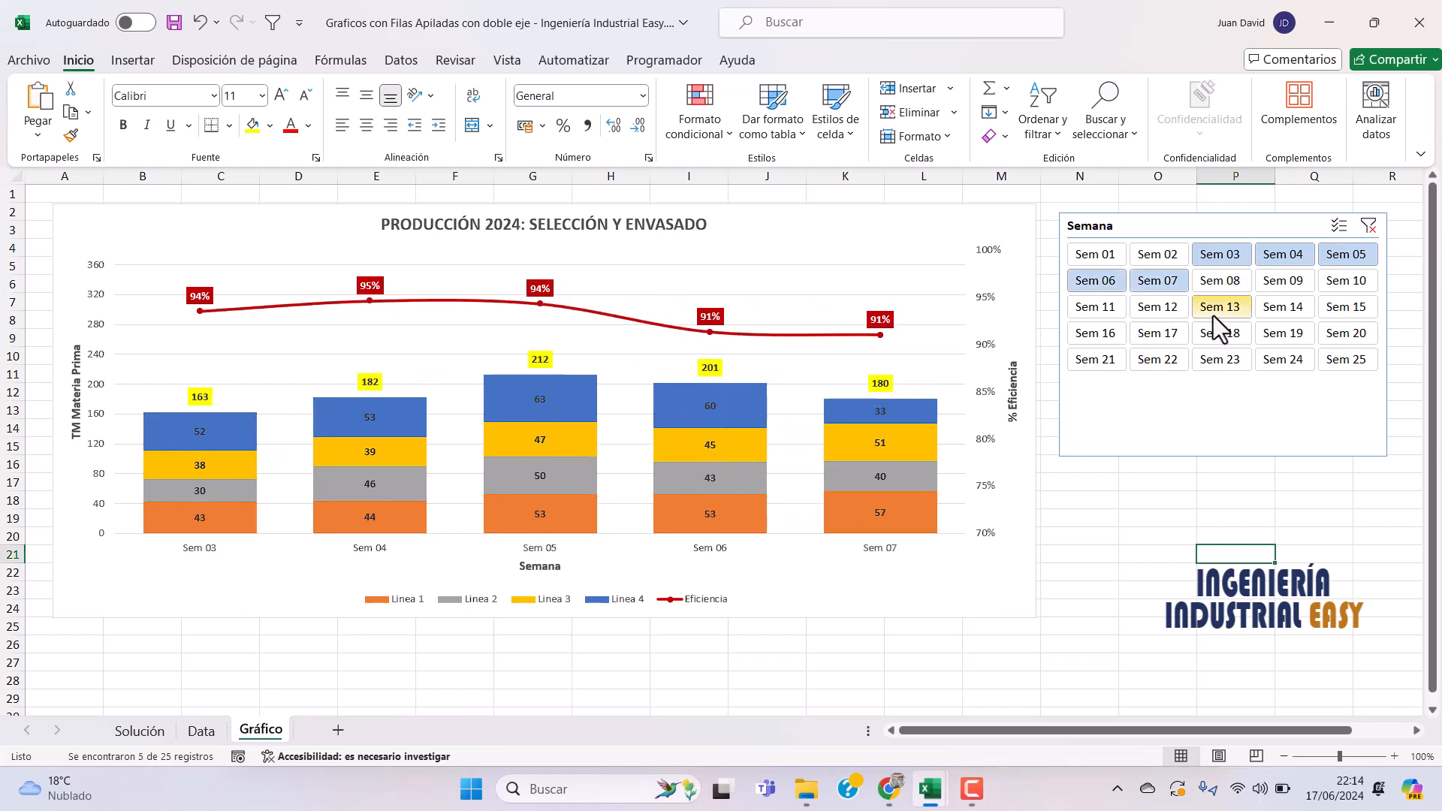
left_click(1227, 288, "ctrl")
left_click(1278, 286, "ctrl")
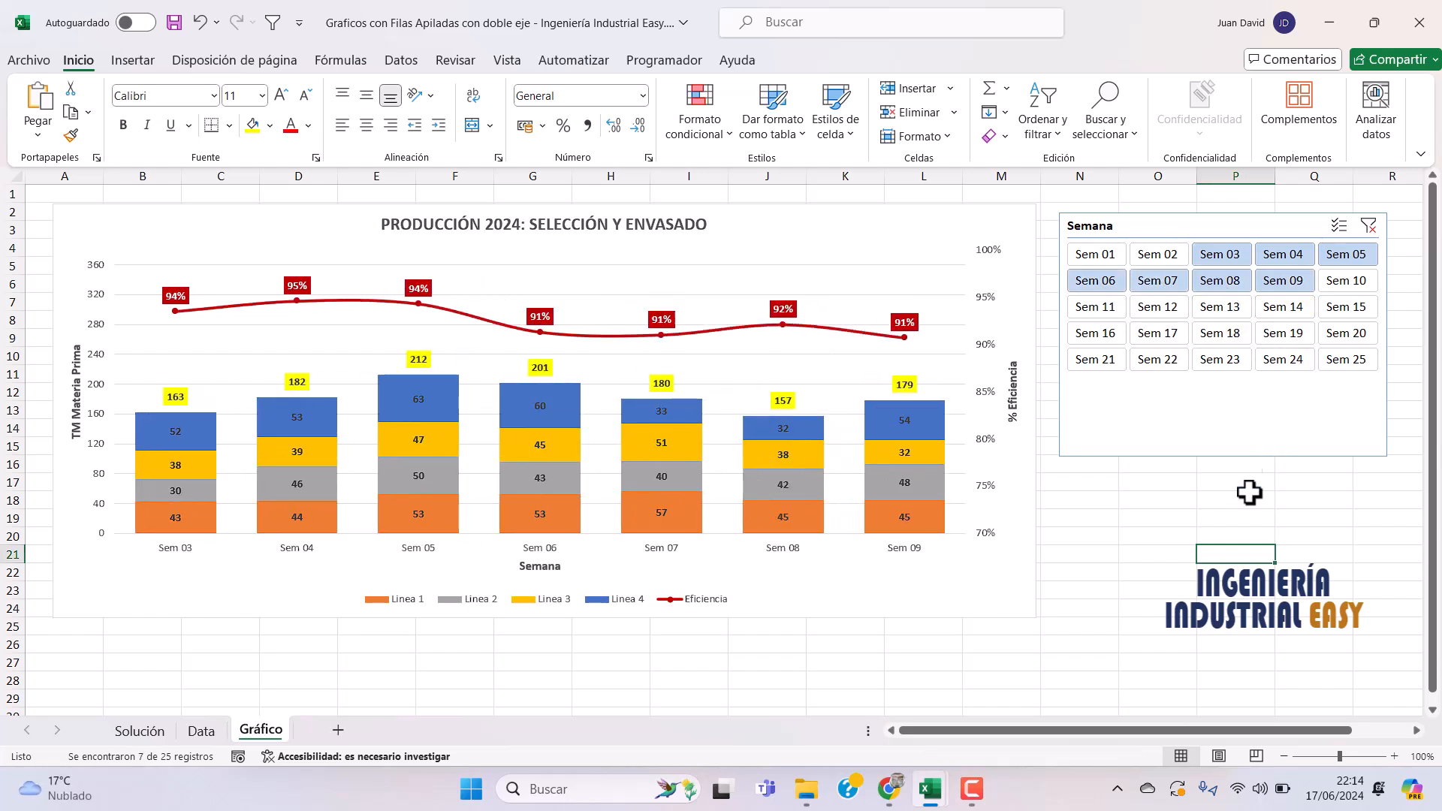
- Check the filtered table on the Data sheet, and clear the Semana slicer filter on the Gráfico sheet
left_click(202, 730)
left_click_drag(1008, 730, 766, 734)
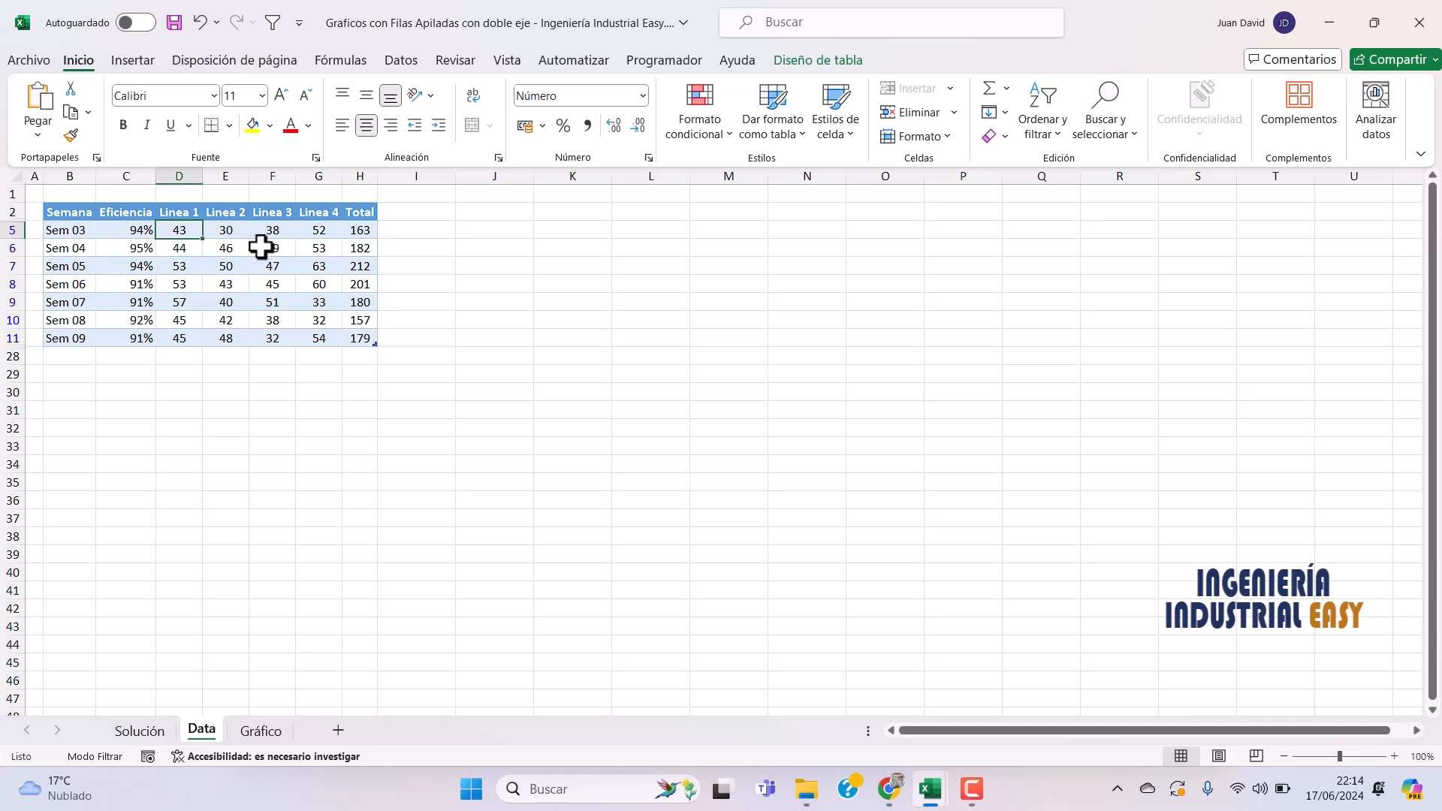
left_click(263, 733)
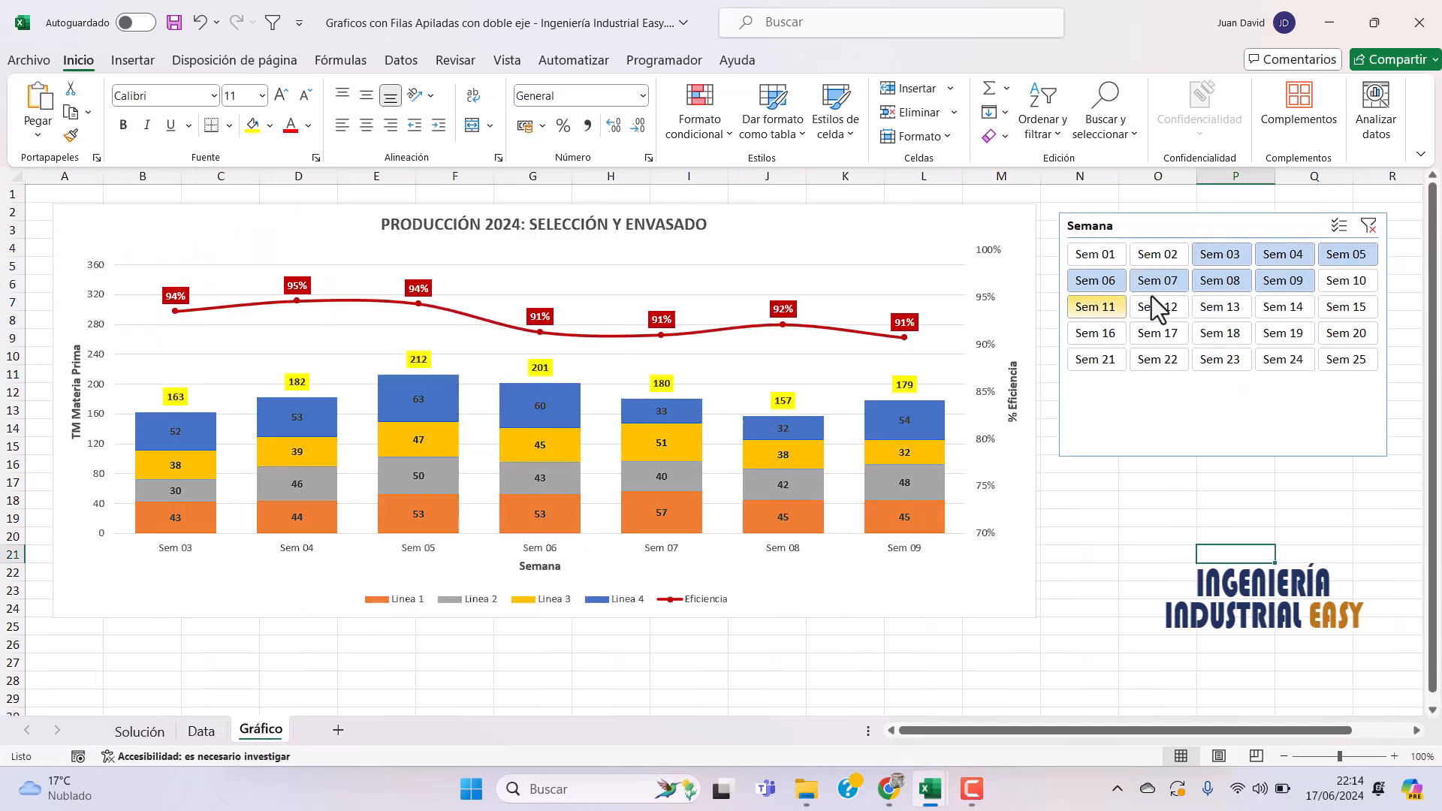
left_click(1363, 226)
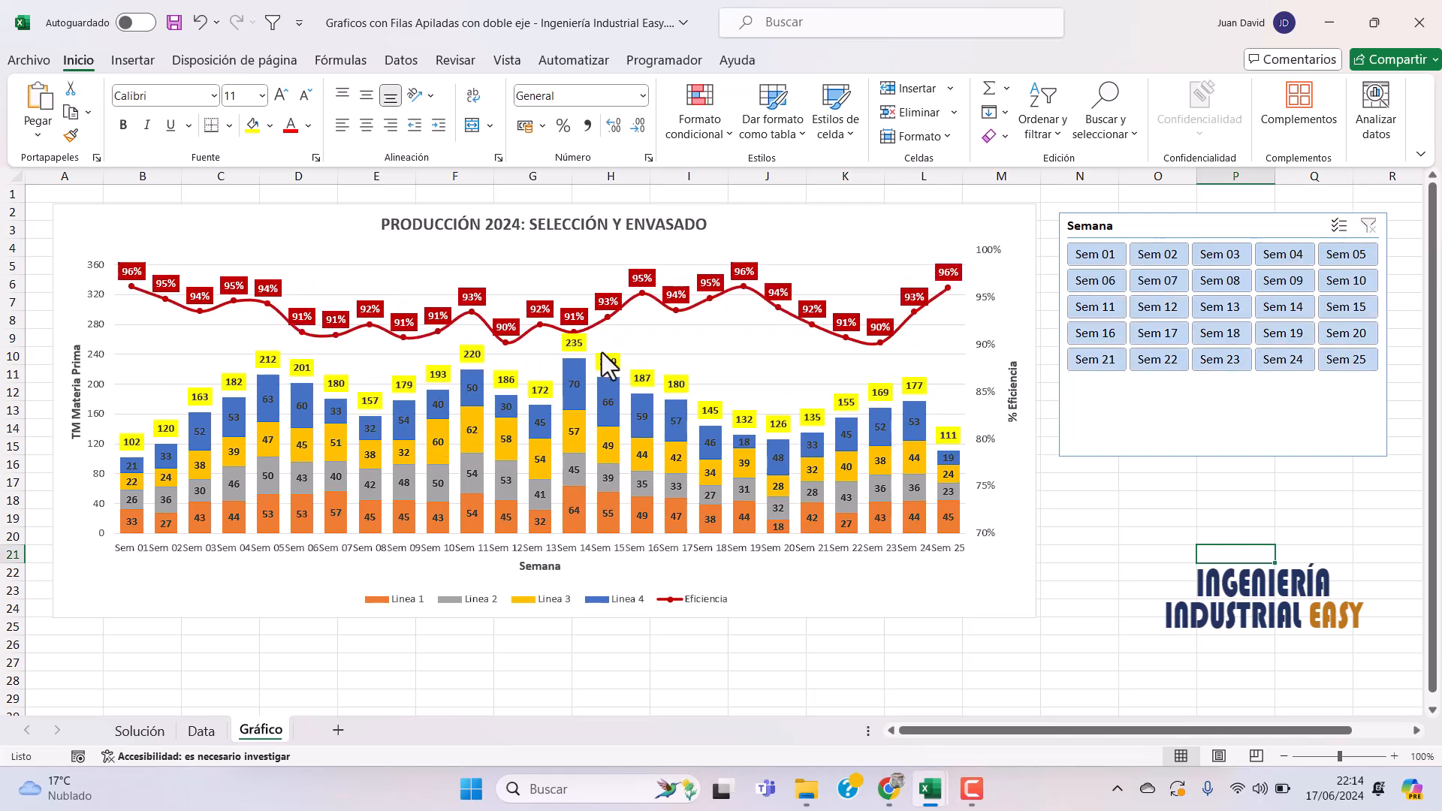
- Add a Sem 26 row in B28 below the Data table and check the chart and slicer on the Gráfico sheet
left_click(201, 731)
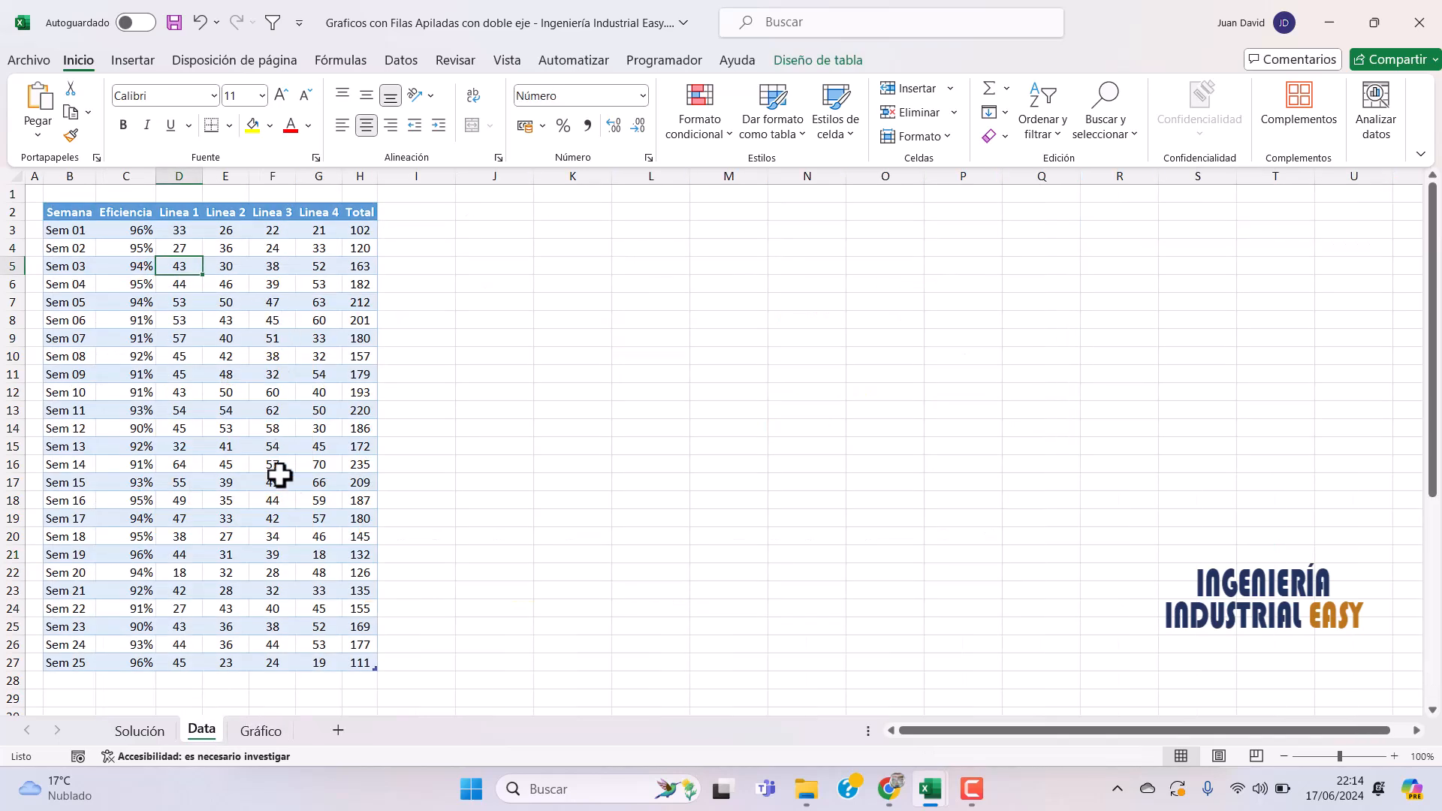
scroll(306, 502, "down", 1)
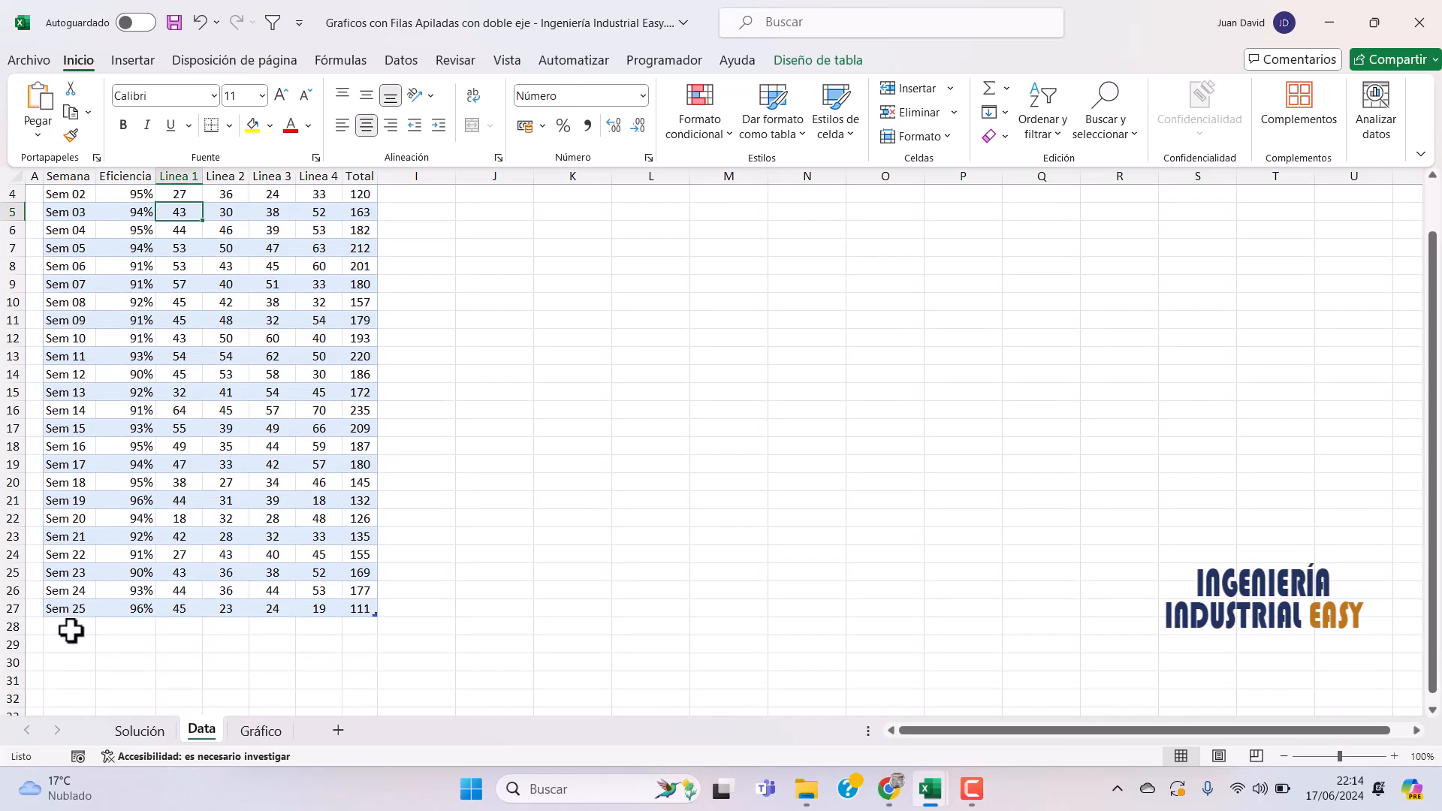
left_click(71, 630)
type("Se")
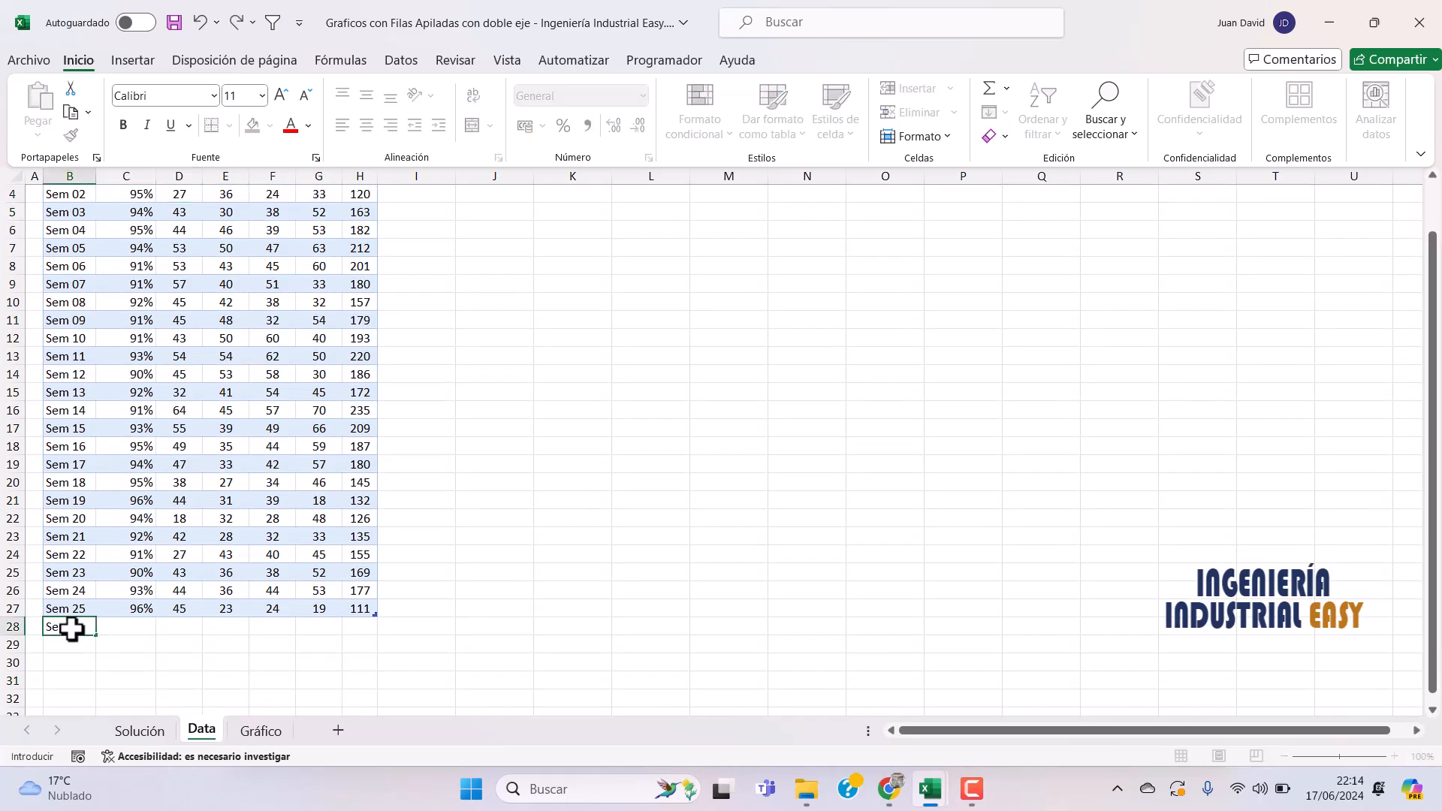
type("m 26")
key("Return")
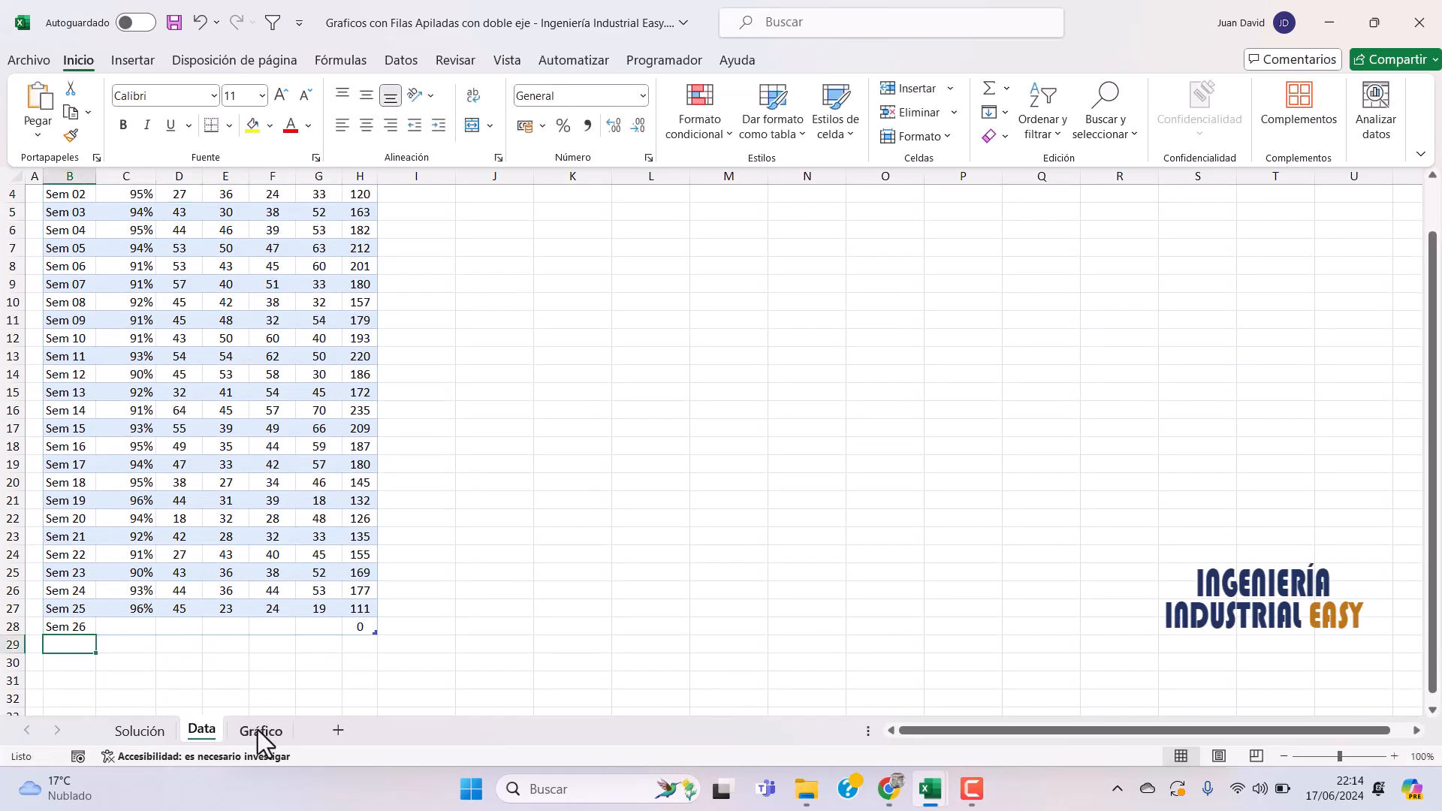
left_click(258, 730)
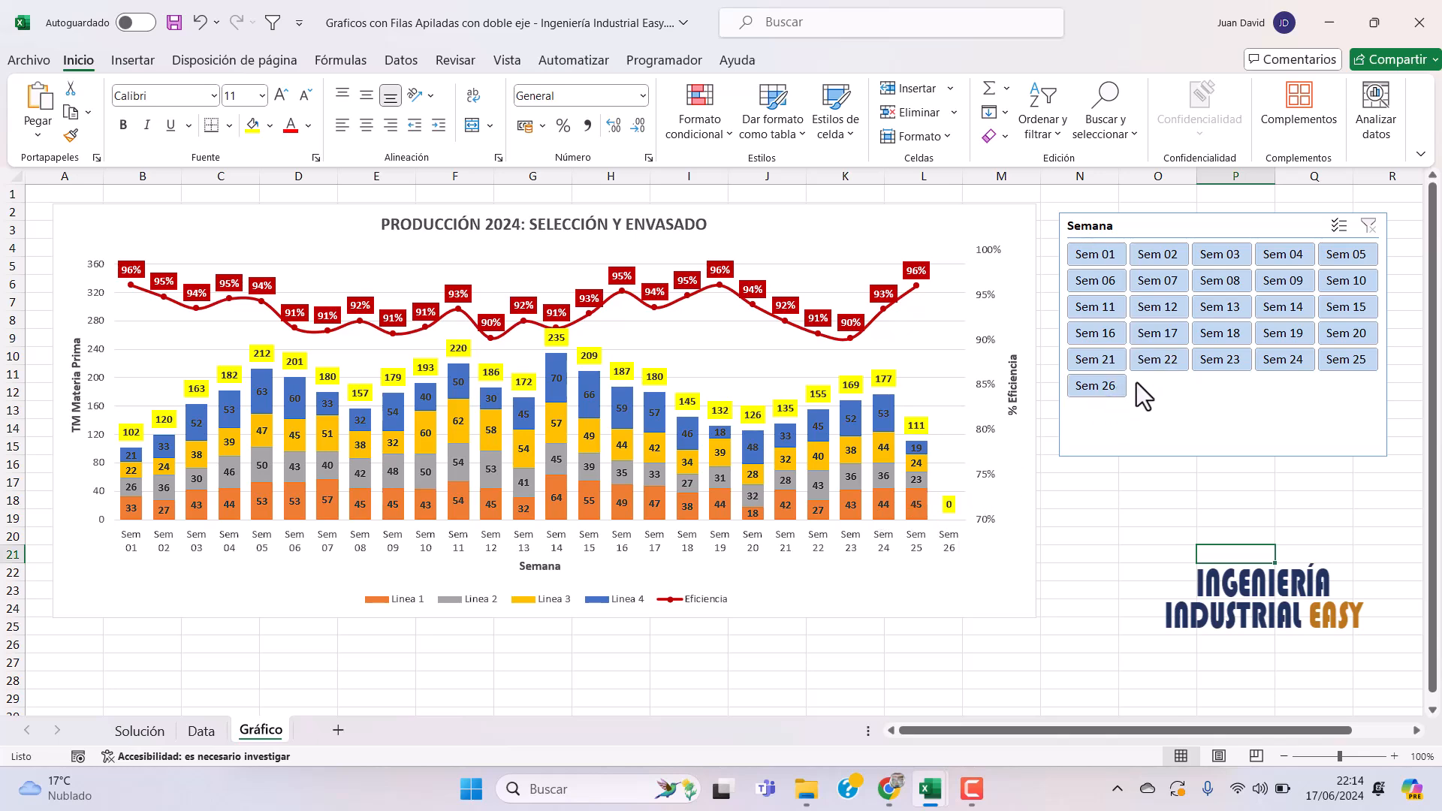
- Fill the Sem 26 row with 94% Eficiencia, 34 for Linea 1, 25 for Linea 2, 28 for Linea 3 and 30 for Linea 4
left_click(203, 730)
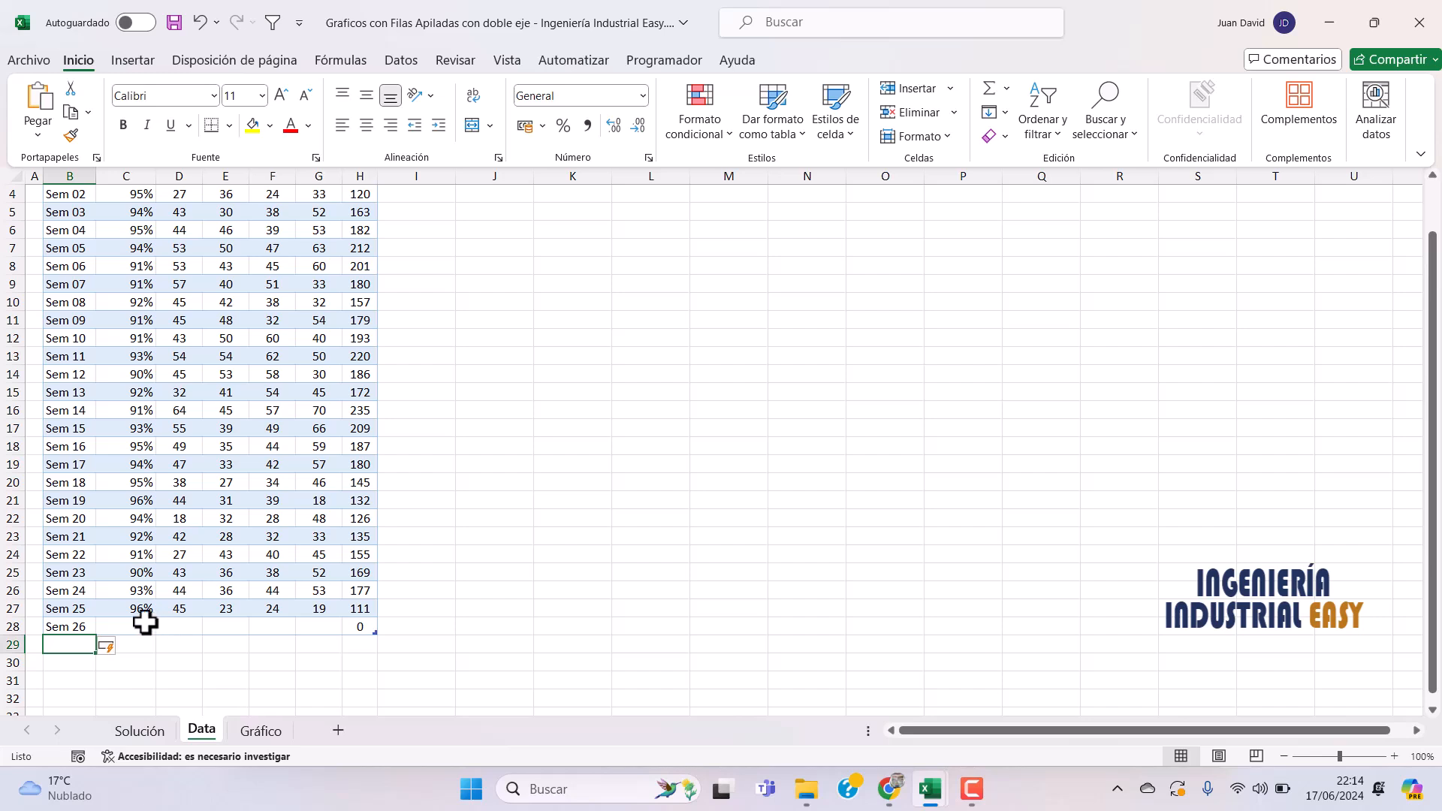
left_click(145, 624)
type("94")
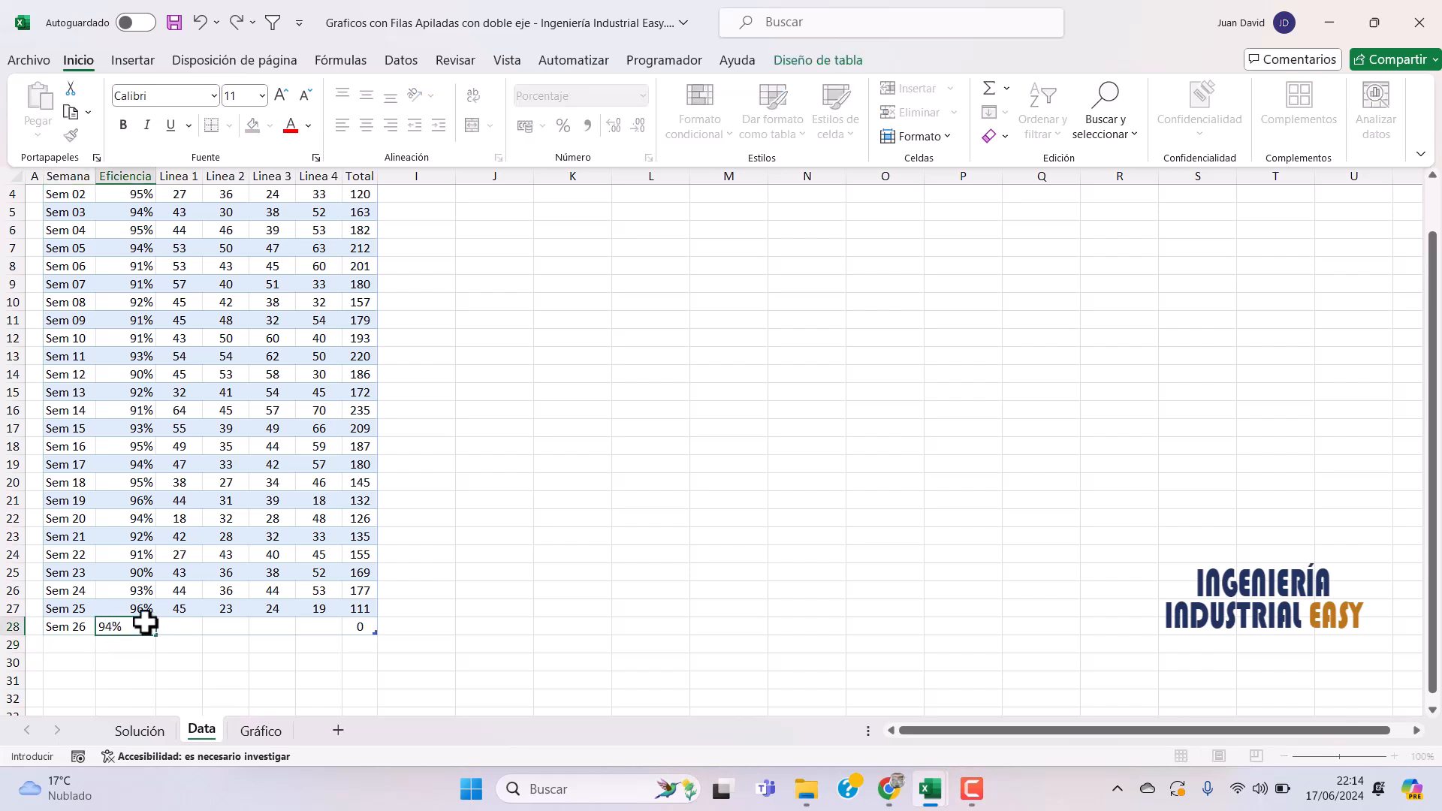
key("Return")
left_click(171, 631)
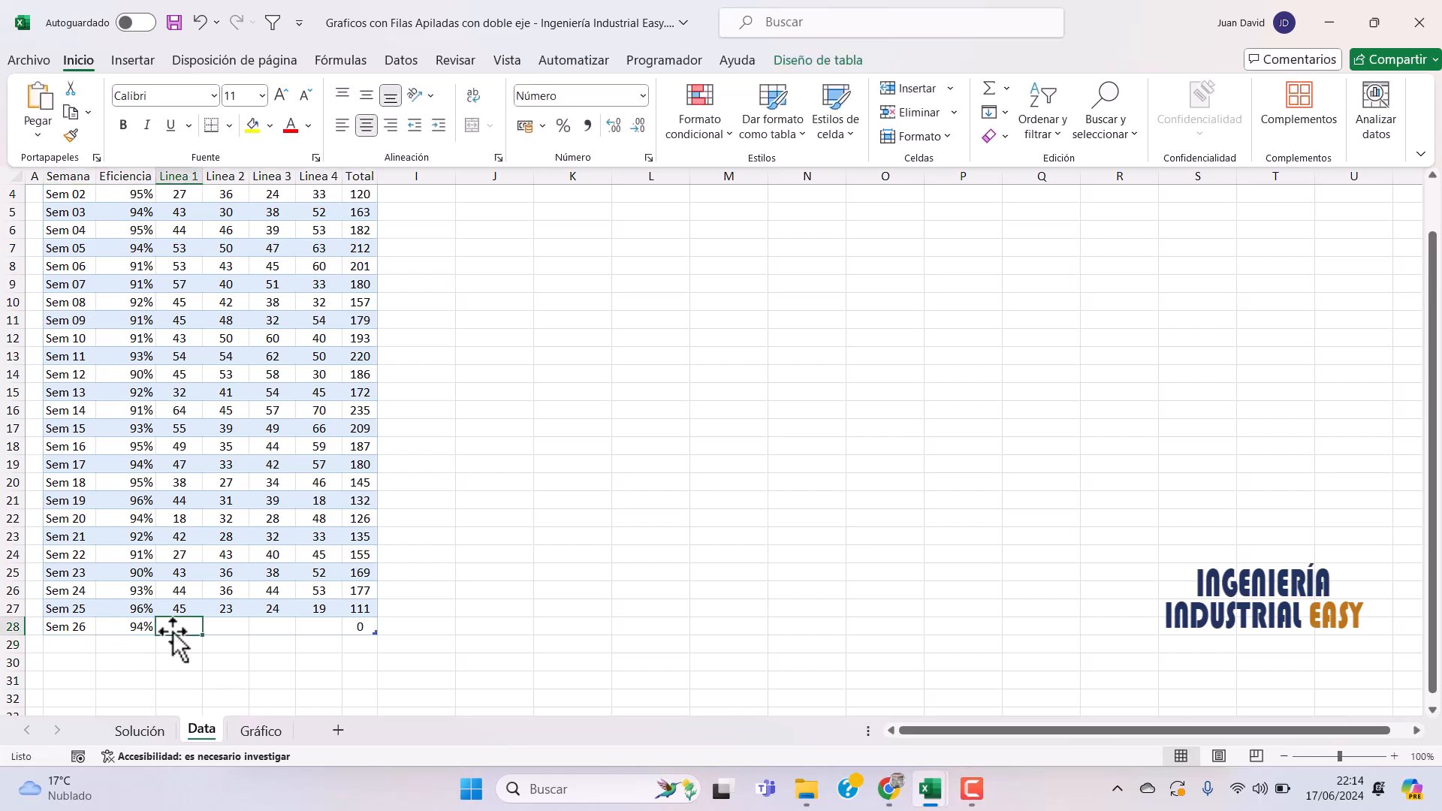
type("34")
key("Tab")
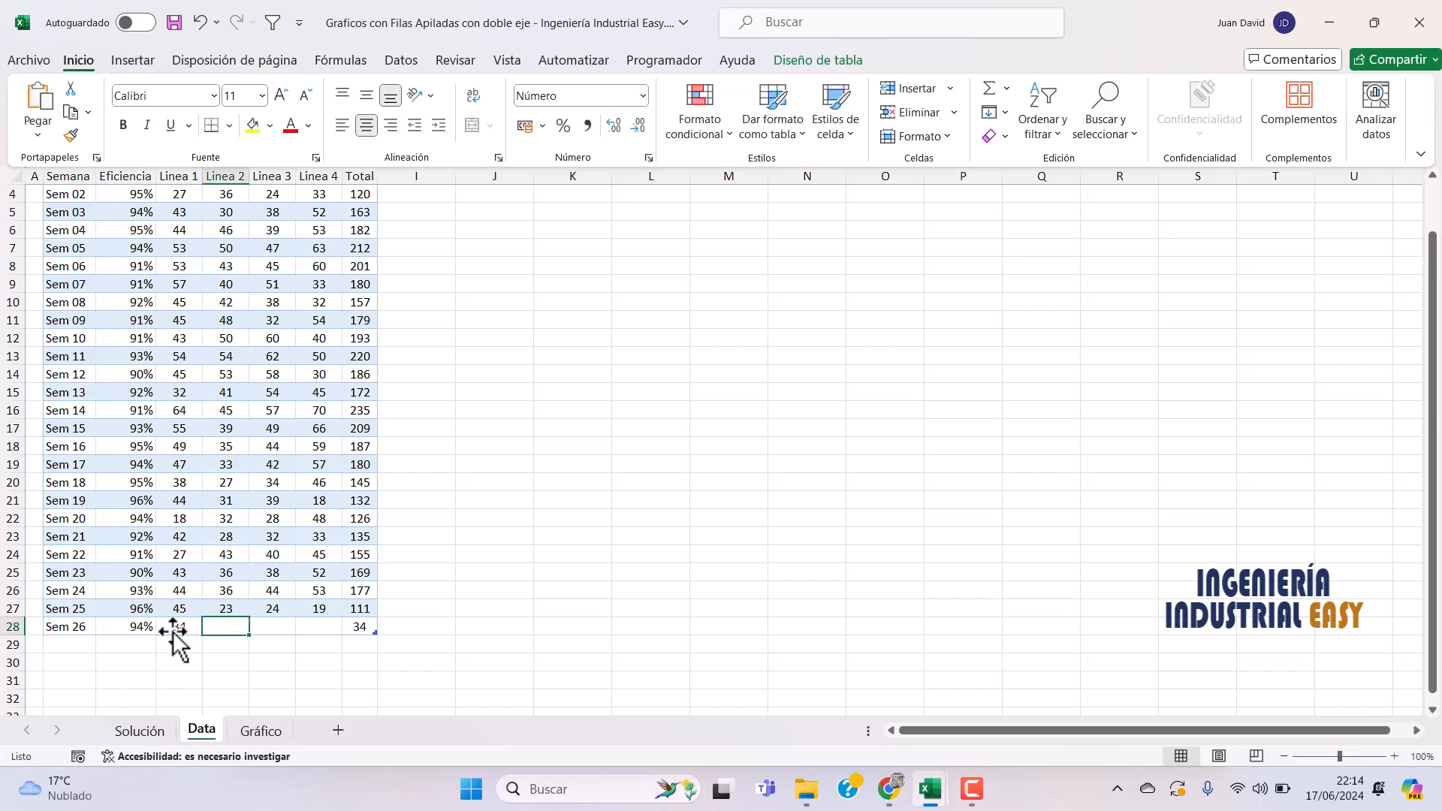
type("25")
key("Tab")
type("28")
key("Tab")
type("30")
key("Tab")
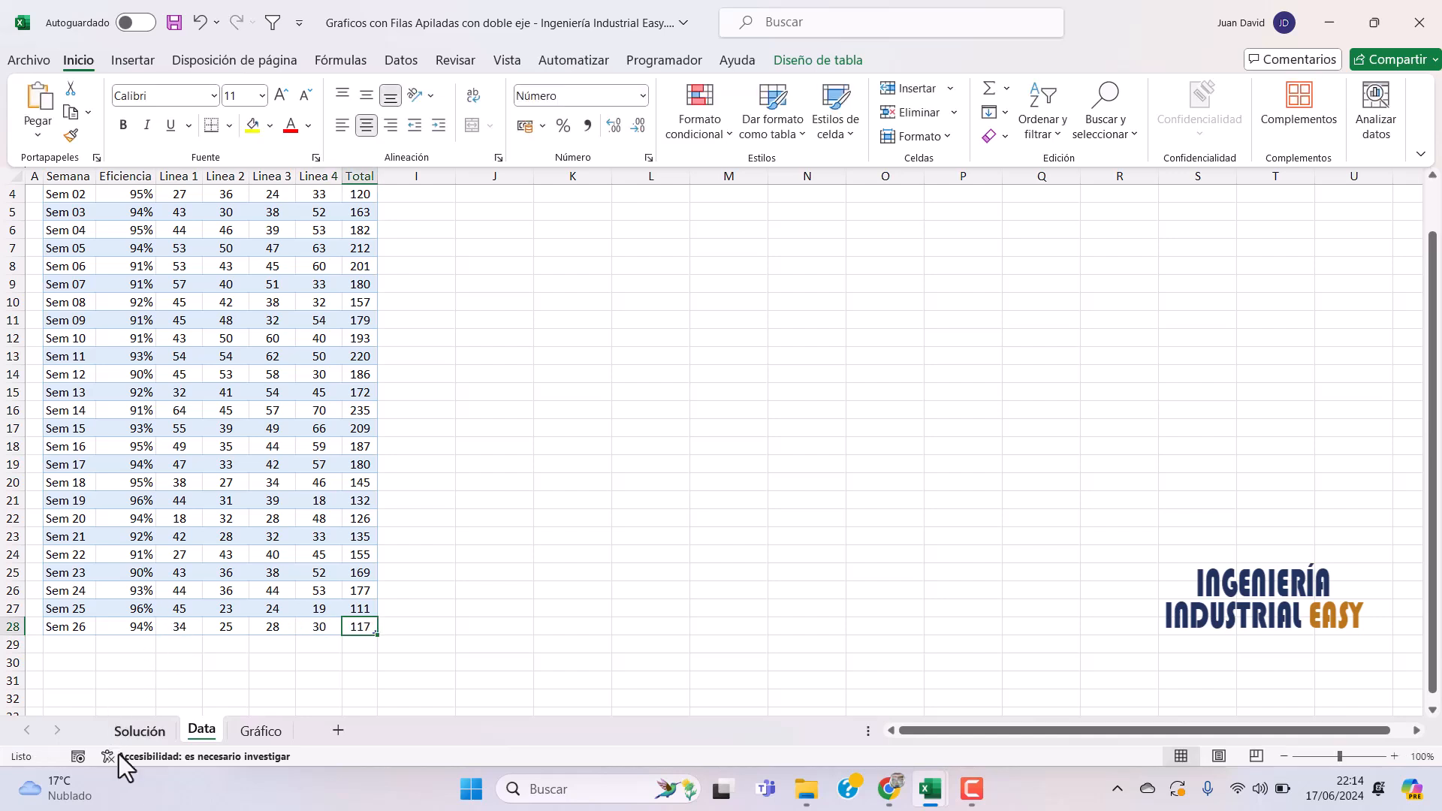
- Exclude Sem 26 from the Gráfico sheet's chart with the Semana slicer and include it again
left_click(260, 731)
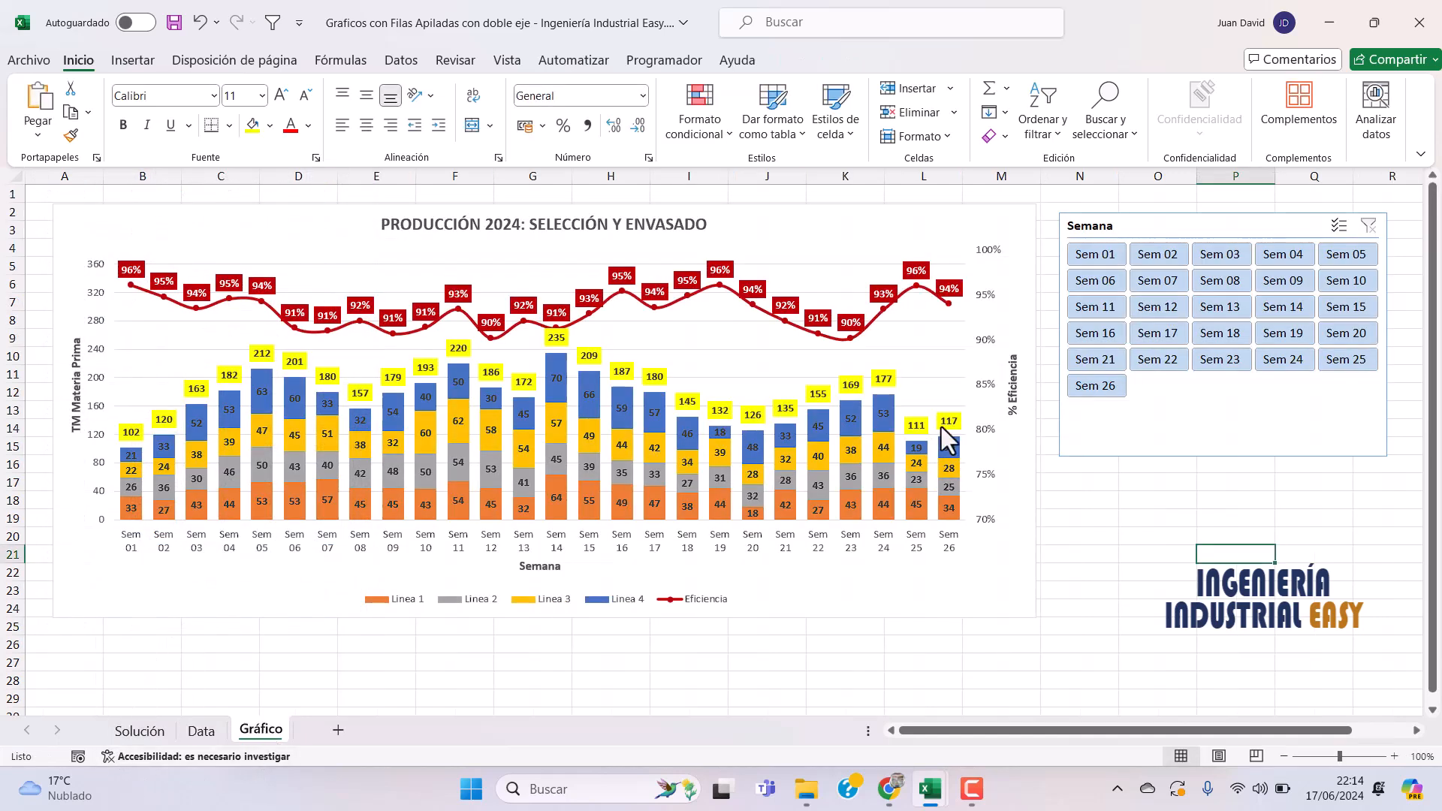
left_click(1111, 389, "ctrl")
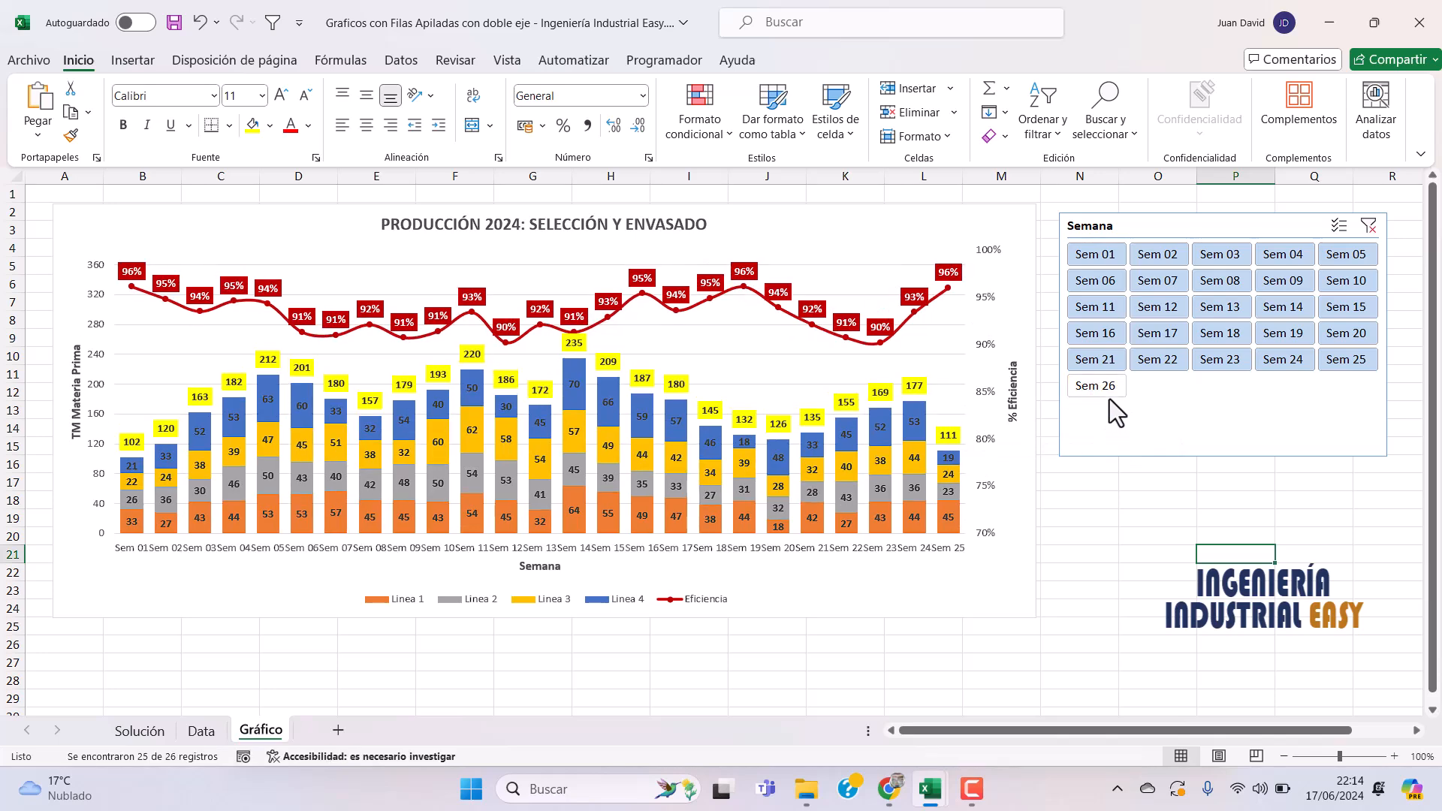
left_click(1110, 398, "ctrl")
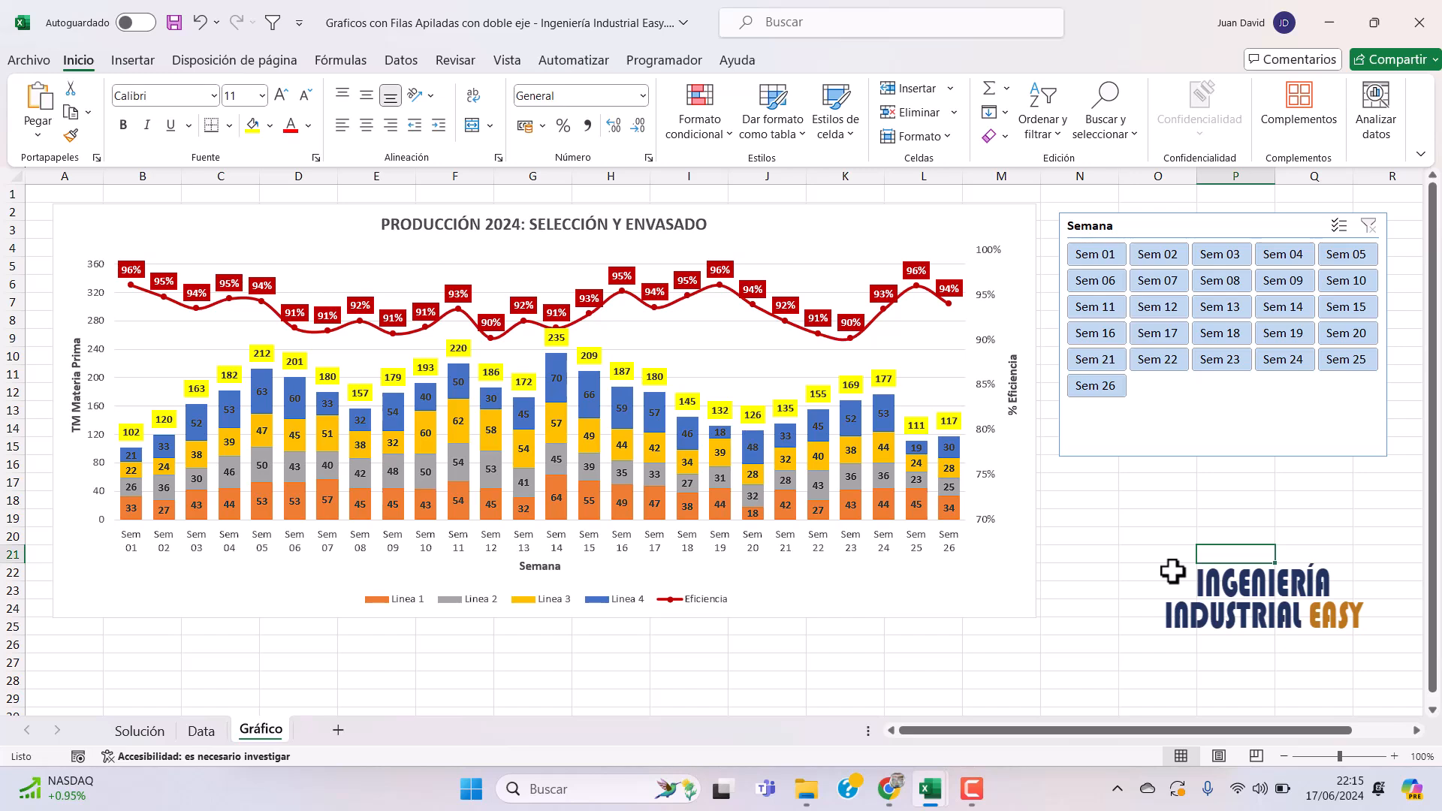